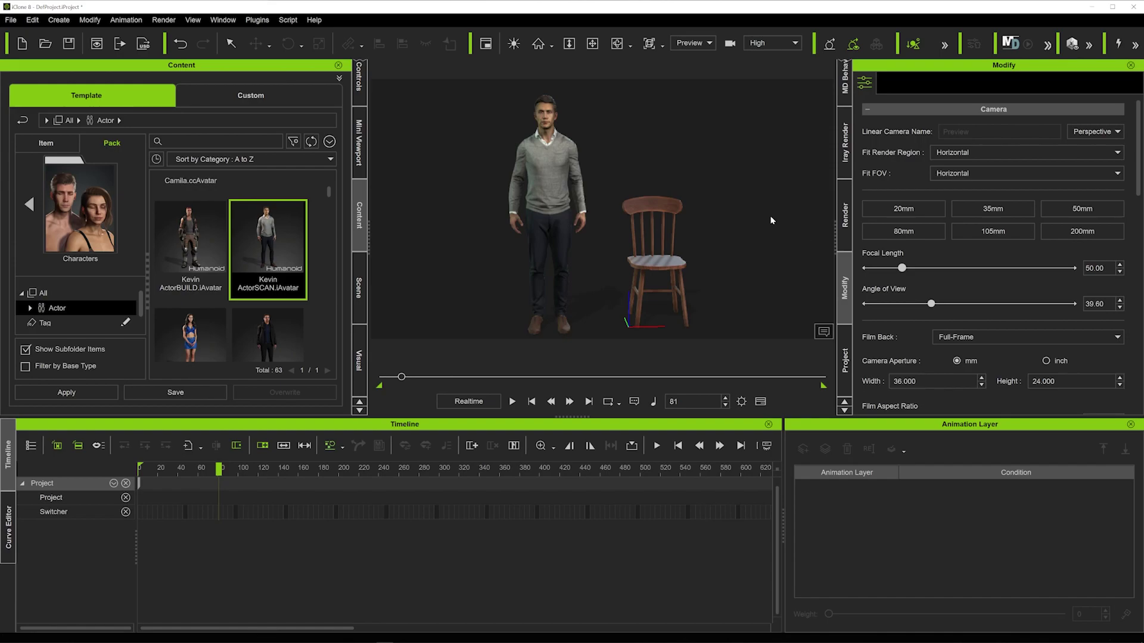
- Open the male character for motion layer editing at frame 81 and lower the hips back to the chair's seat height for a sitting pose
{"action": "left_click", "coordinate": [547, 109]}
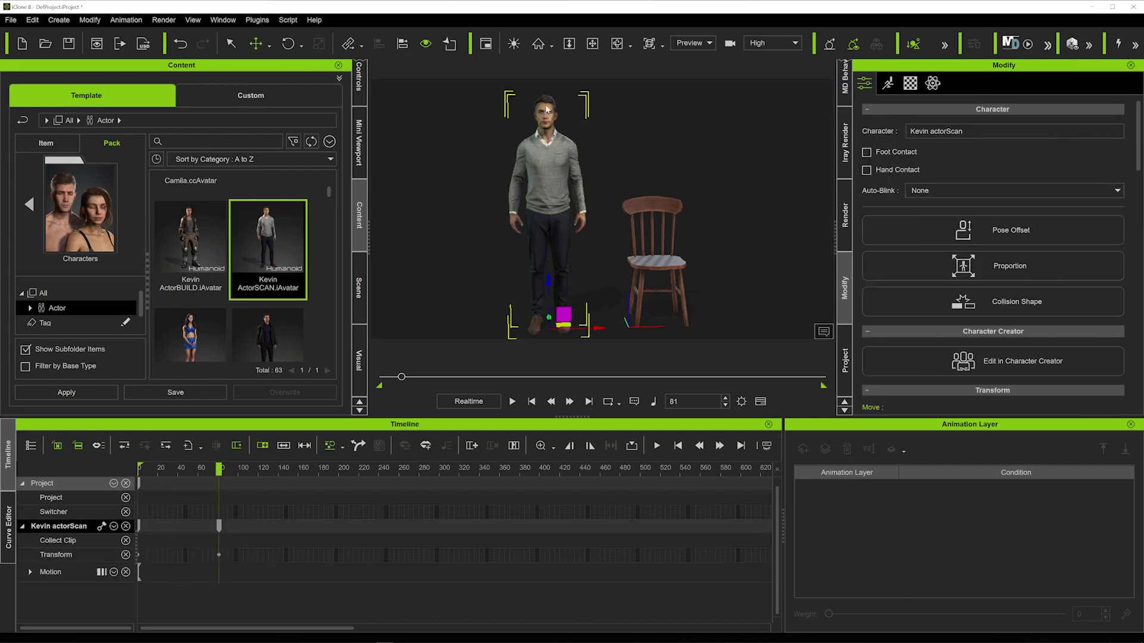
{"action": "double_click", "coordinate": [547, 110]}
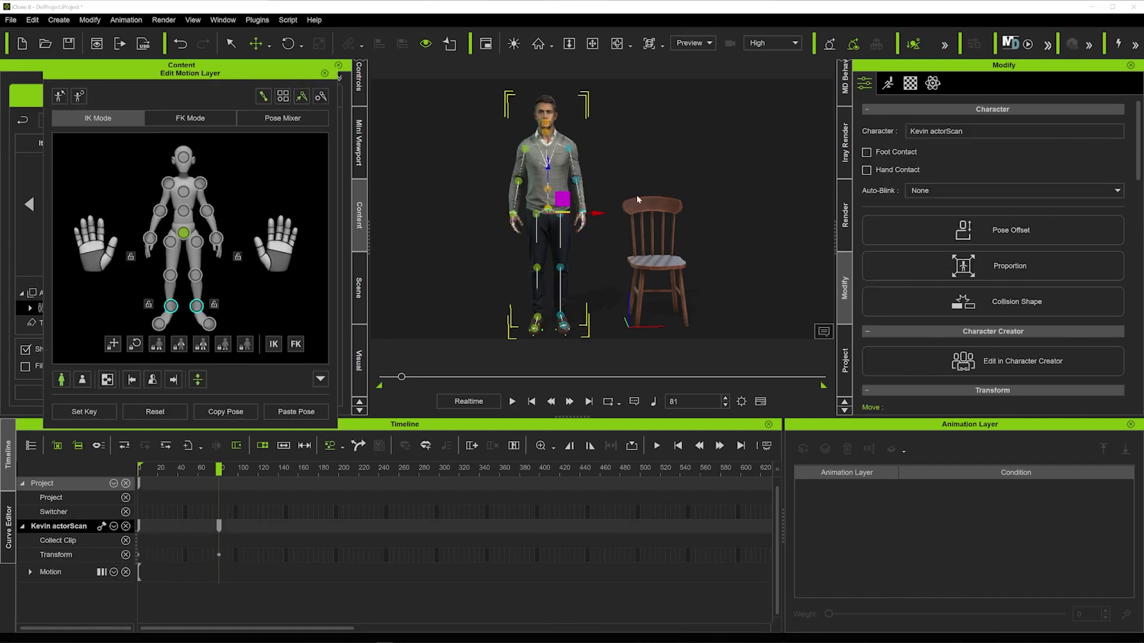
{"action": "scroll", "coordinate": [536, 214], "scroll_direction": "up", "scroll_amount": 5}
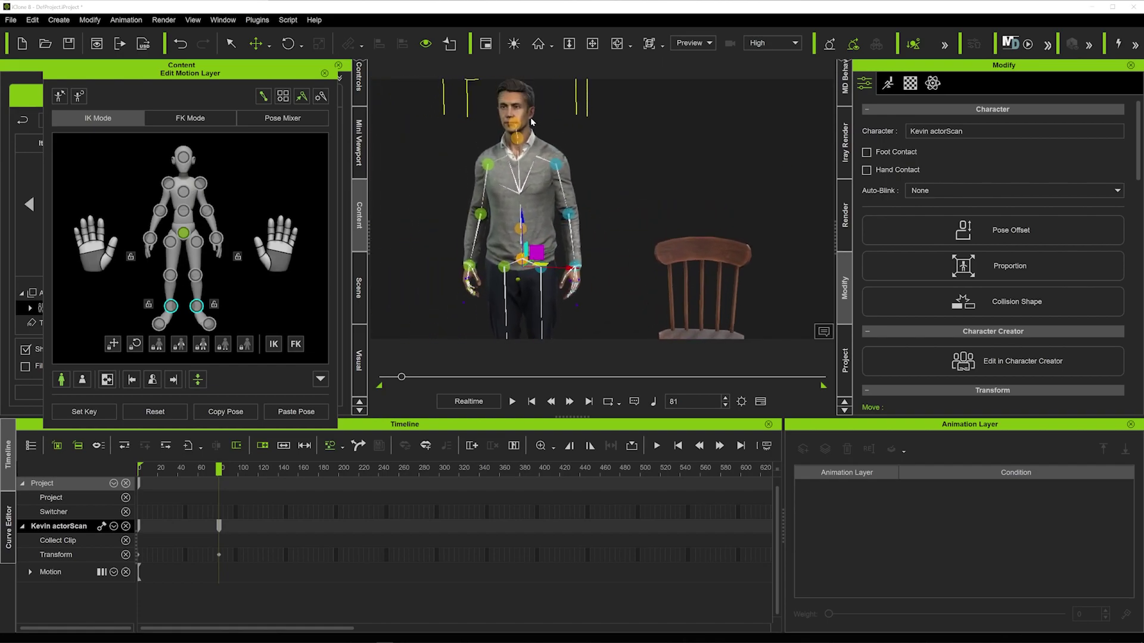
{"action": "scroll", "coordinate": [532, 122], "scroll_direction": "up", "scroll_amount": 5}
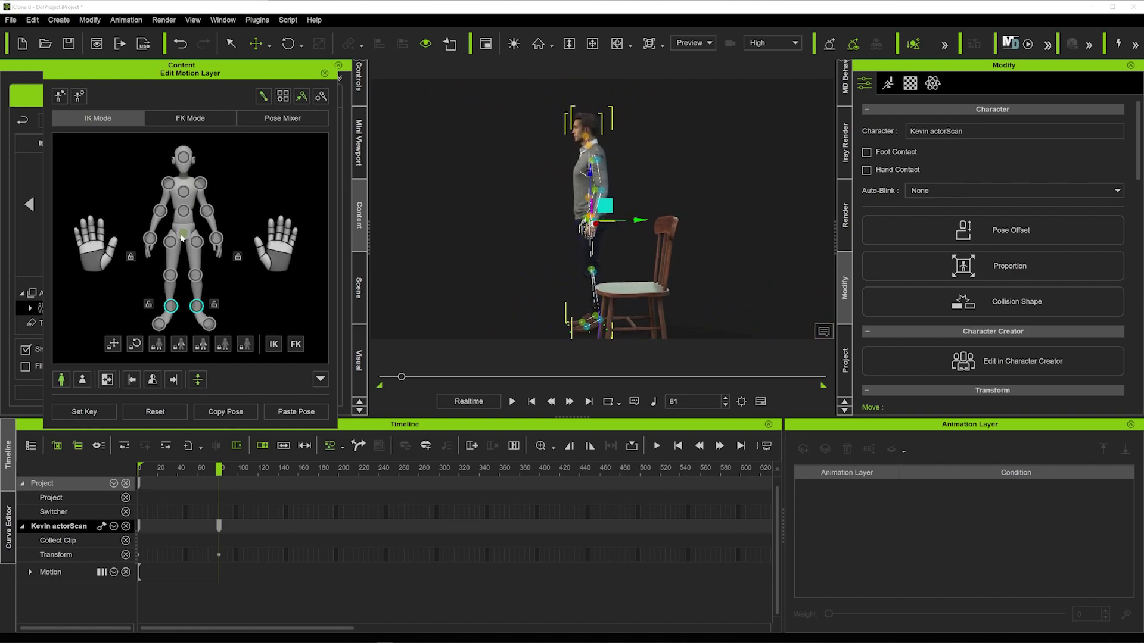
{"action": "left_click_drag", "start_coordinate": [640, 221], "coordinate": [694, 265]}
{"action": "scroll", "coordinate": [683, 263], "scroll_direction": "up", "scroll_amount": 3}
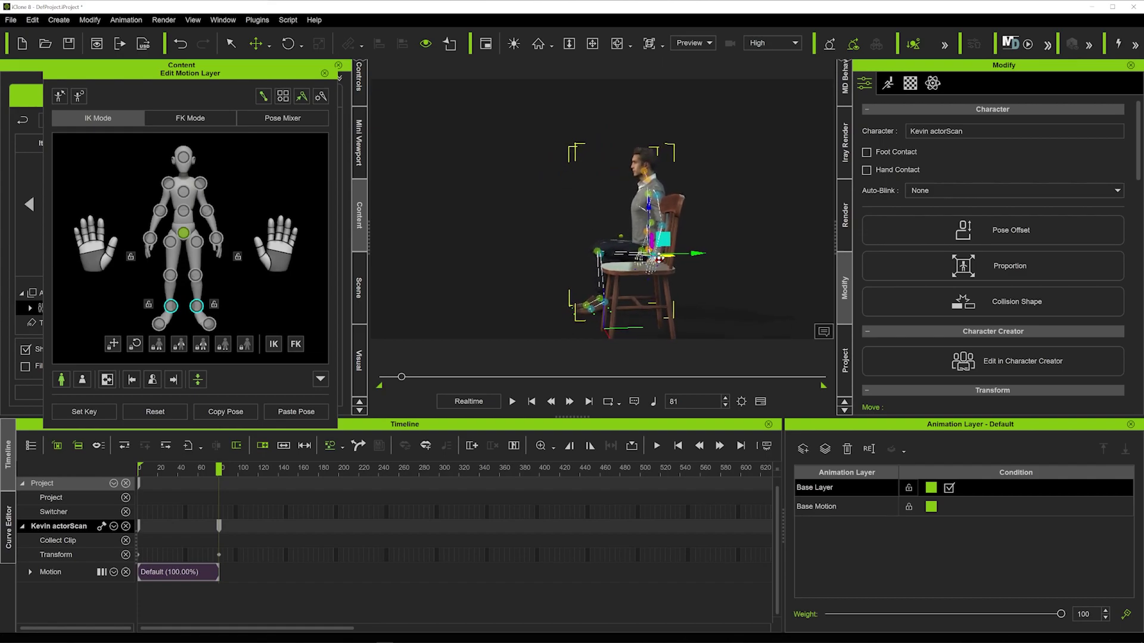
{"action": "right_click_drag", "start_coordinate": [658, 258], "coordinate": [639, 223]}
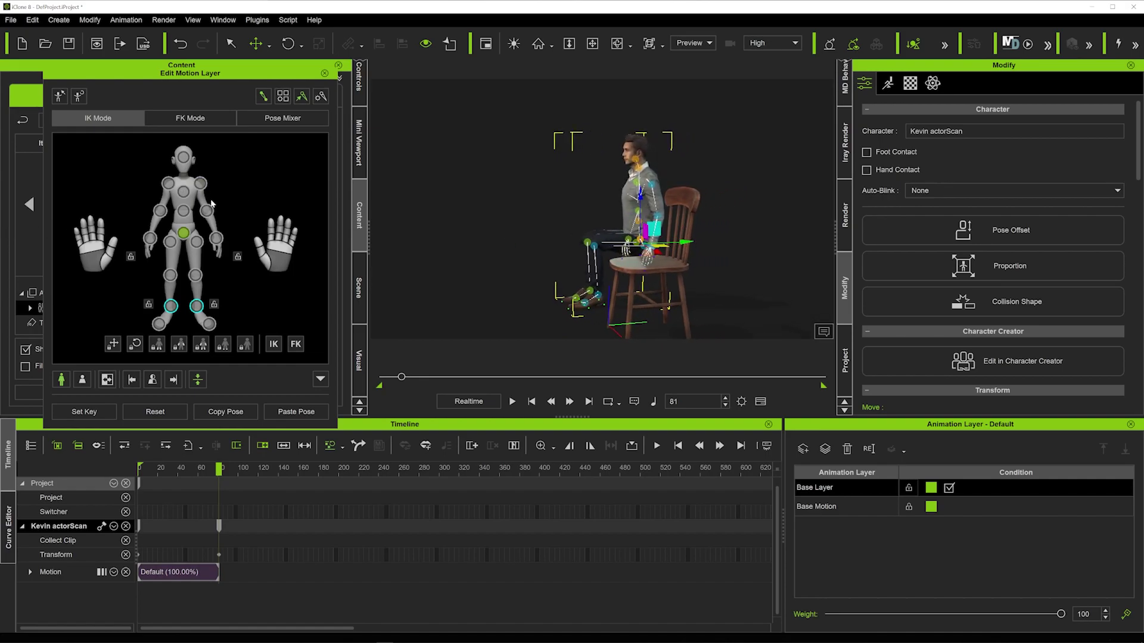
- Rotate the seated character's upper torso slightly at the chest joint
{"action": "left_click", "coordinate": [185, 192]}
{"action": "left_click", "coordinate": [185, 195]}
{"action": "left_click_drag", "start_coordinate": [602, 166], "coordinate": [606, 163]}
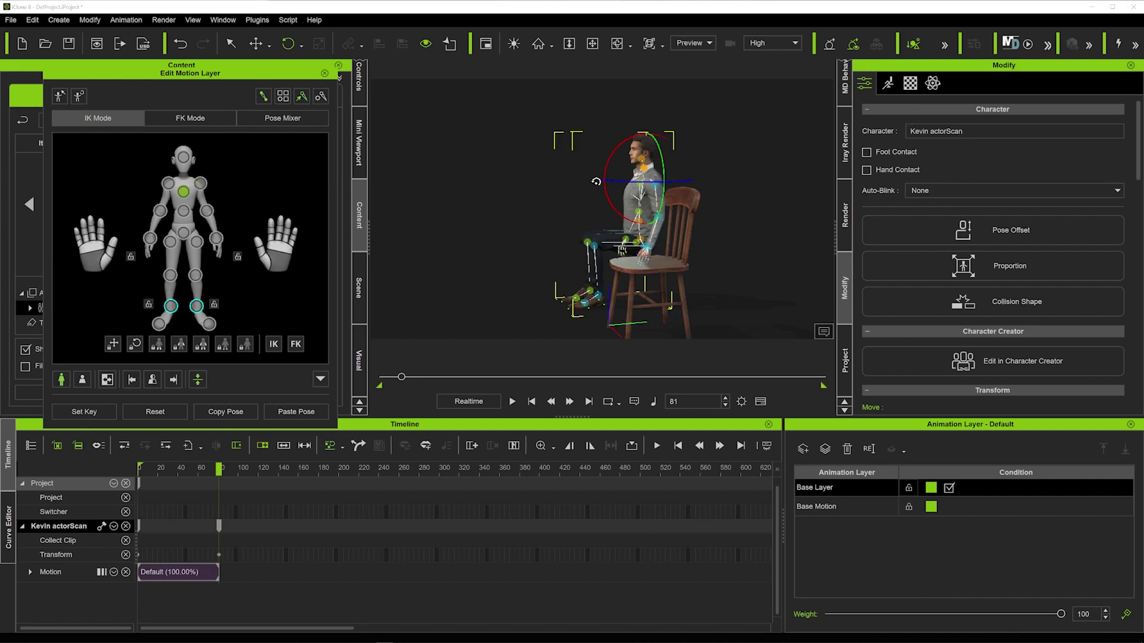
- Adjust the rotation of the character's left arm at the elbow and close the motion layer editor
{"action": "left_click", "coordinate": [202, 183]}
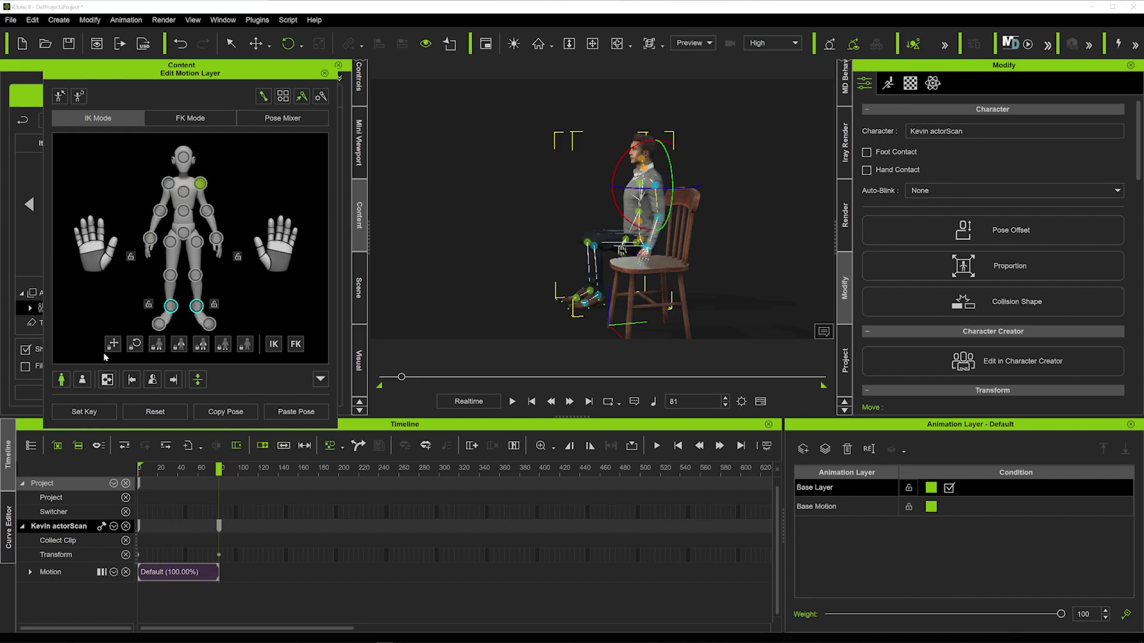
{"action": "left_click", "coordinate": [108, 380]}
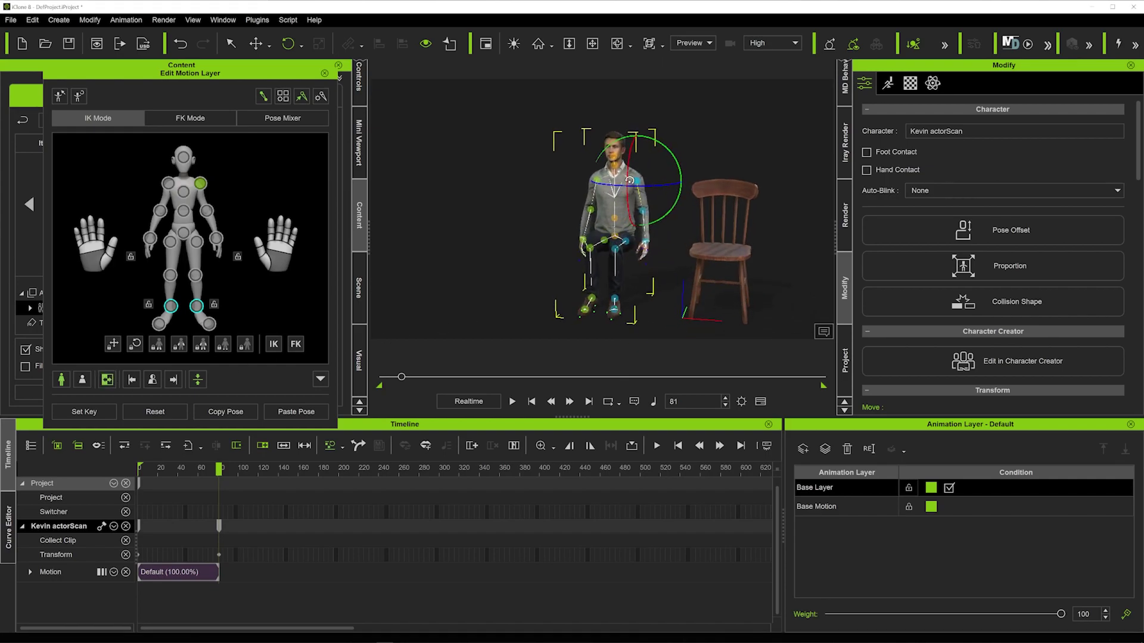
{"action": "left_click", "coordinate": [642, 212]}
{"action": "left_click_drag", "start_coordinate": [635, 212], "coordinate": [635, 207]}
{"action": "right_click_drag", "start_coordinate": [634, 206], "coordinate": [631, 269]}
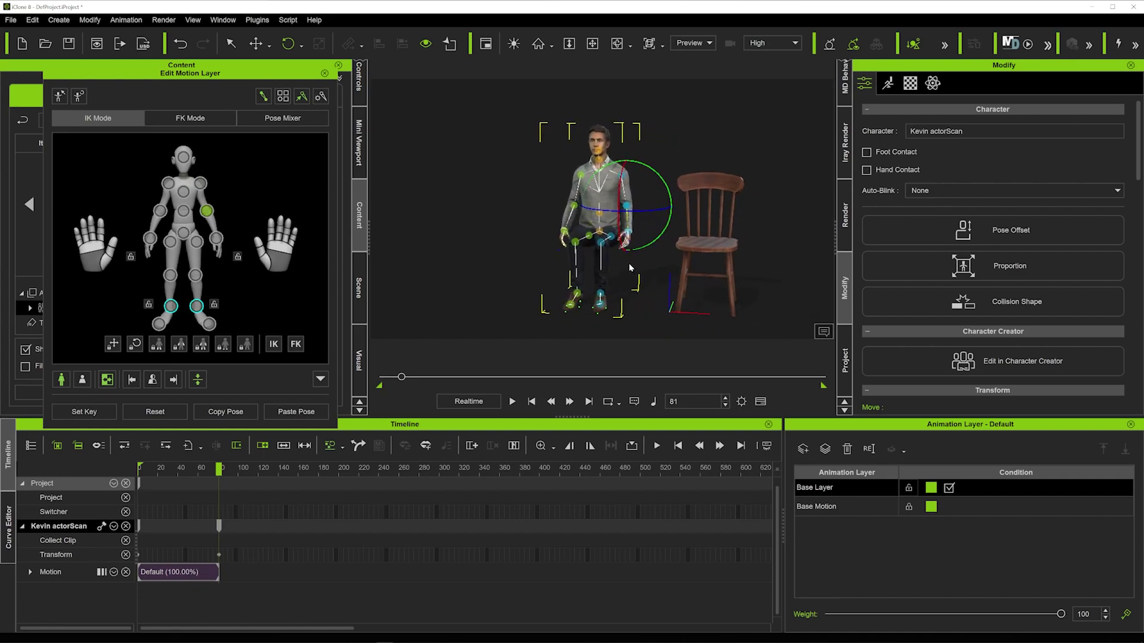
{"action": "left_click", "coordinate": [324, 73]}
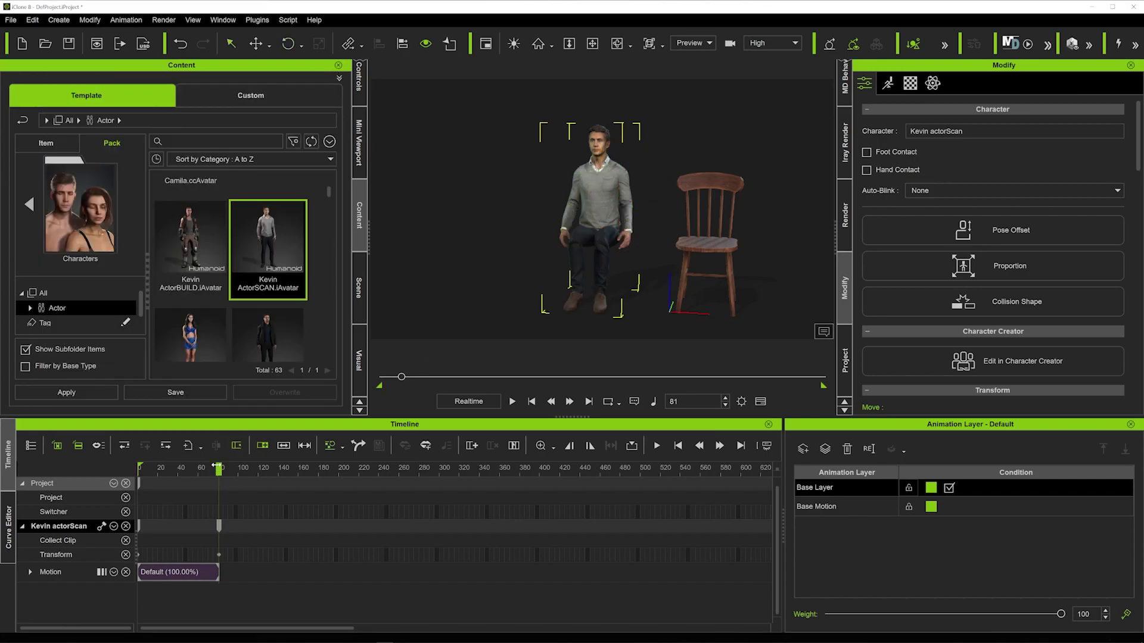
- Scrub the sitting motion from the start to frame 61 and remove the character's animation while in that seated pose
{"action": "left_click_drag", "start_coordinate": [219, 469], "coordinate": [52, 469]}
{"action": "left_click_drag", "start_coordinate": [141, 468], "coordinate": [199, 470]}
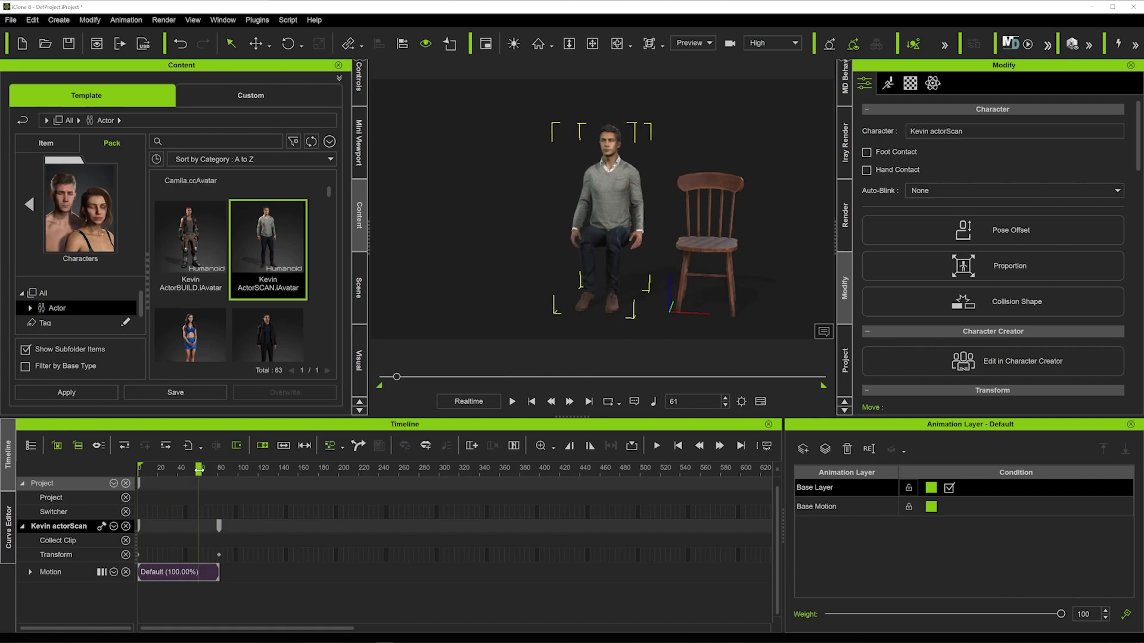
{"action": "right_click", "coordinate": [621, 178]}
{"action": "left_click", "coordinate": [676, 404]}
- Move the seated character sideways and back onto the chair so the hips rest on the seat
{"action": "key", "text": "w"}
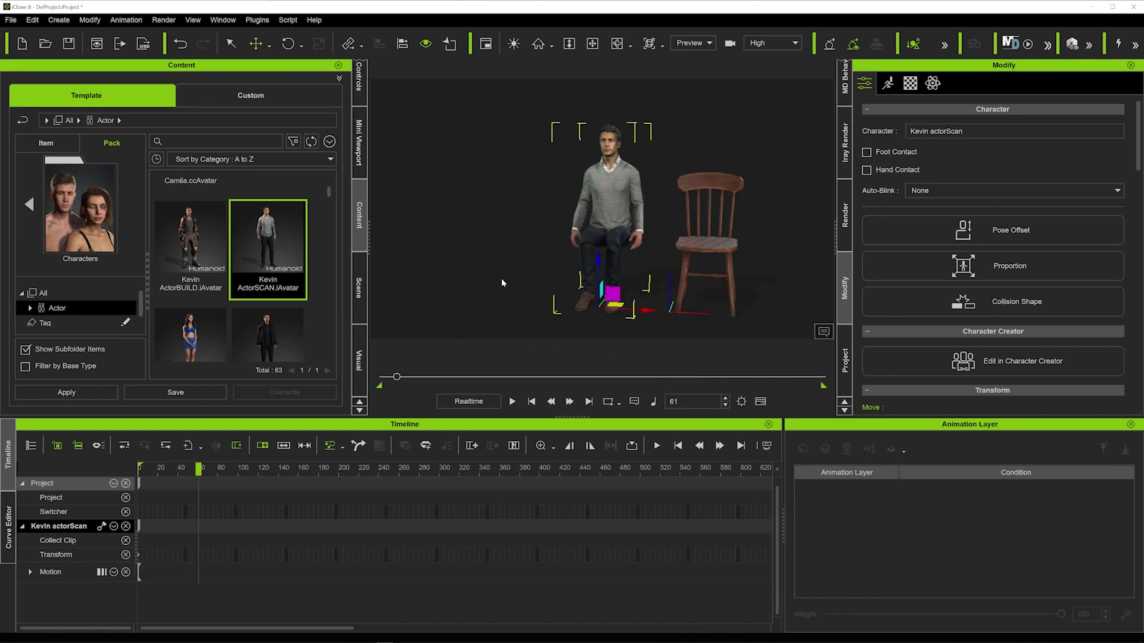
{"action": "left_click_drag", "start_coordinate": [650, 309], "coordinate": [753, 309]}
{"action": "right_click_drag", "start_coordinate": [753, 297], "coordinate": [636, 317]}
{"action": "left_click_drag", "start_coordinate": [591, 288], "coordinate": [586, 269]}
{"action": "right_click_drag", "start_coordinate": [587, 268], "coordinate": [593, 276]}
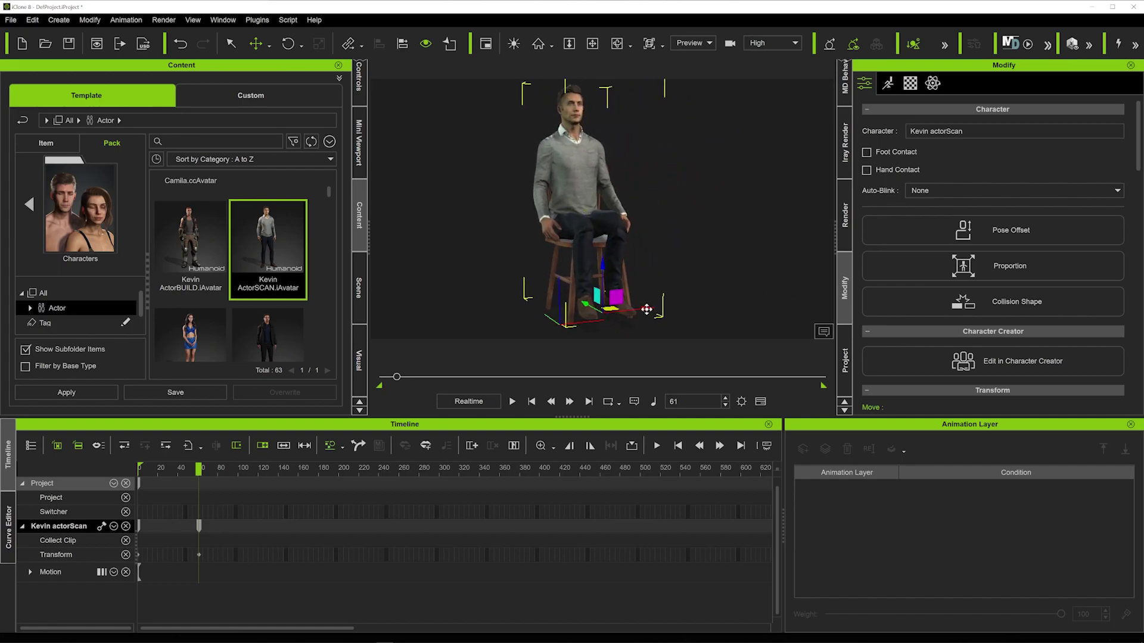
{"action": "right_click_drag", "start_coordinate": [646, 306], "coordinate": [598, 204]}
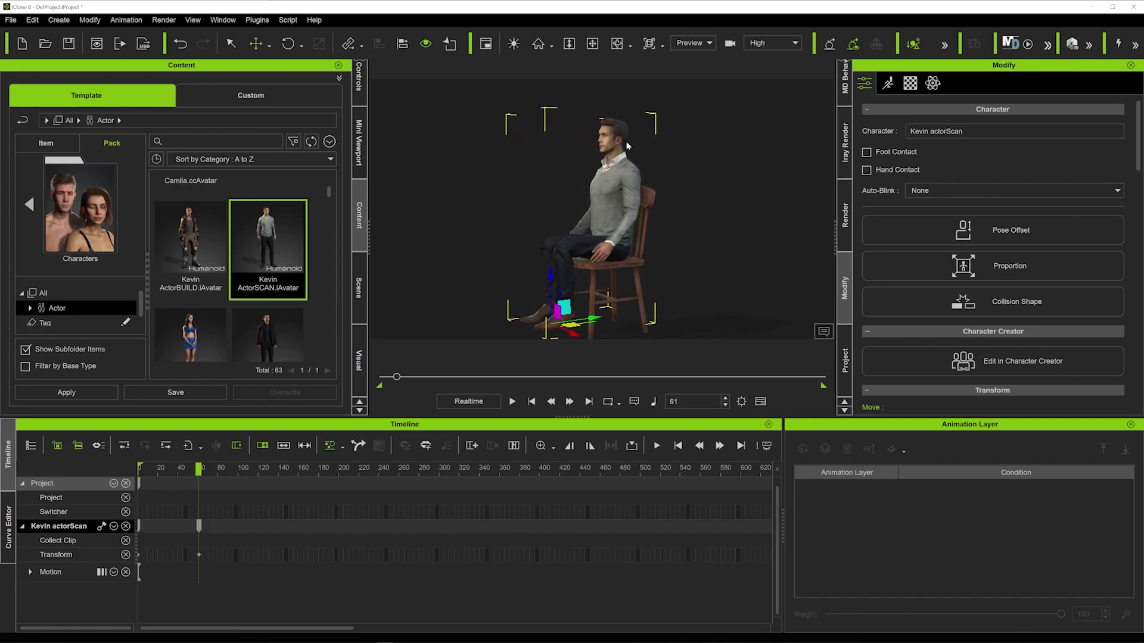
- Open Motion Puppet for the seated character and show the Talk motions of the Base Motion profile
{"action": "left_click", "coordinate": [888, 83]}
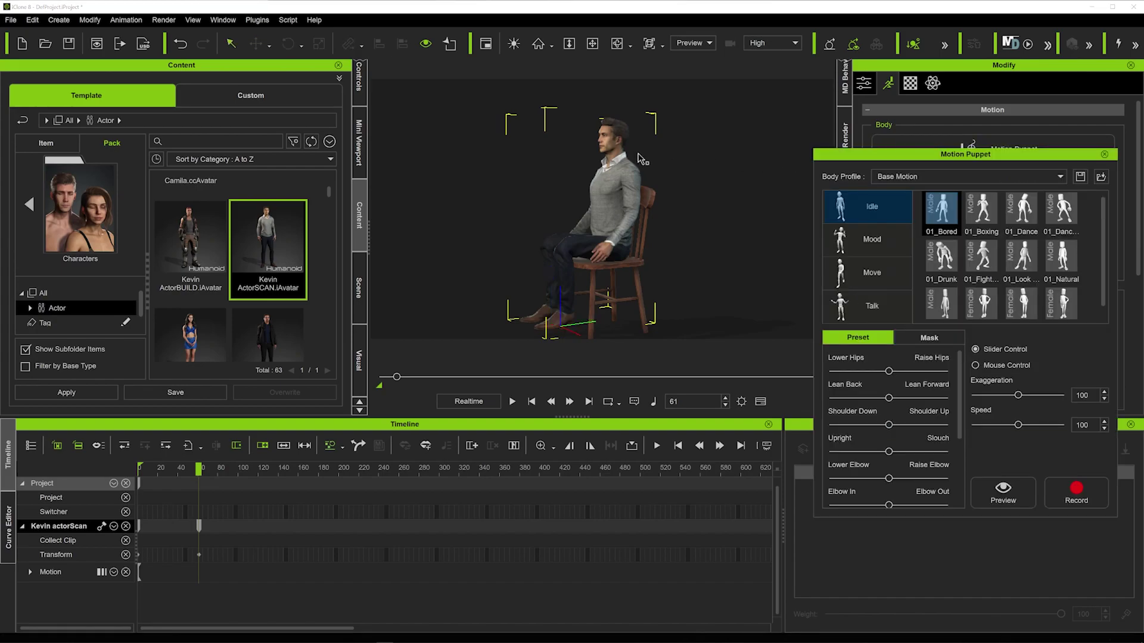
{"action": "right_click_drag", "start_coordinate": [637, 160], "coordinate": [560, 164]}
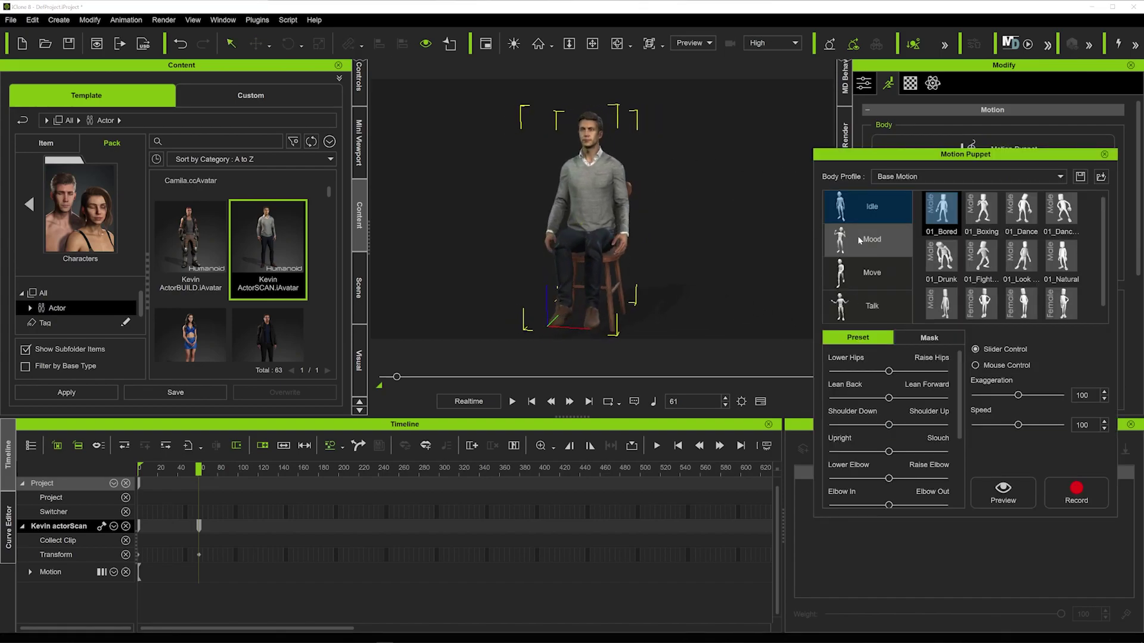
{"action": "left_click", "coordinate": [874, 306]}
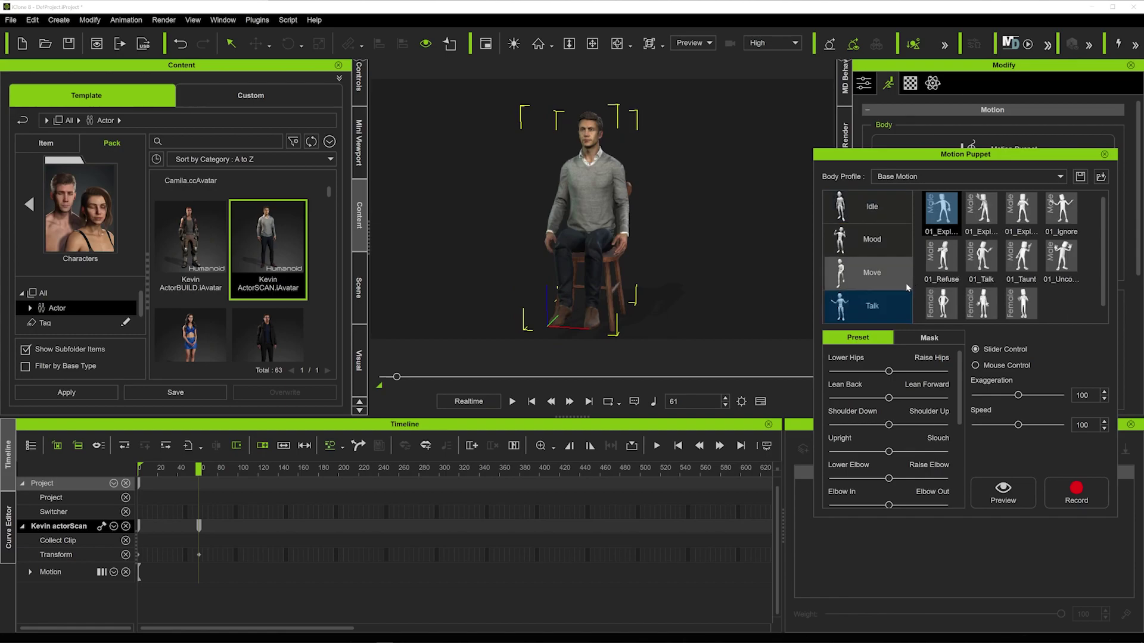
- Preview the third male Explain motion on the character without any body mask
{"action": "left_click", "coordinate": [1021, 208]}
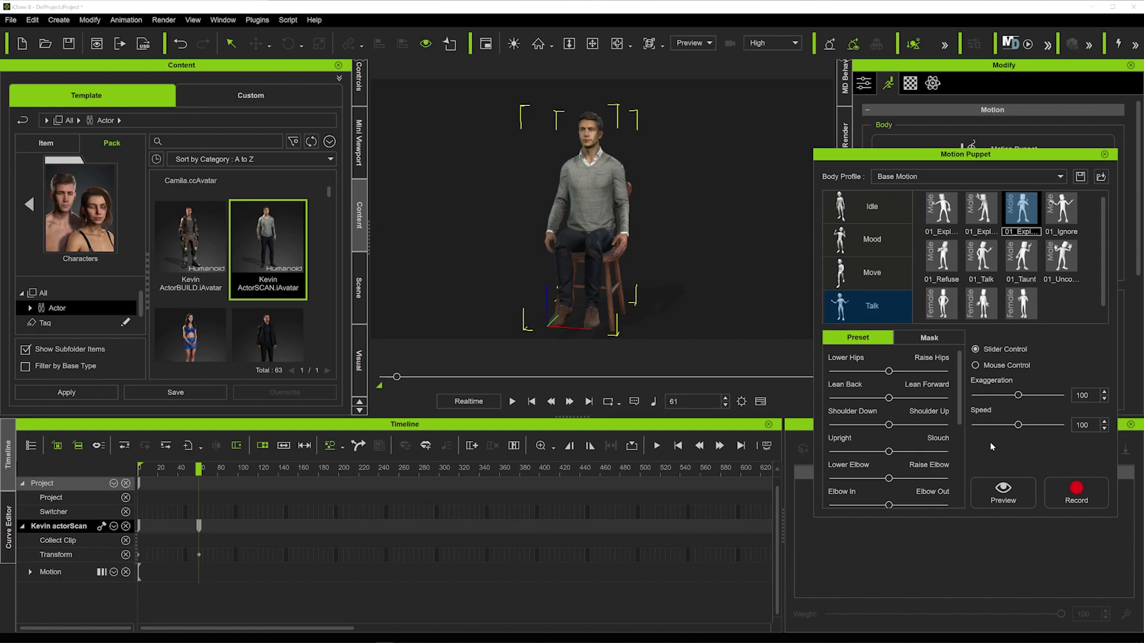
{"action": "left_click", "coordinate": [1001, 485]}
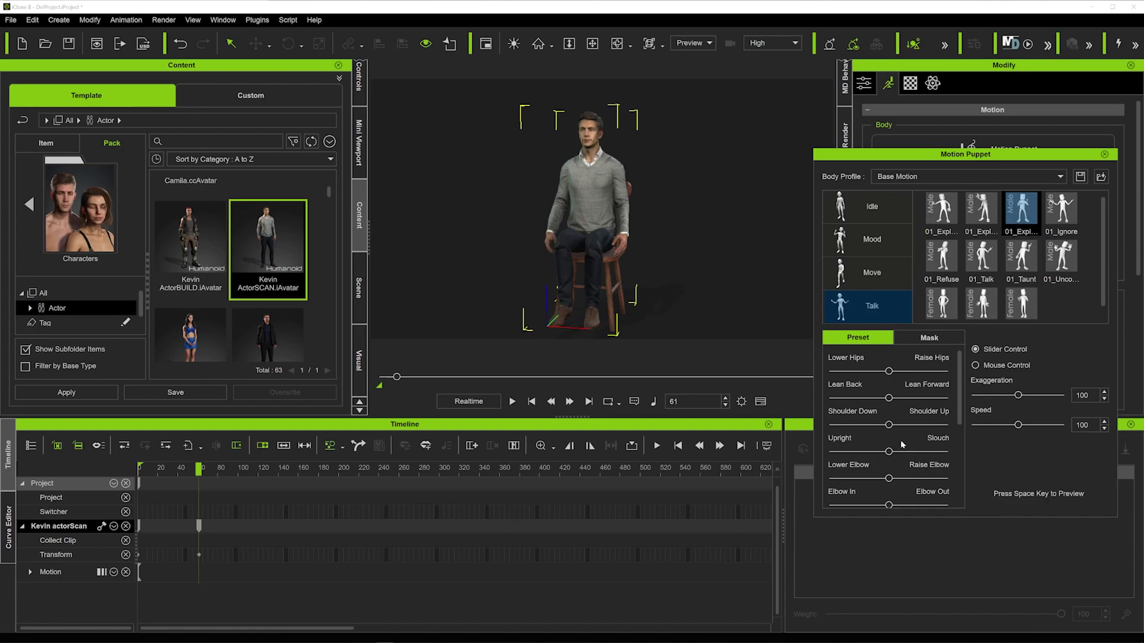
{"action": "key", "text": "space"}
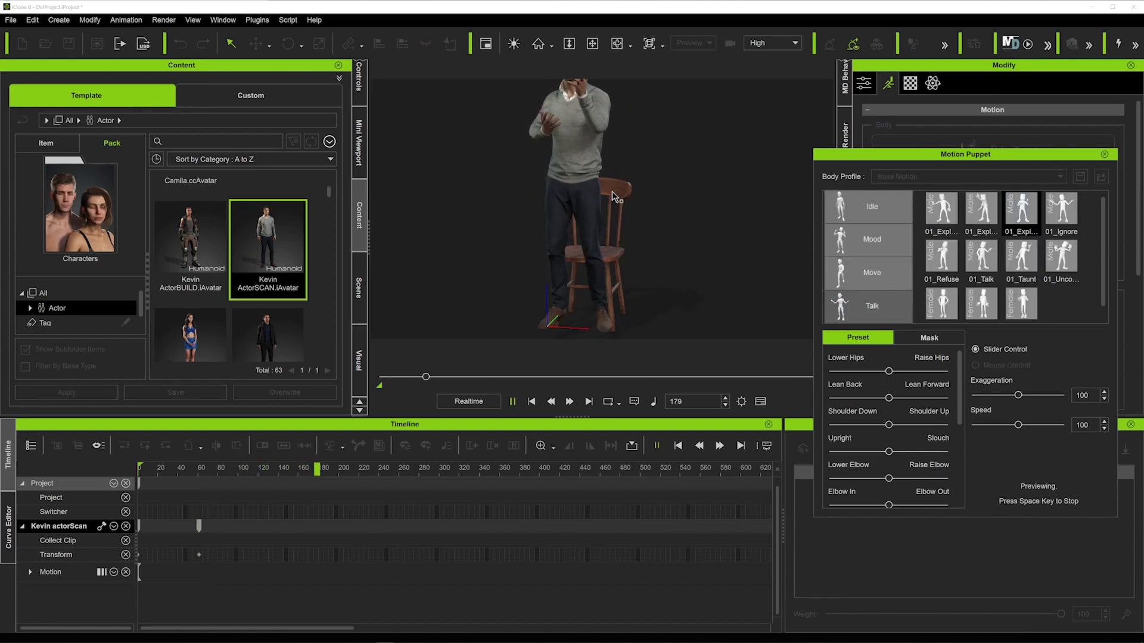
{"action": "key", "text": "space"}
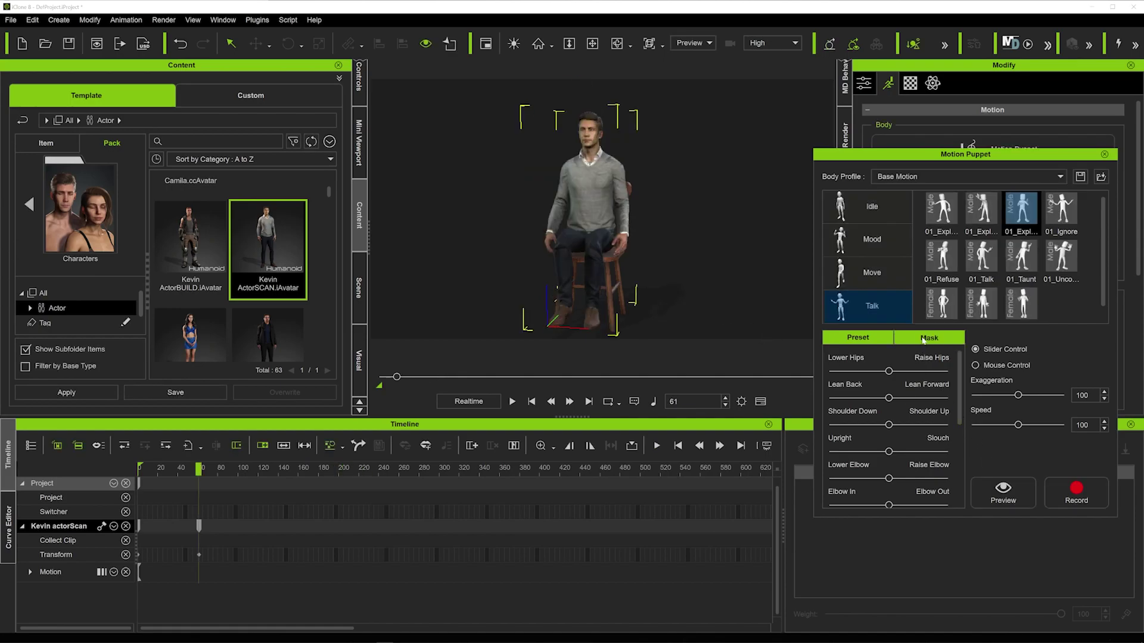
- Mask out the hips and legs from the puppet motion and preview the Explain motion on the upper body
{"action": "left_click", "coordinate": [924, 338]}
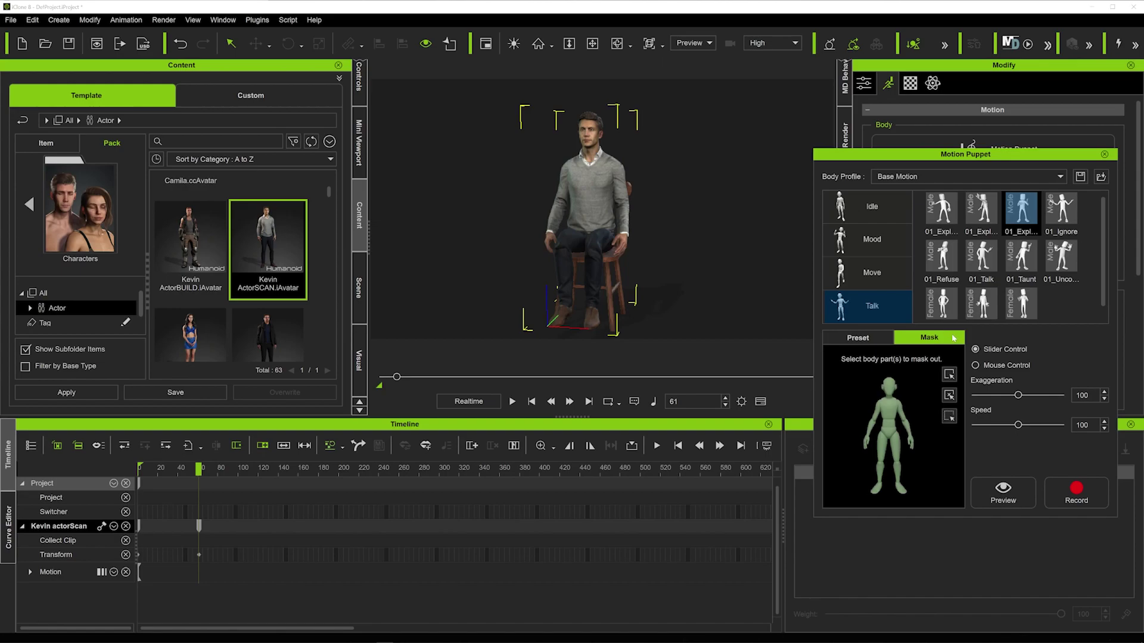
{"action": "left_click", "coordinate": [889, 436]}
{"action": "left_click", "coordinate": [1003, 493]}
{"action": "key", "text": "space"}
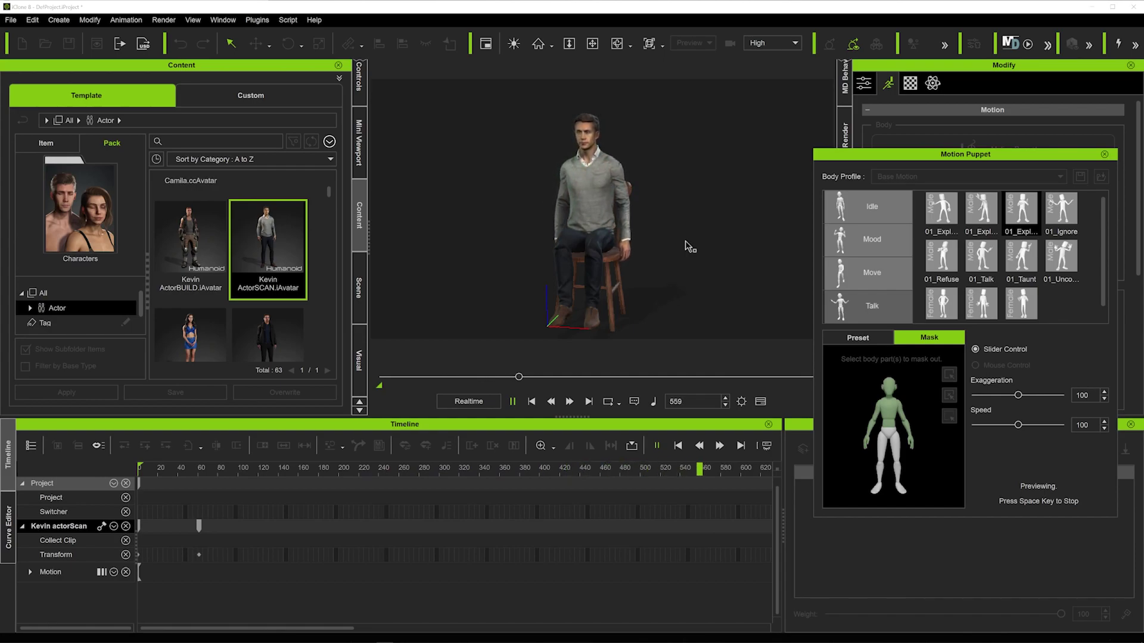
{"action": "key", "text": "space"}
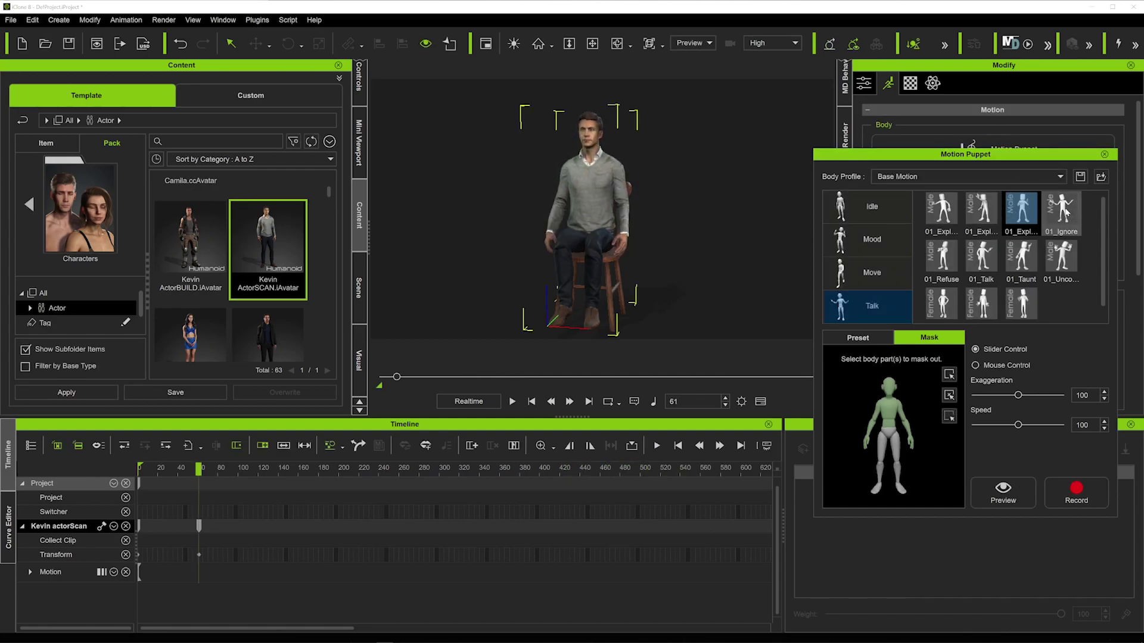
- Preview the 01_Talk motion on the seated character with the lower body masked
{"action": "left_click", "coordinate": [982, 260]}
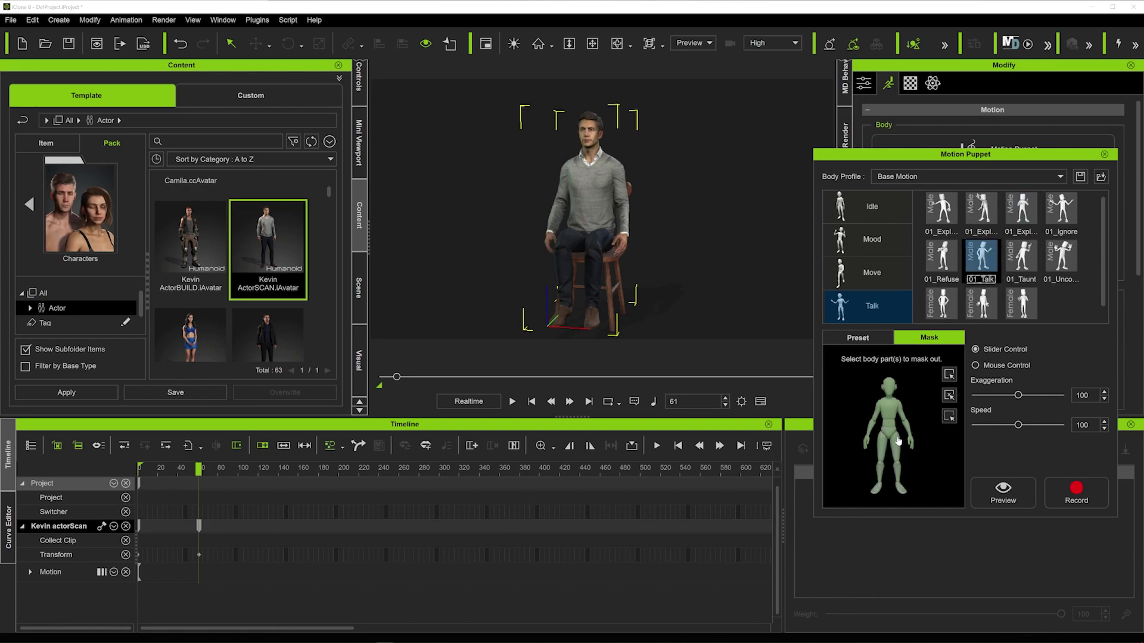
{"action": "left_click", "coordinate": [1004, 492]}
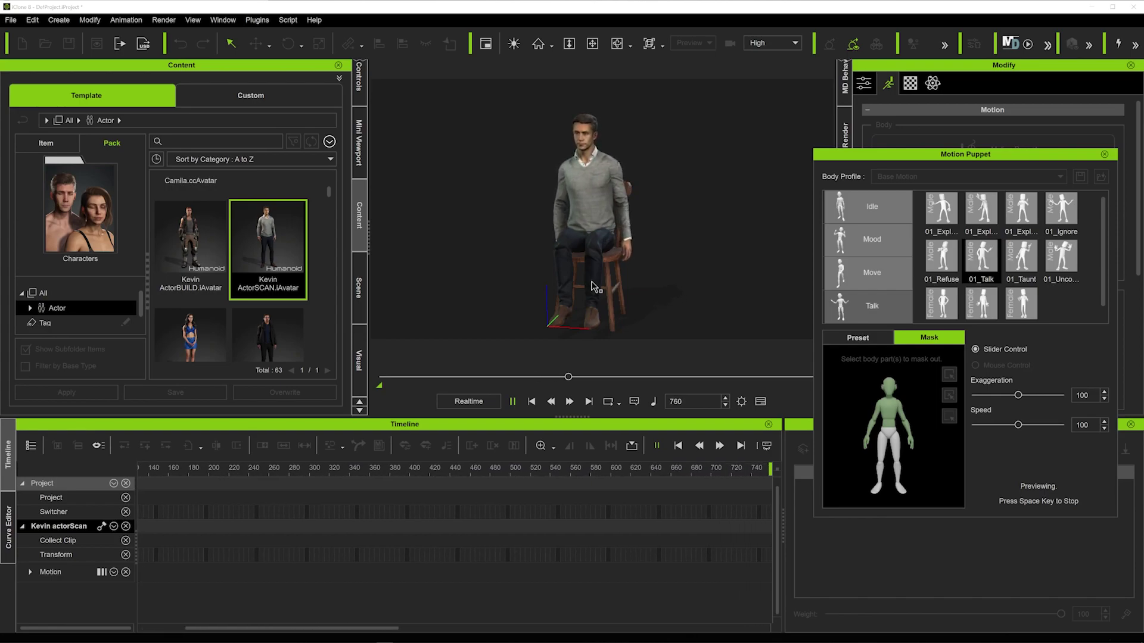
{"action": "key", "text": "space"}
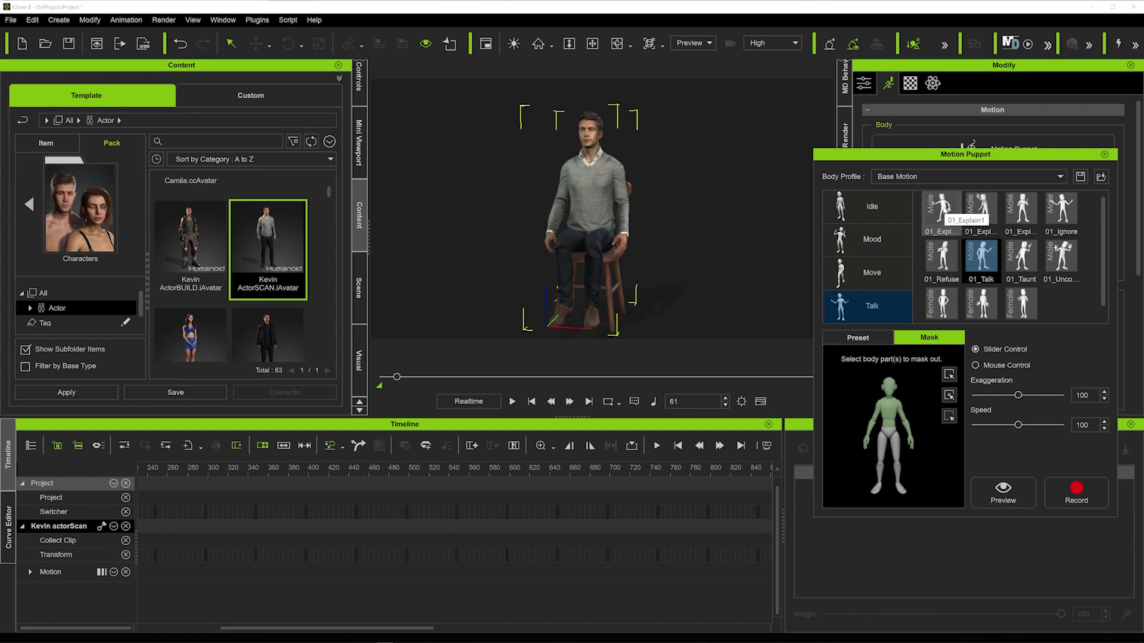
- Choose the 01_Explain1 talk motion and preview it on the seated character
{"action": "left_click", "coordinate": [942, 210]}
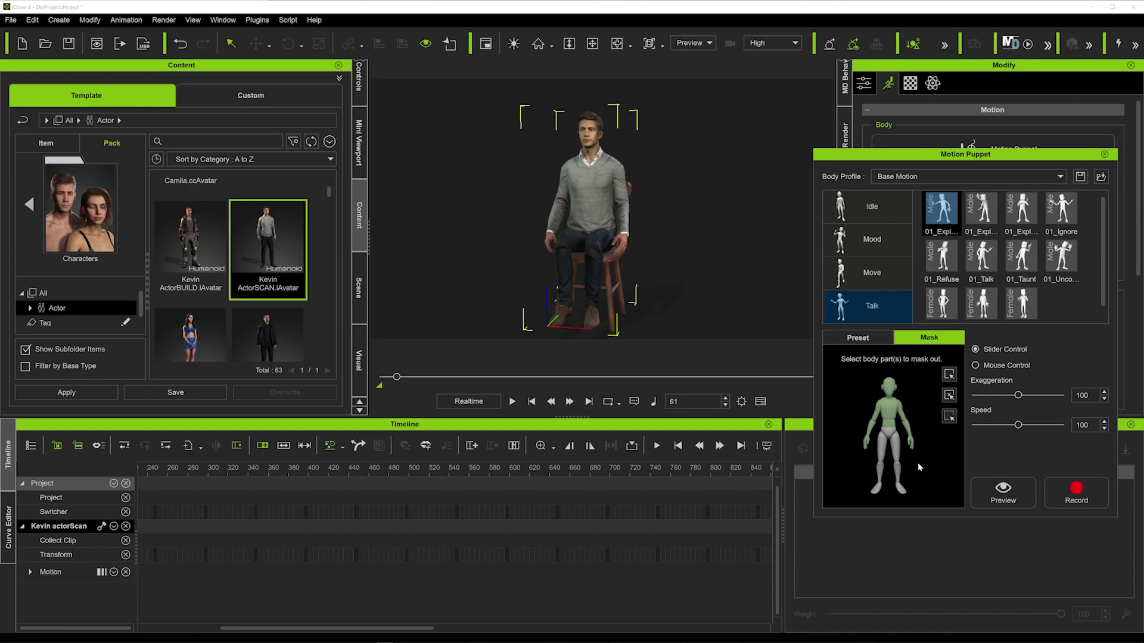
{"action": "left_click", "coordinate": [1003, 491]}
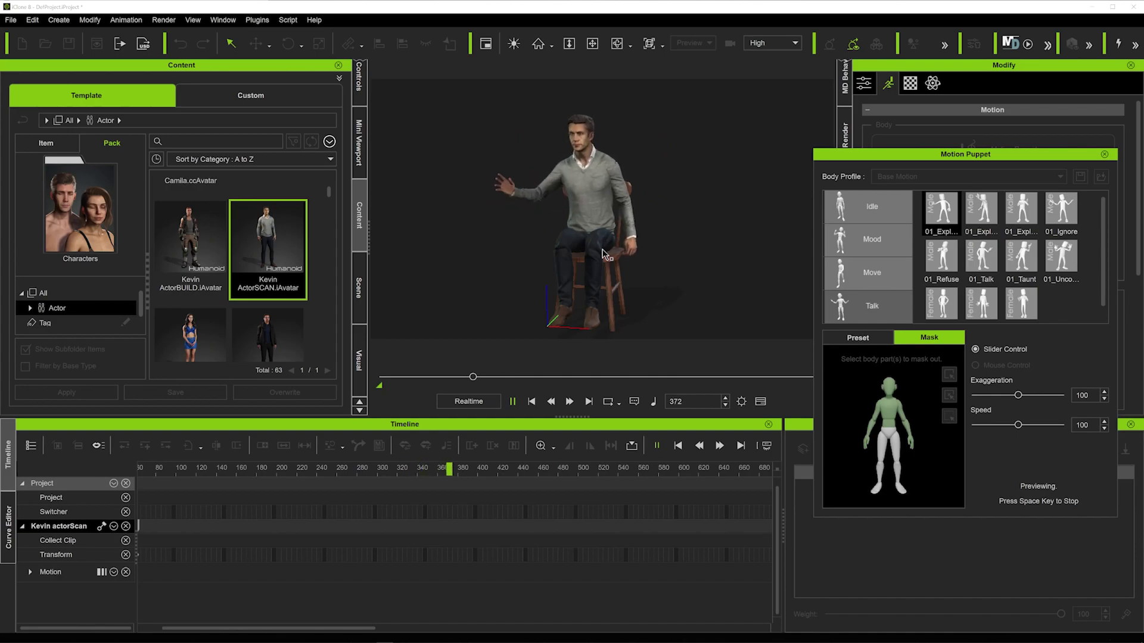
{"action": "key", "text": "space"}
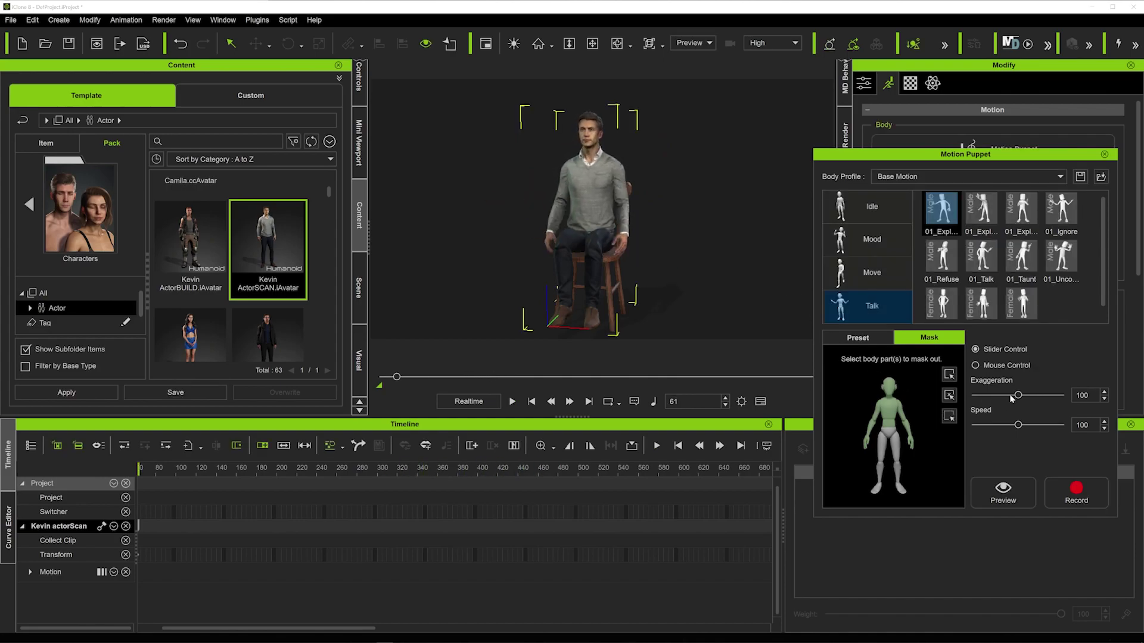
- Set Exaggeration to 51 and Speed to 89, record the puppet motion from frame 61 to about frame 300, and review and select its clip
{"action": "left_click_drag", "start_coordinate": [1019, 397], "coordinate": [1013, 426]}
{"action": "left_click", "coordinate": [1076, 492]}
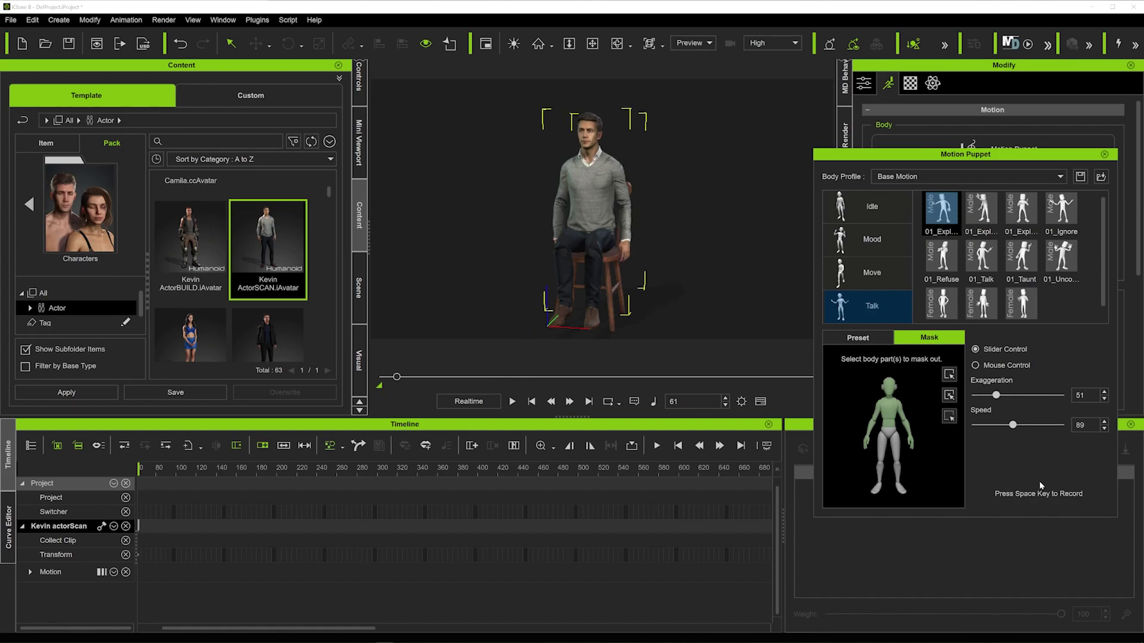
{"action": "key", "text": "space"}
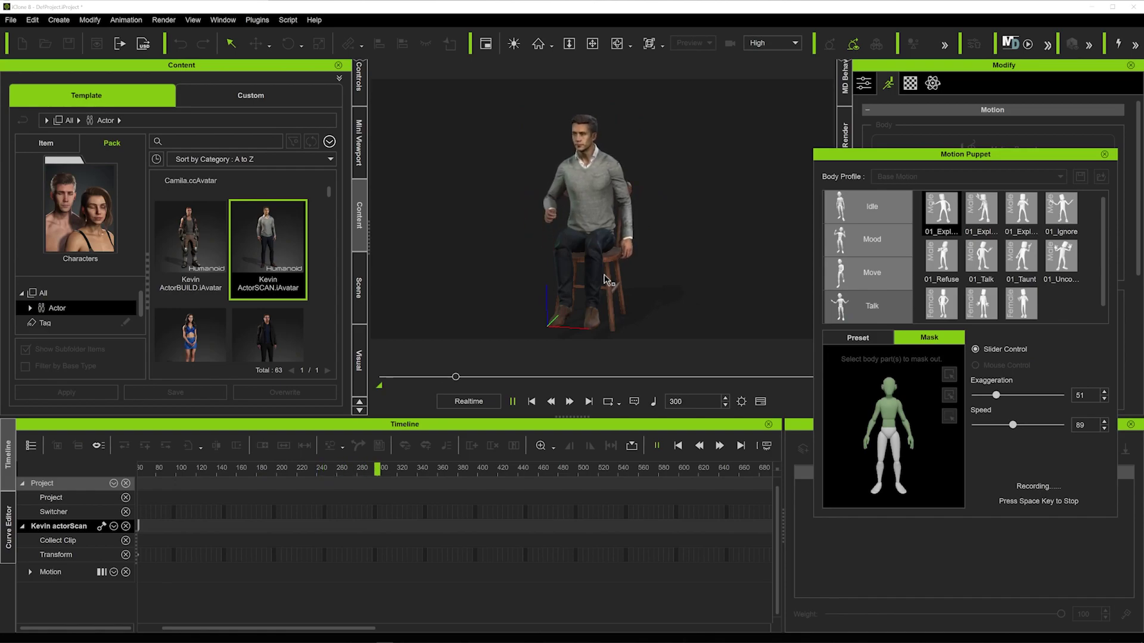
{"action": "key", "text": "space"}
{"action": "left_click_drag", "start_coordinate": [457, 377], "coordinate": [423, 379]}
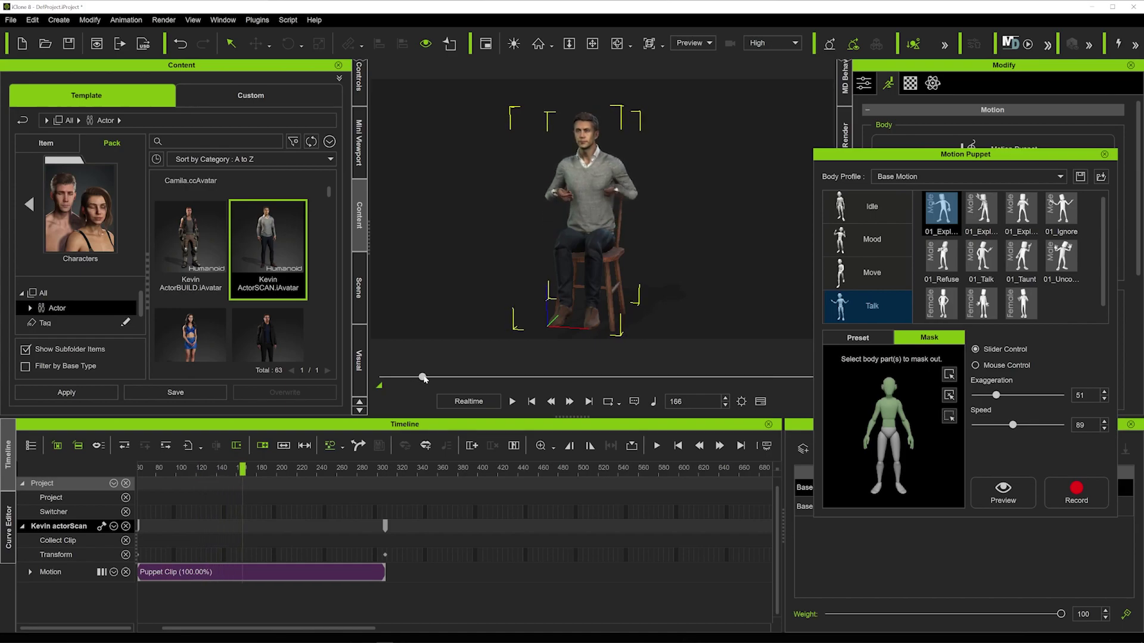
{"action": "left_click", "coordinate": [337, 565]}
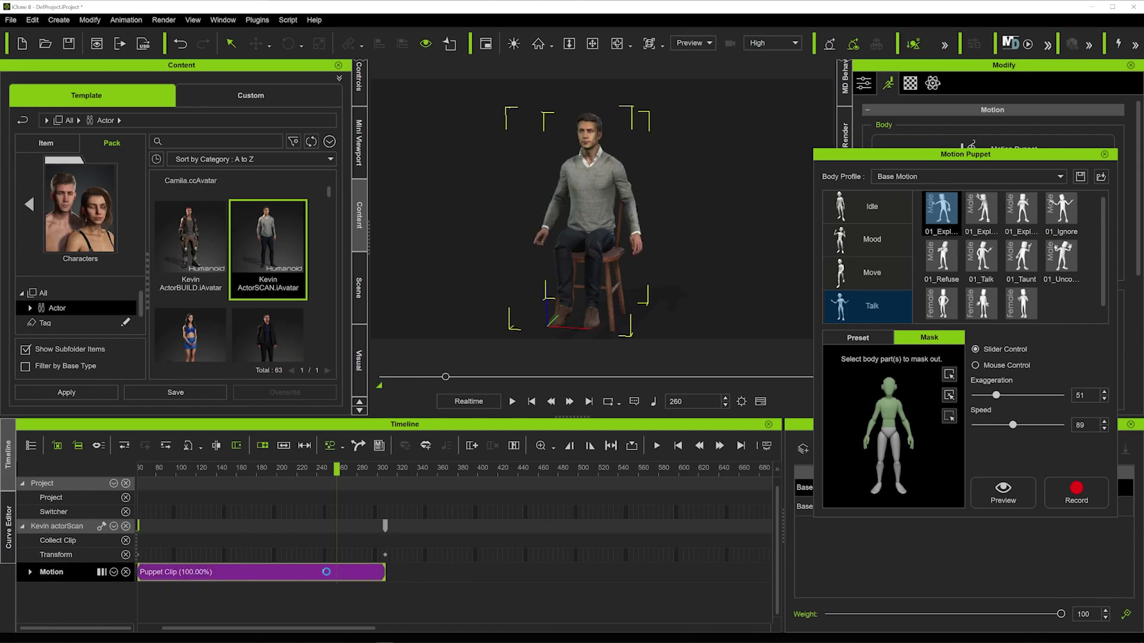
- Delete the recorded puppet clip, clear the character's remaining animation keys, and return the playhead to frame 0
{"action": "key", "text": "Delete"}
{"action": "left_click_drag", "start_coordinate": [258, 471], "coordinate": [72, 453]}
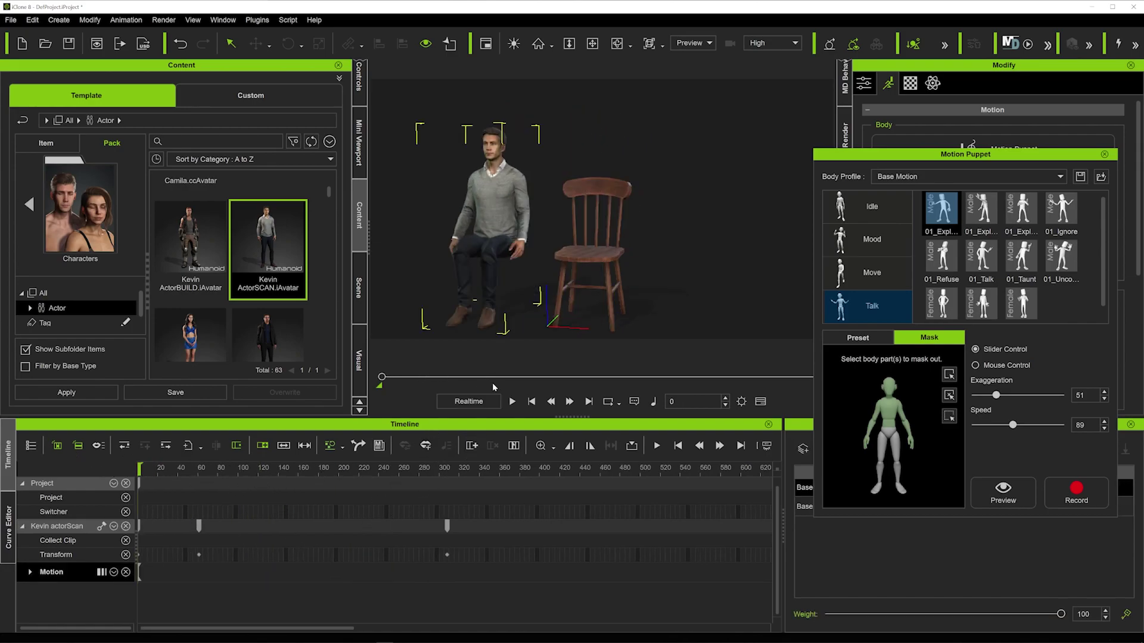
{"action": "left_click", "coordinate": [423, 469]}
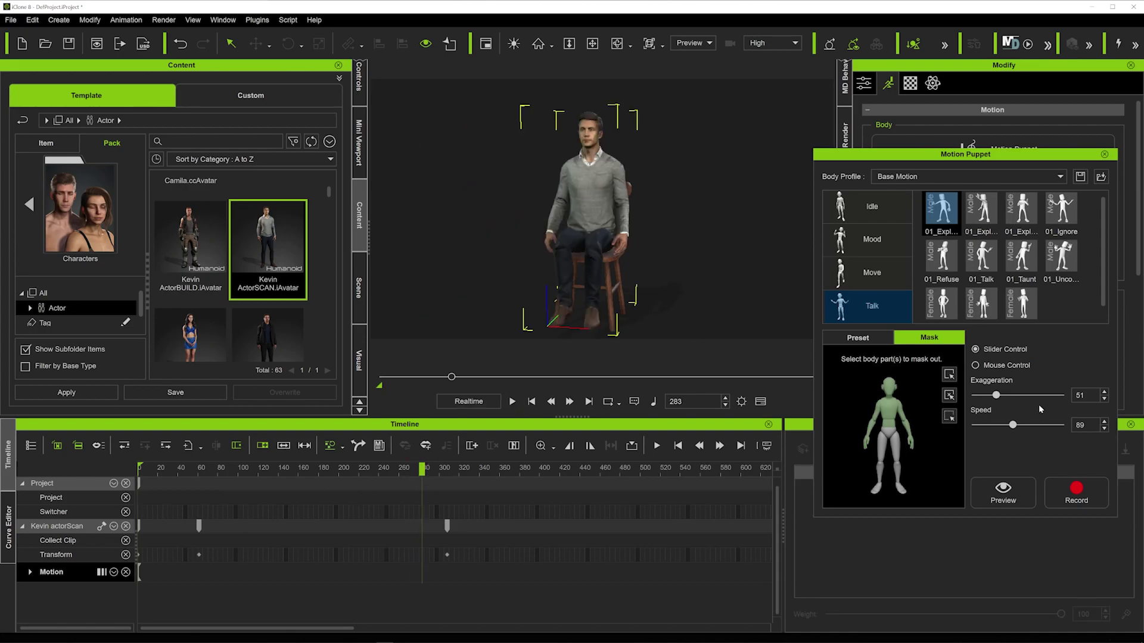
{"action": "left_click", "coordinate": [1104, 154]}
{"action": "right_click", "coordinate": [592, 178]}
{"action": "left_click", "coordinate": [661, 417]}
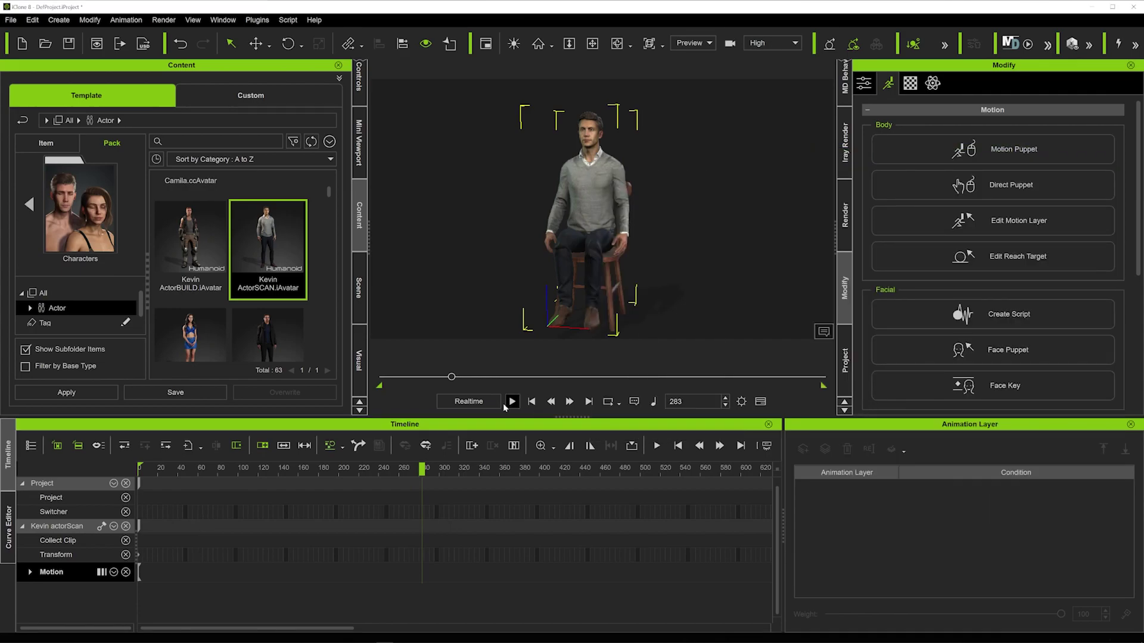
{"action": "left_click", "coordinate": [531, 401]}
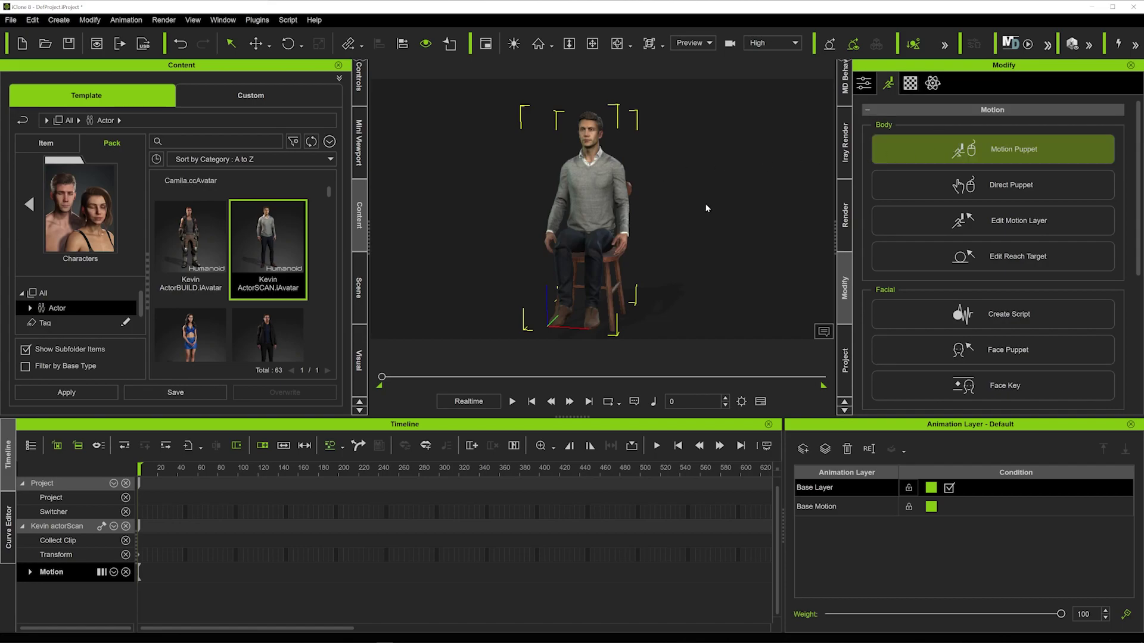
- Reopen Motion Puppet for the seated character, mask out the hips and legs, and preview the Explain talk motion
{"action": "left_click", "coordinate": [929, 147]}
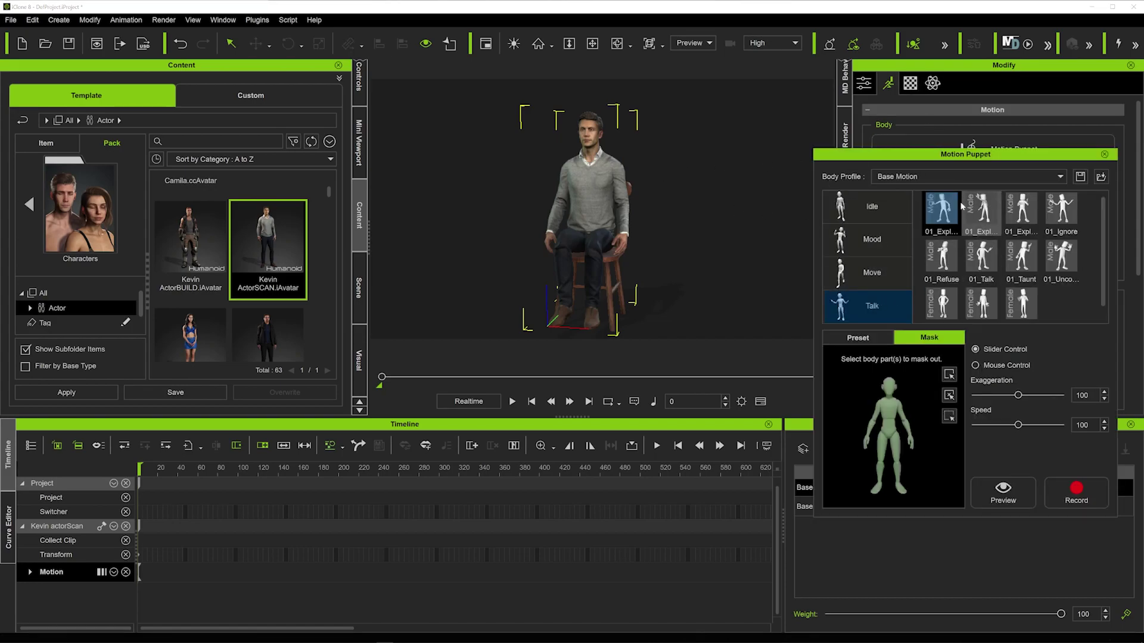
{"action": "left_click", "coordinate": [890, 438]}
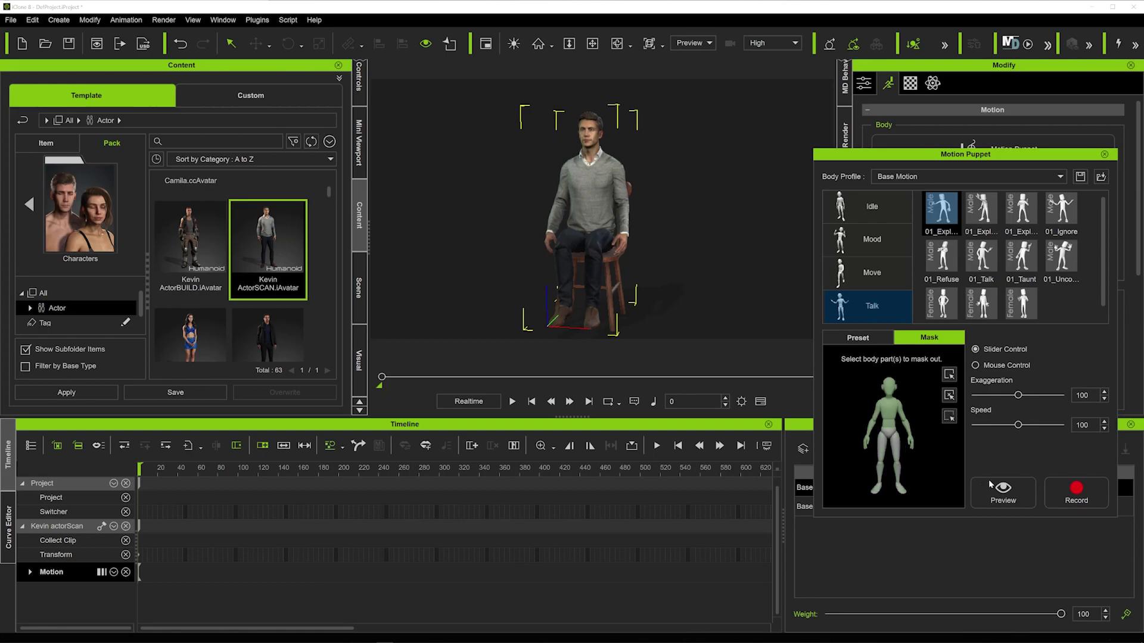
{"action": "left_click", "coordinate": [1003, 493]}
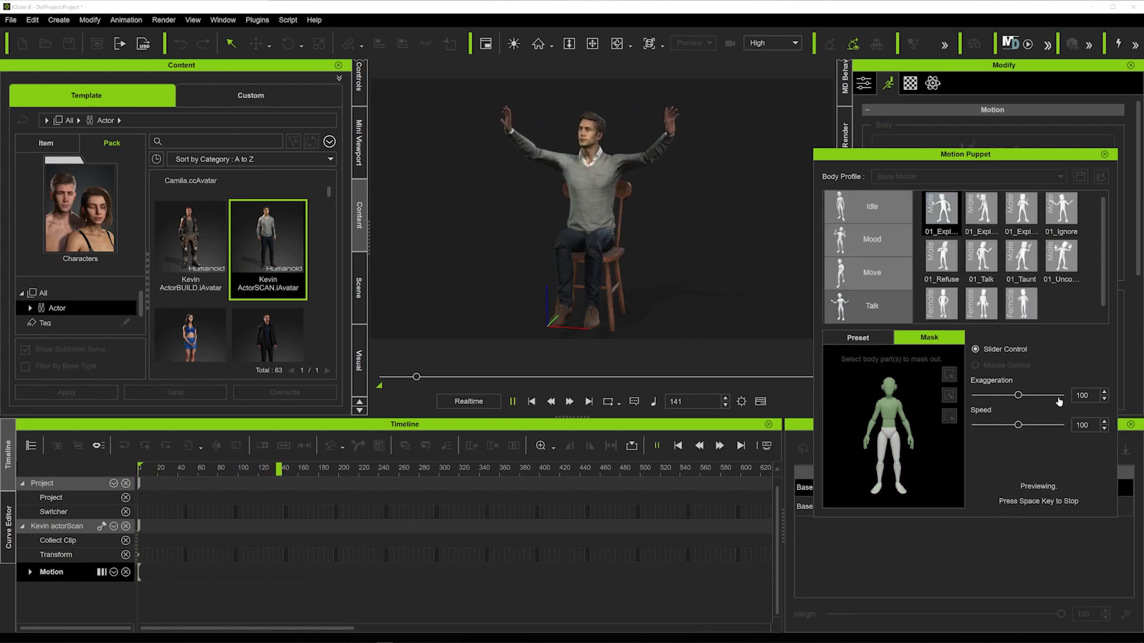
{"action": "key", "text": "space"}
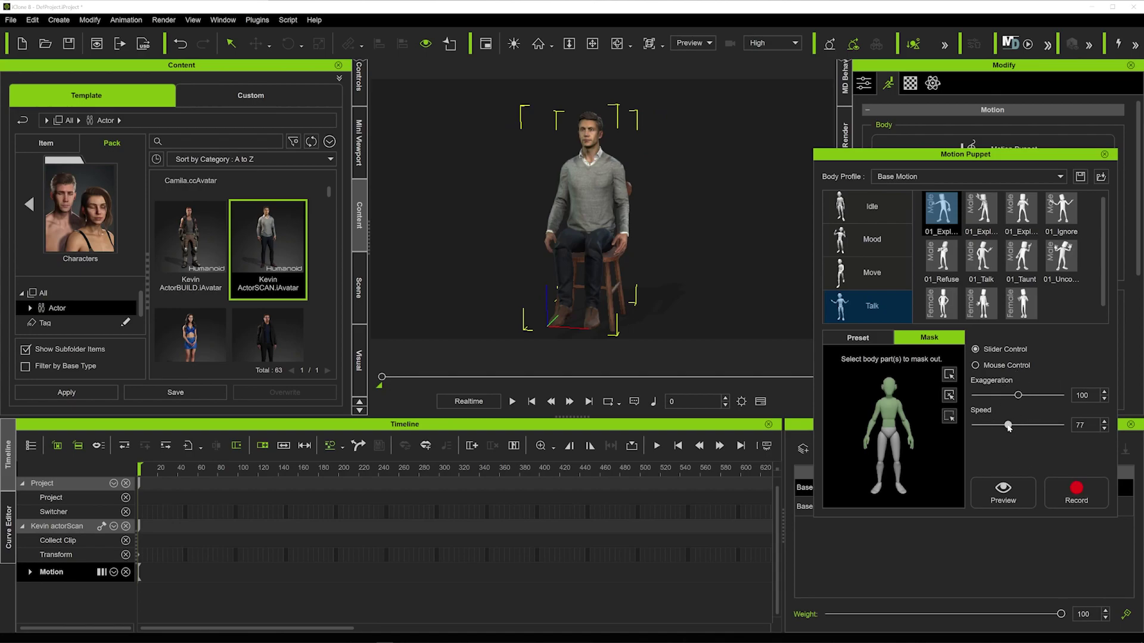
- Set Speed to 77, preview and record the puppet motion from frame 0 to about frame 790, and return to the start
{"action": "left_click", "coordinate": [1003, 493]}
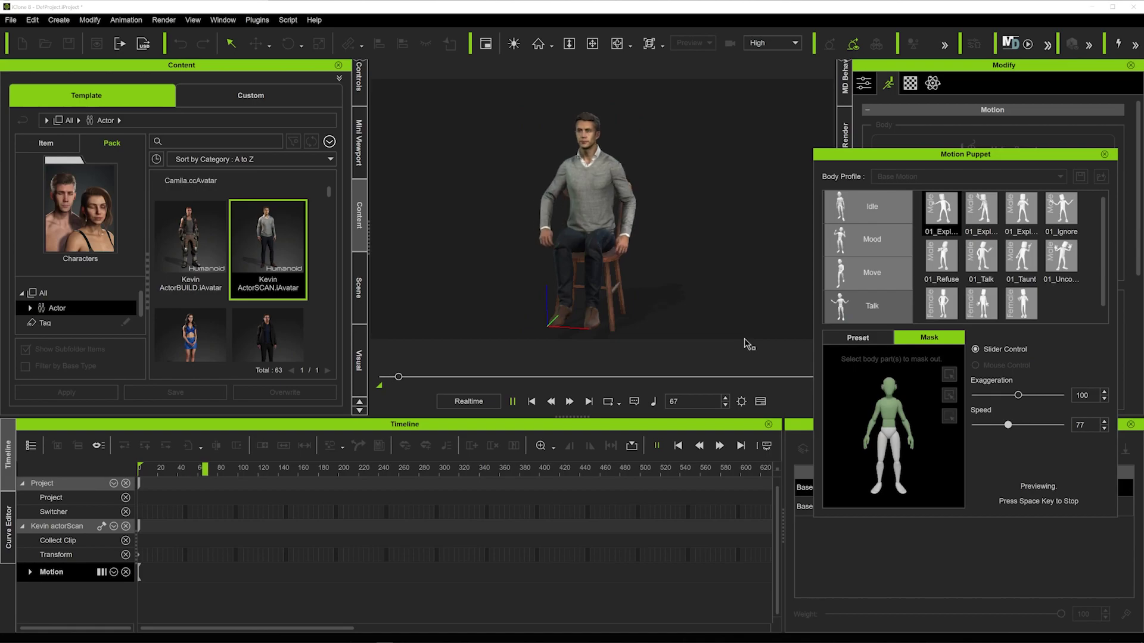
{"action": "key", "text": "space"}
{"action": "left_click", "coordinate": [1079, 493]}
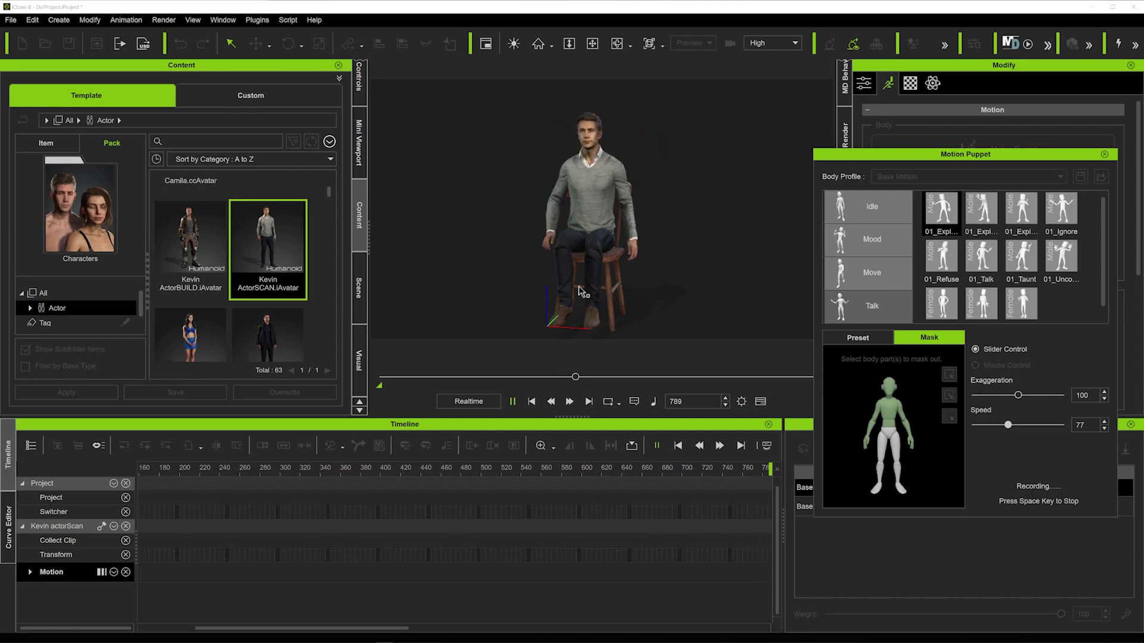
{"action": "key", "text": "space"}
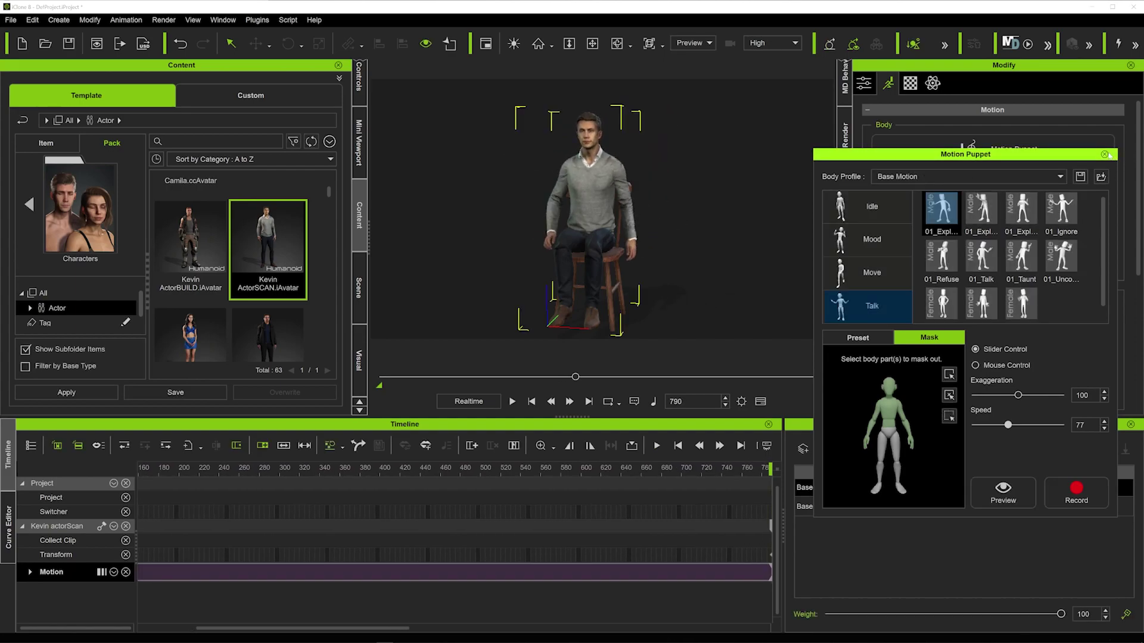
{"action": "left_click", "coordinate": [1104, 155]}
{"action": "left_click", "coordinate": [532, 400]}
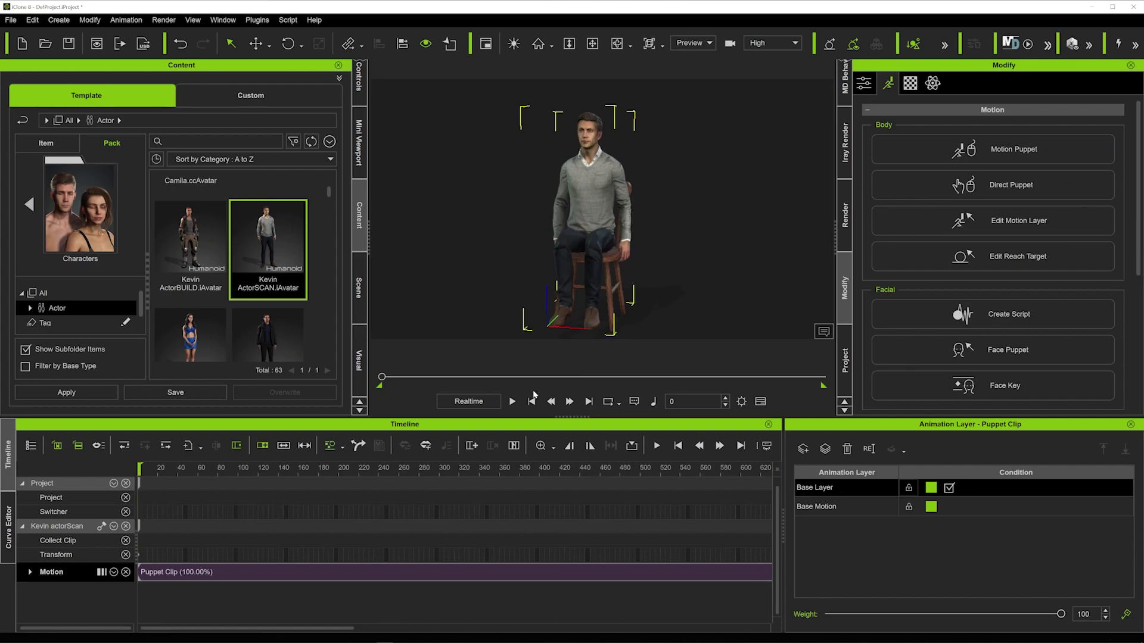
- Open Edit Motion Layer on the puppet clip at frame 0 and reposition the seated character's left foot on the floor
{"action": "right_click_drag", "start_coordinate": [625, 228], "coordinate": [559, 200]}
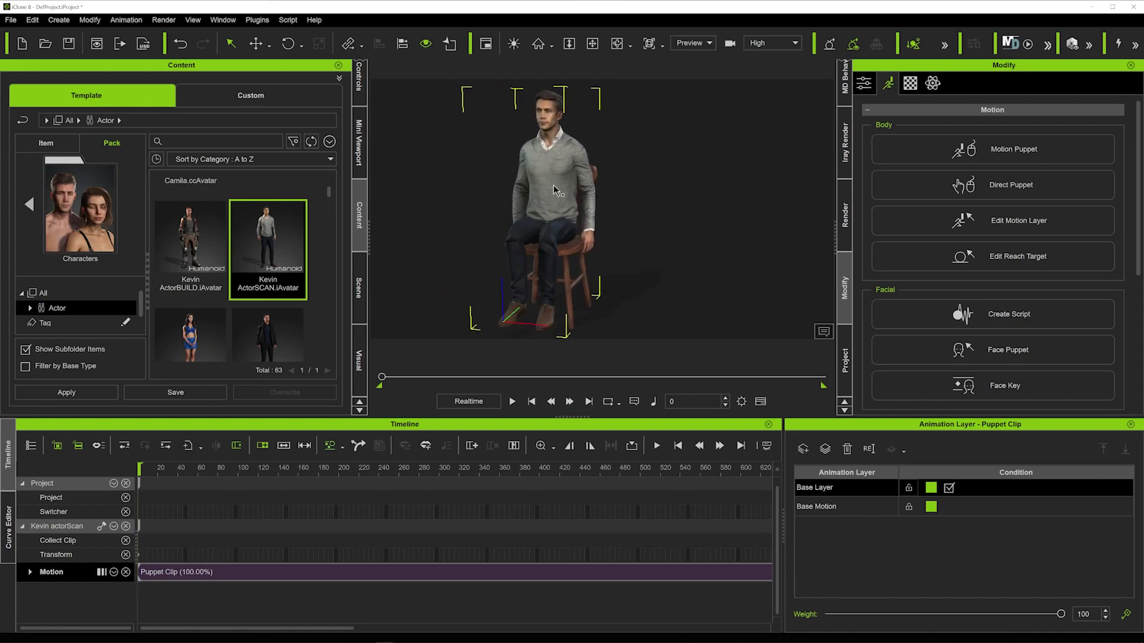
{"action": "key", "text": "ctrl+q"}
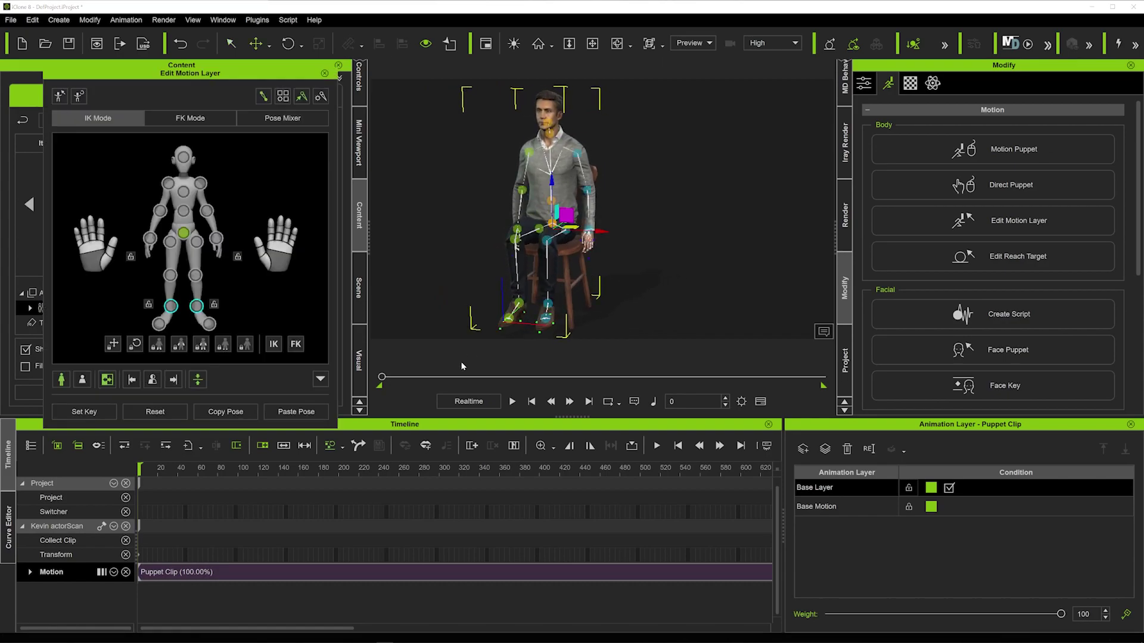
{"action": "right_click_drag", "start_coordinate": [569, 278], "coordinate": [555, 252]}
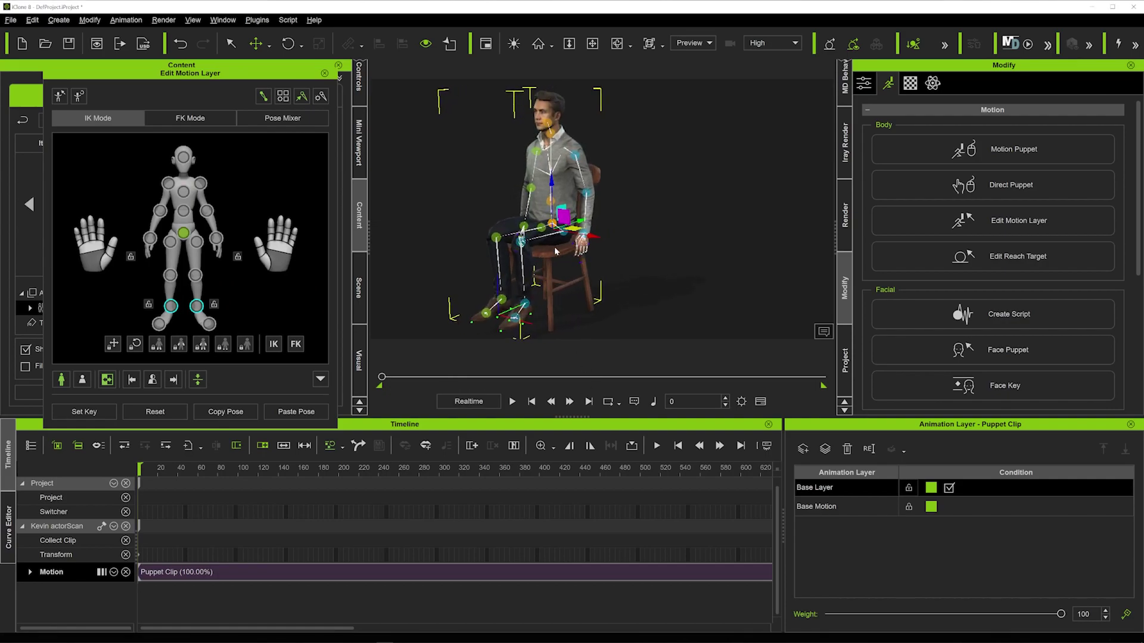
{"action": "left_click", "coordinate": [521, 249]}
{"action": "middle_click_drag", "start_coordinate": [529, 283], "coordinate": [550, 270]}
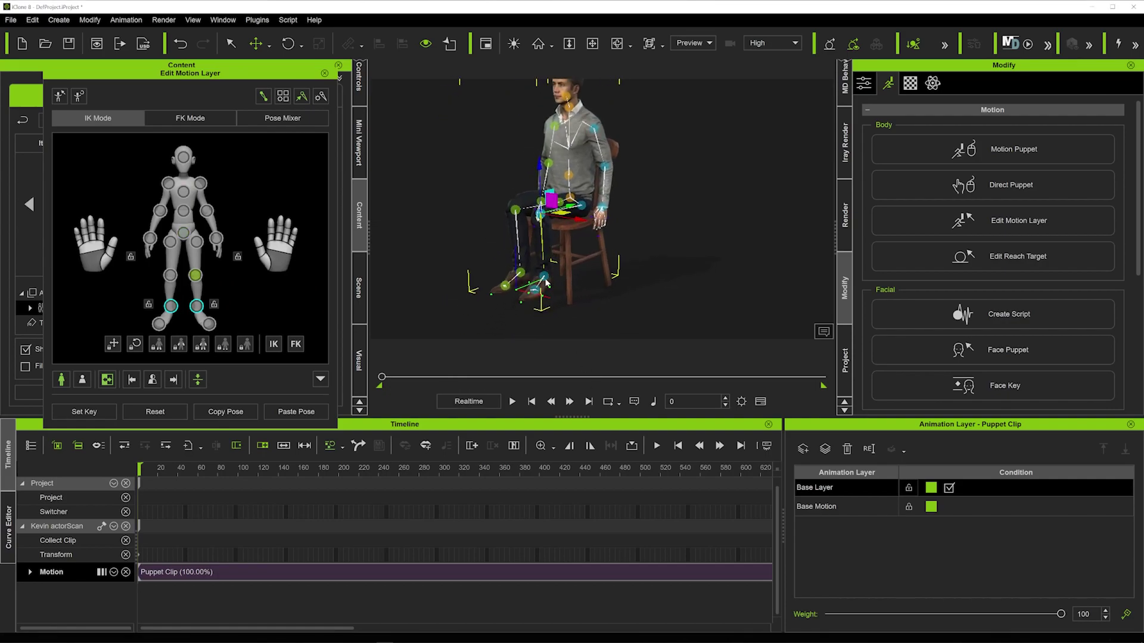
{"action": "left_click", "coordinate": [544, 279]}
{"action": "mouse_move", "coordinate": [562, 281]}
{"action": "left_mouse_down"}
{"action": "mouse_move", "coordinate": [579, 270]}
{"action": "mouse_move", "coordinate": [566, 275]}
{"action": "left_mouse_up"}
{"action": "right_click_drag", "start_coordinate": [618, 224], "coordinate": [663, 224]}
- Rotate the left upper arm to bring the hand toward the thigh, and select the left elbow for adjustment
{"action": "left_click", "coordinate": [577, 130]}
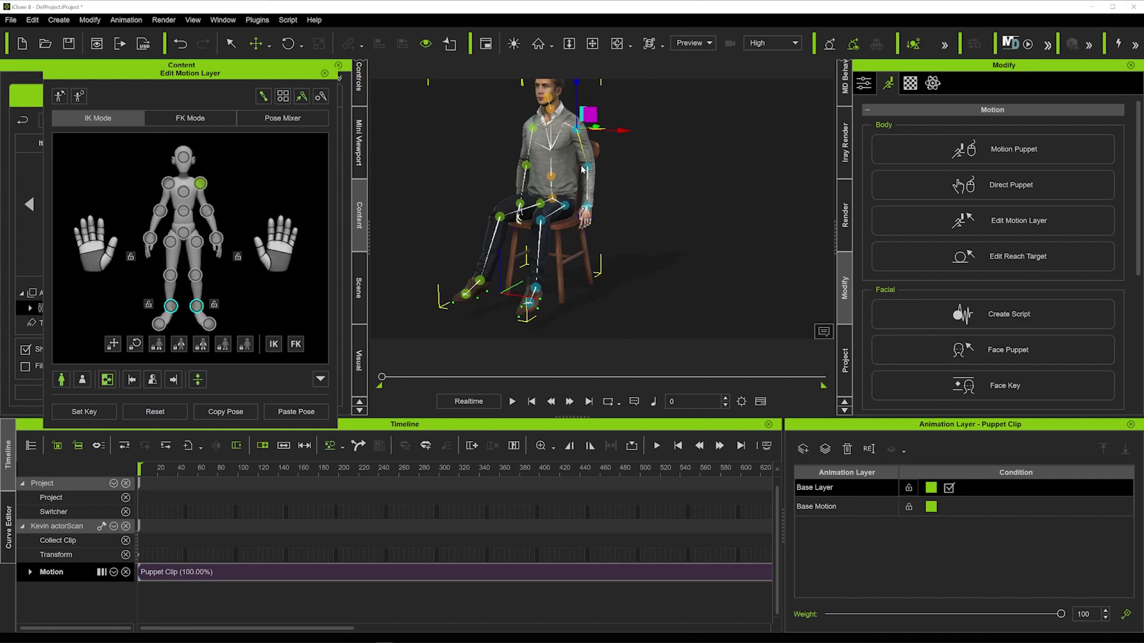
{"action": "key", "text": "e"}
{"action": "left_click_drag", "start_coordinate": [557, 141], "coordinate": [551, 125]}
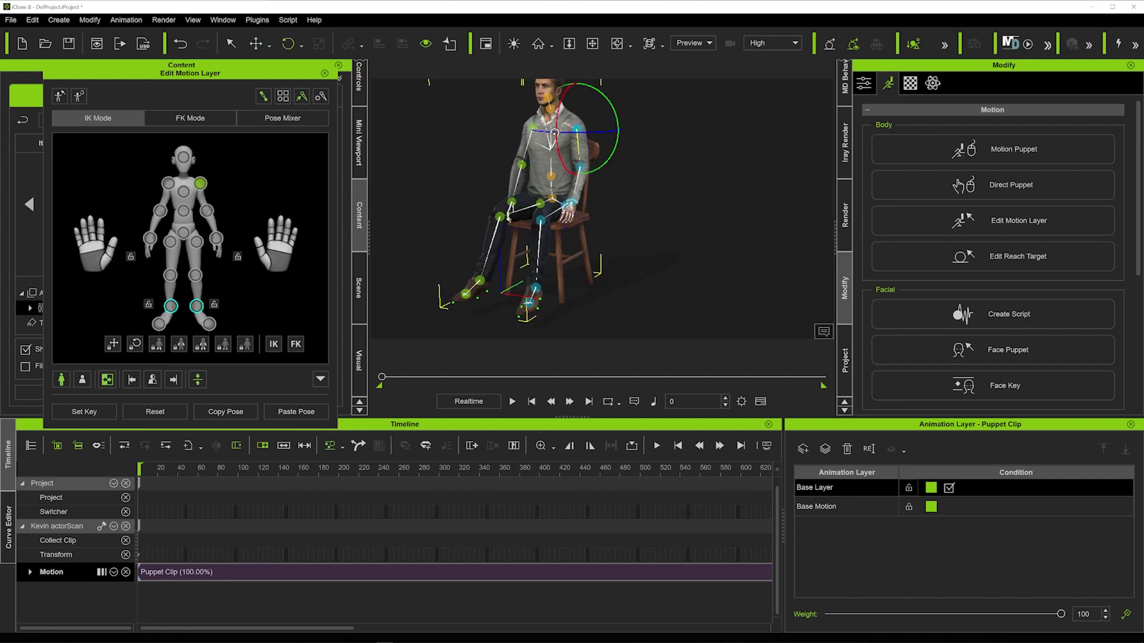
{"action": "left_click_drag", "start_coordinate": [608, 158], "coordinate": [574, 173]}
{"action": "left_click", "coordinate": [582, 167]}
{"action": "right_click_drag", "start_coordinate": [572, 173], "coordinate": [647, 189]}
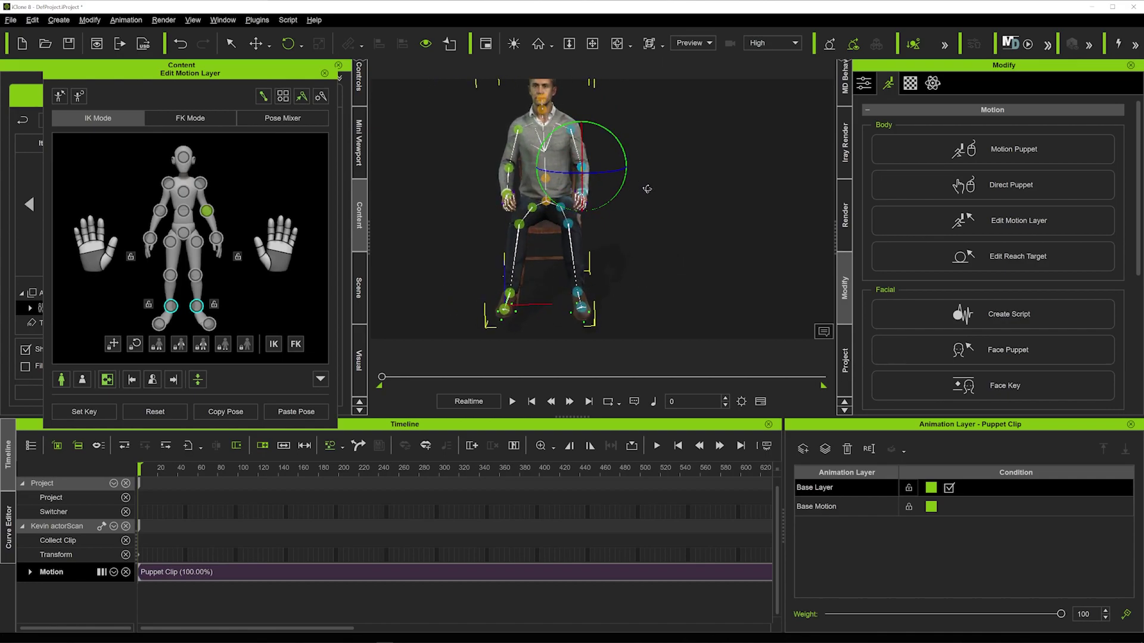
- Move the left foot sideways and adjust its front-to-back placement on the floor
{"action": "left_click", "coordinate": [196, 307]}
{"action": "key", "text": "w"}
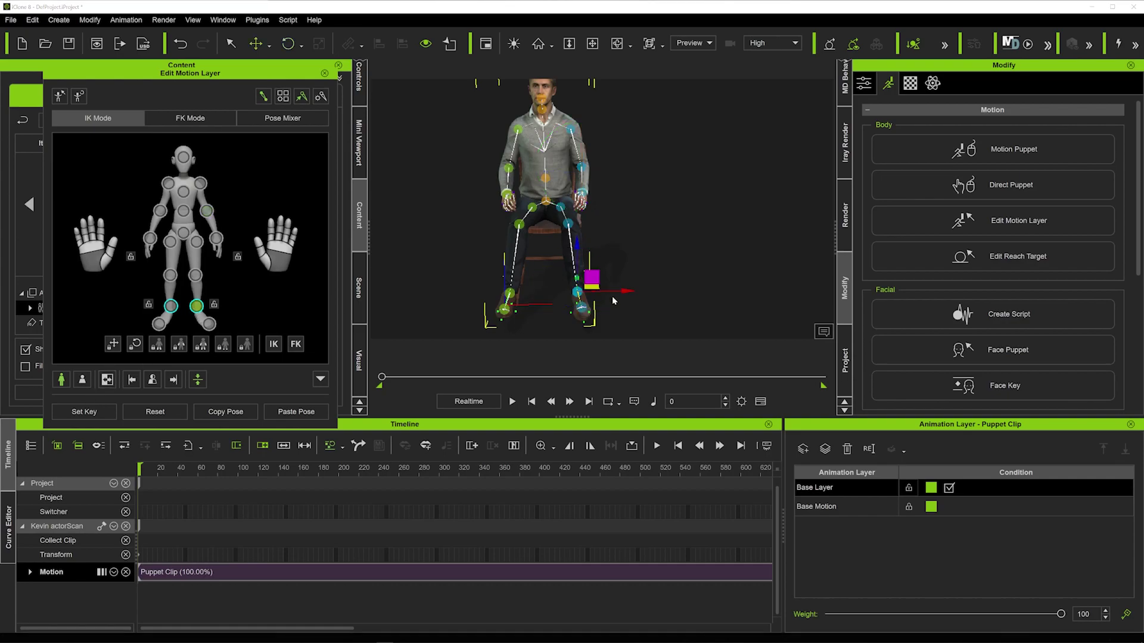
{"action": "left_click_drag", "start_coordinate": [623, 290], "coordinate": [636, 287]}
{"action": "right_click_drag", "start_coordinate": [684, 251], "coordinate": [483, 253]}
{"action": "left_click_drag", "start_coordinate": [623, 282], "coordinate": [625, 277]}
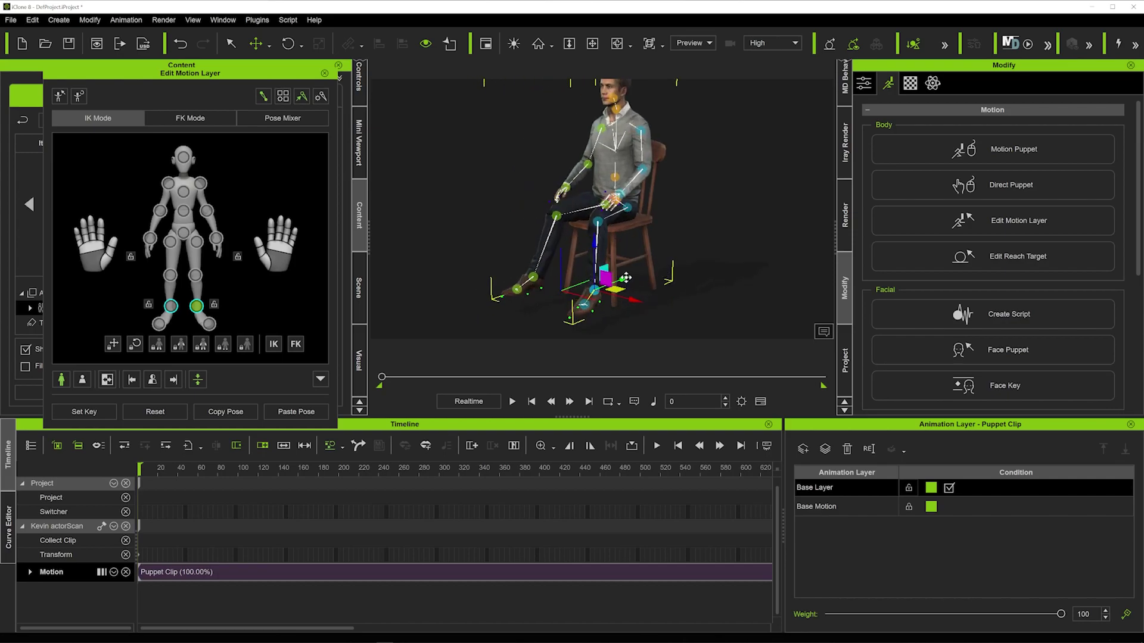
- Rotate the upper chest slightly and adjust the head to refine the seated pose
{"action": "mouse_move", "coordinate": [626, 278]}
{"action": "right_mouse_down"}
{"action": "mouse_move", "coordinate": [768, 270]}
{"action": "mouse_move", "coordinate": [344, 262]}
{"action": "mouse_move", "coordinate": [618, 257]}
{"action": "right_mouse_up"}
{"action": "left_click", "coordinate": [185, 192]}
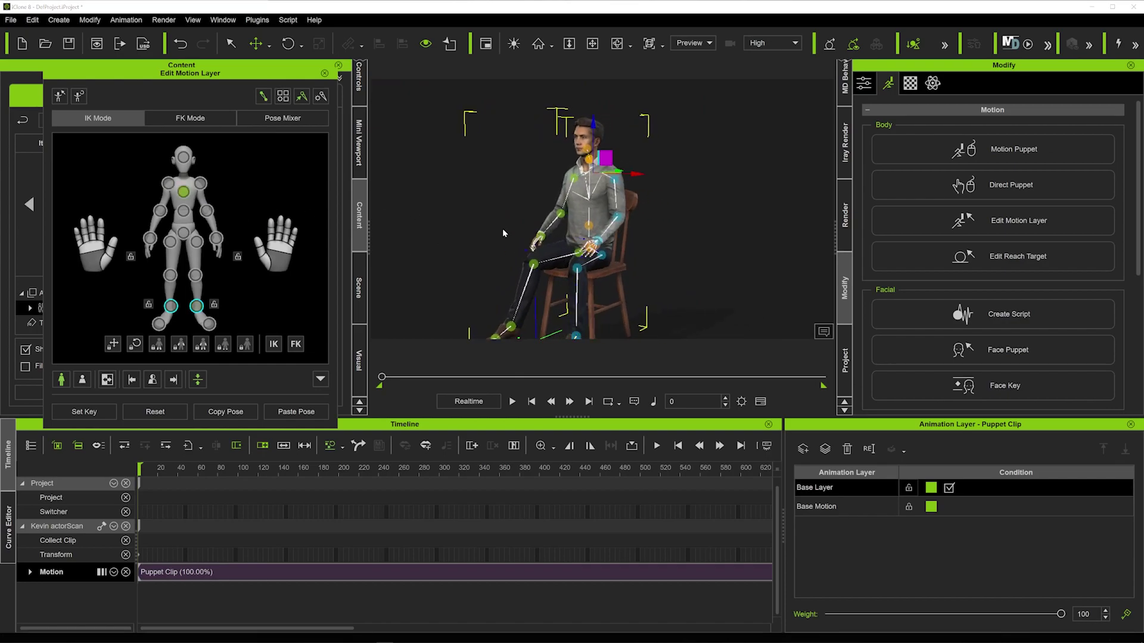
{"action": "right_click_drag", "start_coordinate": [502, 228], "coordinate": [489, 232]}
{"action": "key", "text": "e"}
{"action": "left_click_drag", "start_coordinate": [582, 164], "coordinate": [582, 166]}
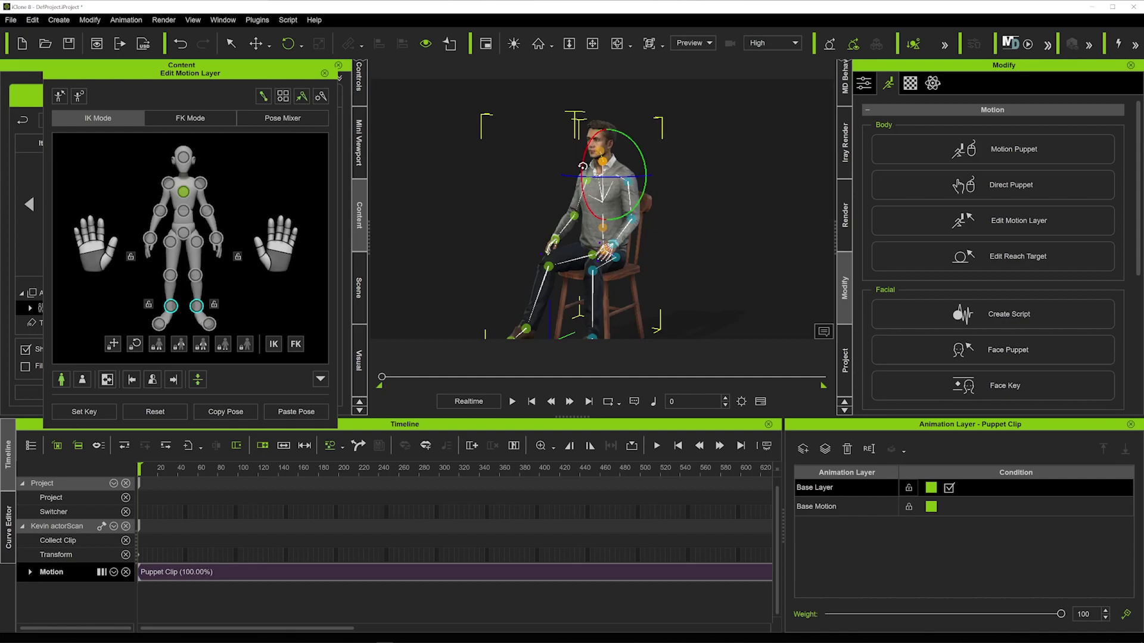
{"action": "right_click_drag", "start_coordinate": [553, 236], "coordinate": [645, 205]}
{"action": "middle_click_drag", "start_coordinate": [646, 205], "coordinate": [639, 213]}
{"action": "right_click_drag", "start_coordinate": [639, 213], "coordinate": [538, 198]}
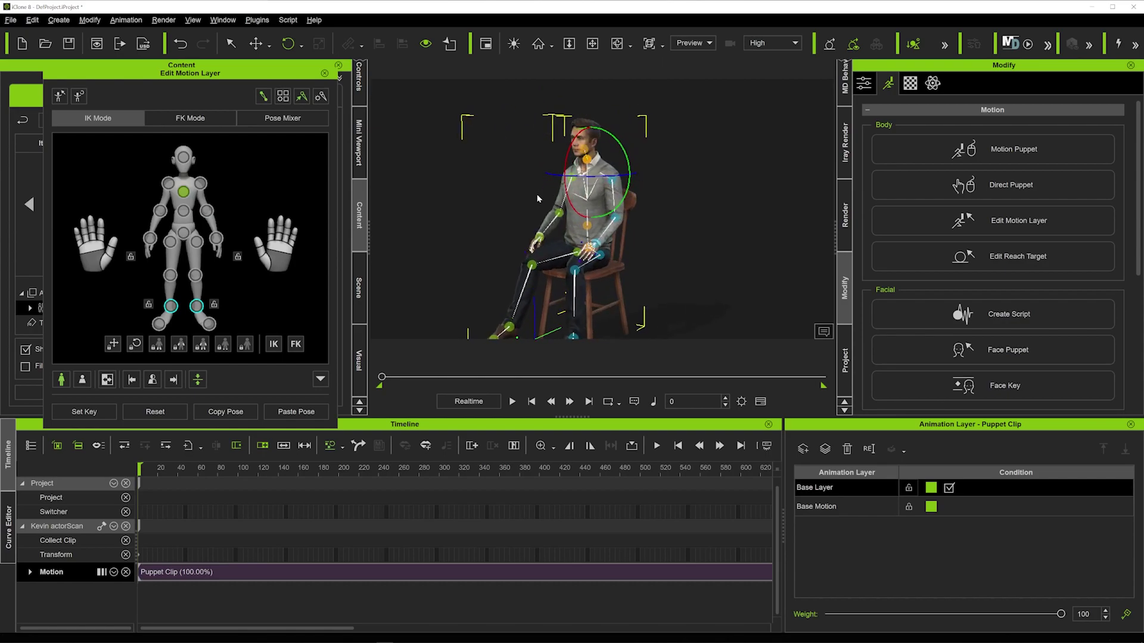
{"action": "left_click", "coordinate": [585, 150]}
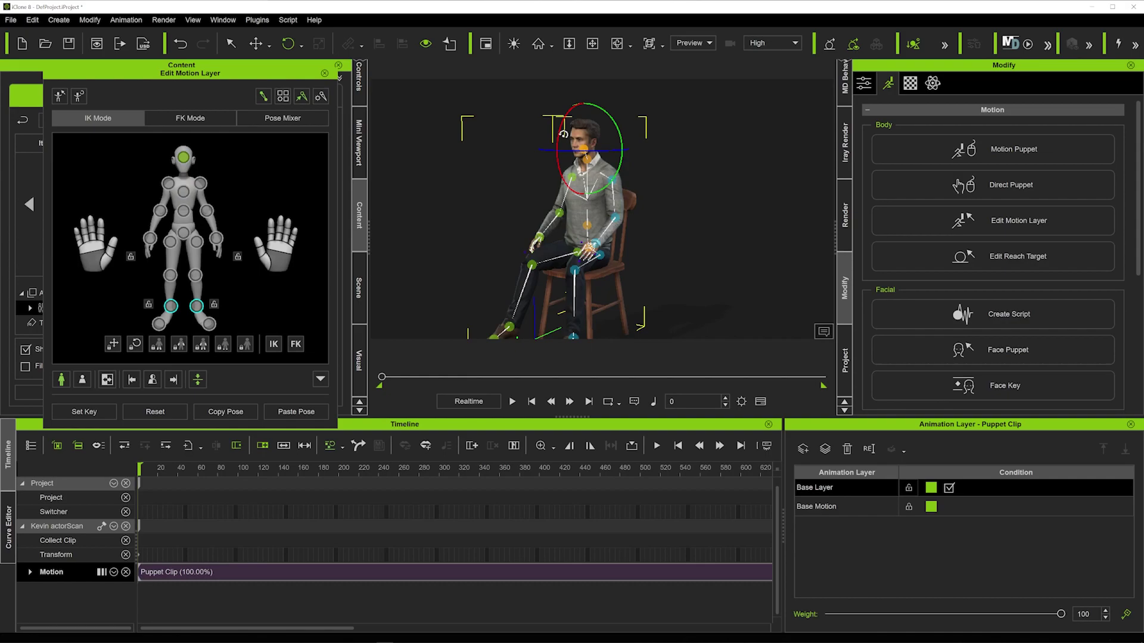
{"action": "right_click_drag", "start_coordinate": [532, 216], "coordinate": [667, 201]}
- Hide the bone display on the character so the pose can be judged without overlays
{"action": "left_click", "coordinate": [320, 96]}
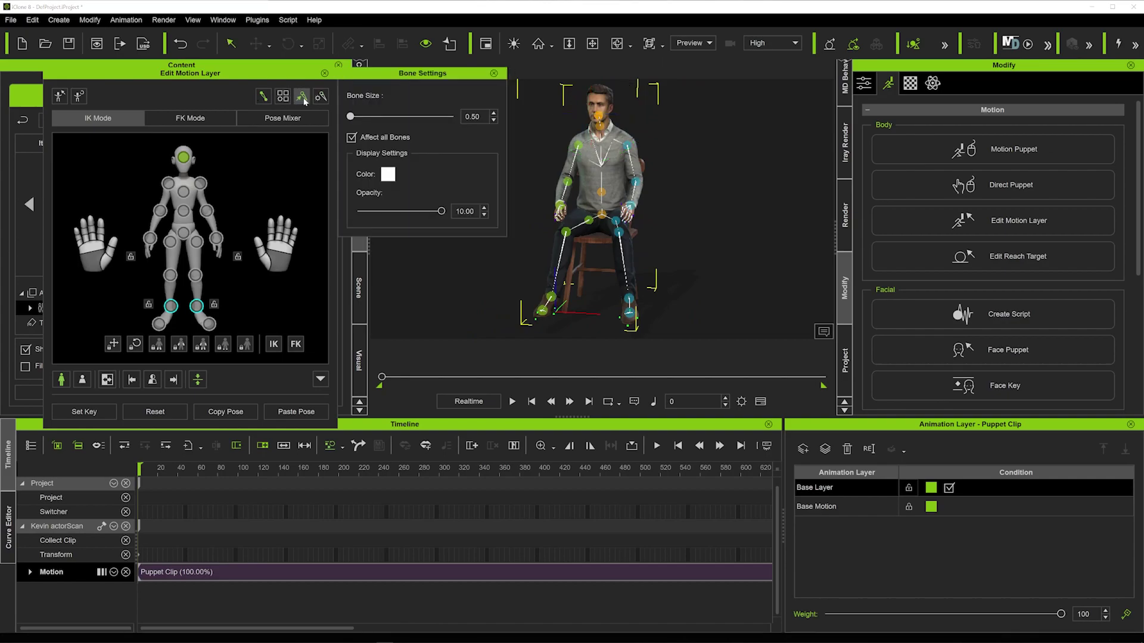
{"action": "left_click", "coordinate": [302, 97]}
{"action": "left_click", "coordinate": [284, 97]}
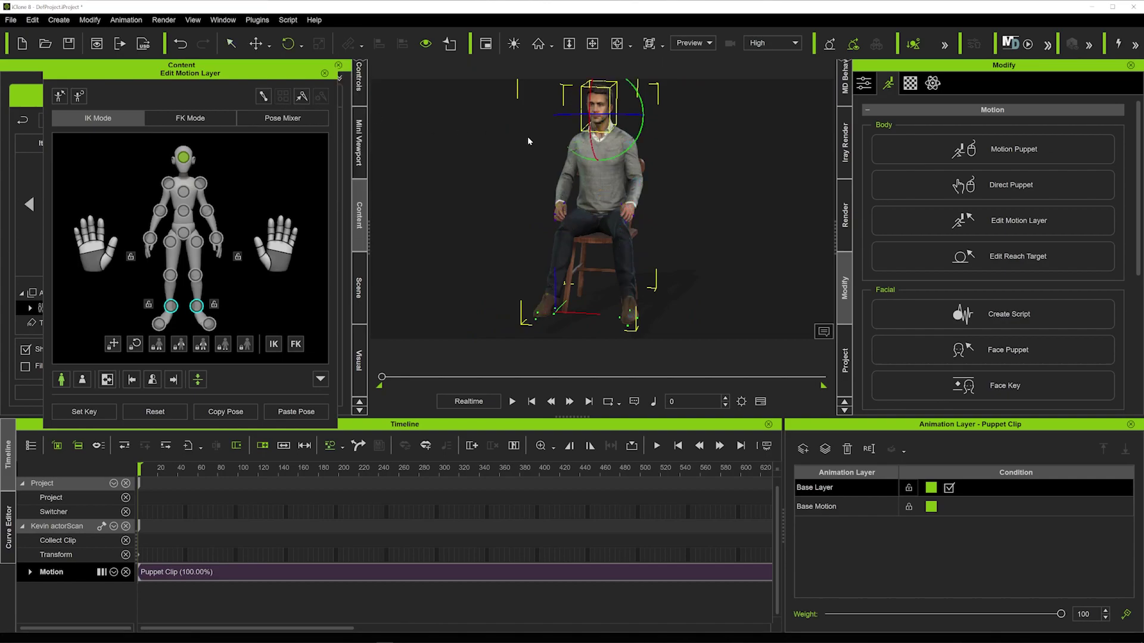
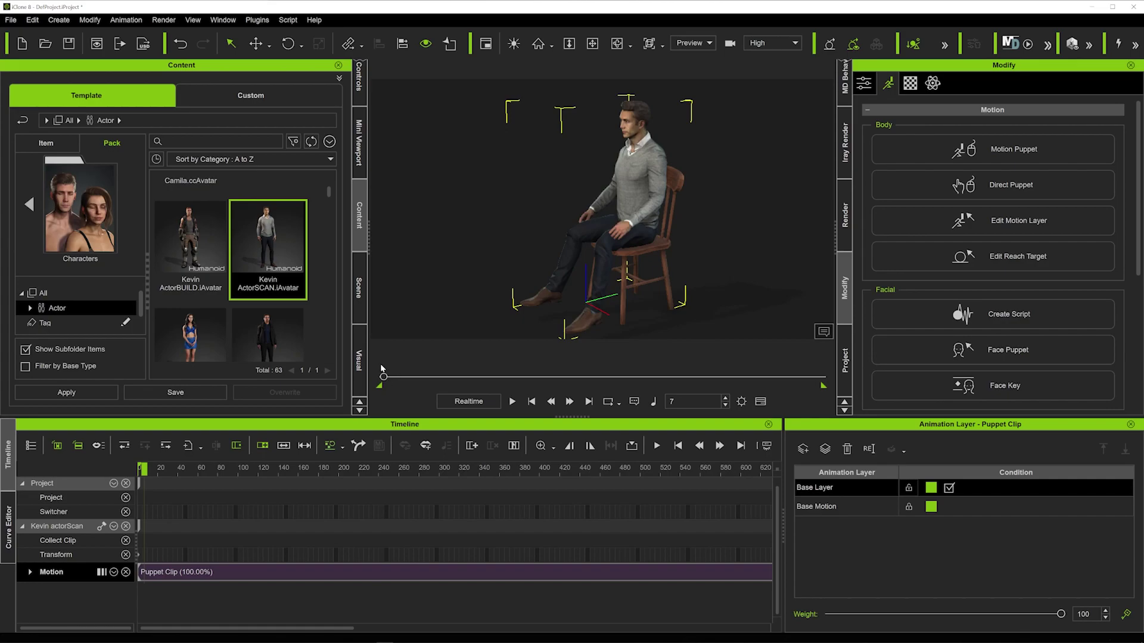
- Set a motion layer key at frame 7 and expand the Motion track to select that key on the Motion Layer
{"action": "key", "text": "ctrl+e"}
{"action": "left_click", "coordinate": [84, 412]}
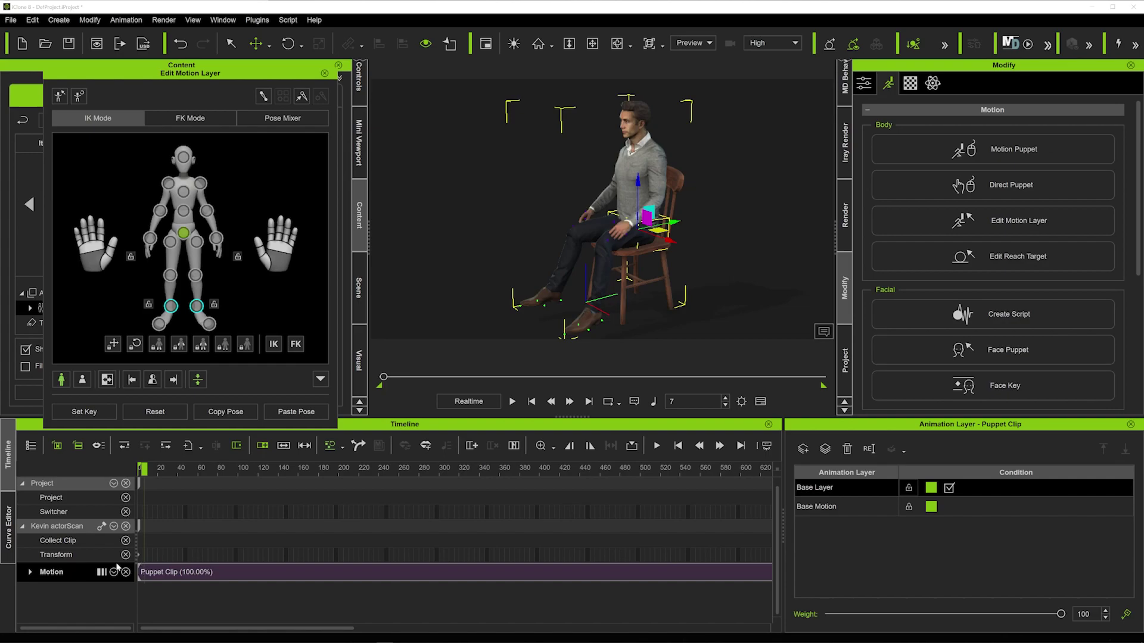
{"action": "left_click", "coordinate": [30, 572]}
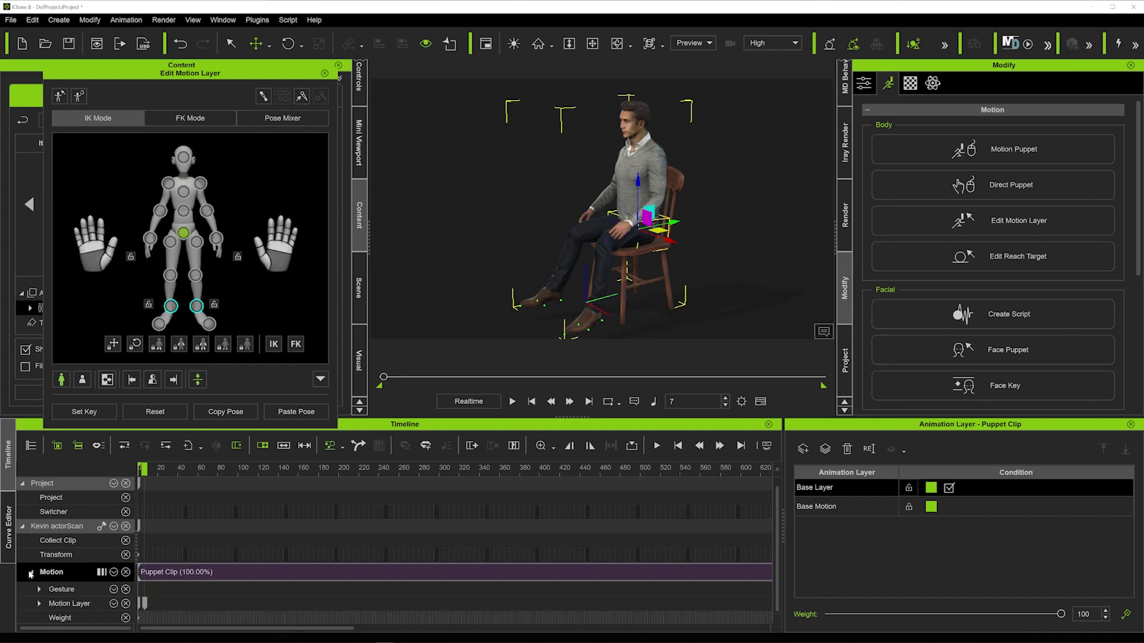
{"action": "left_click", "coordinate": [145, 604]}
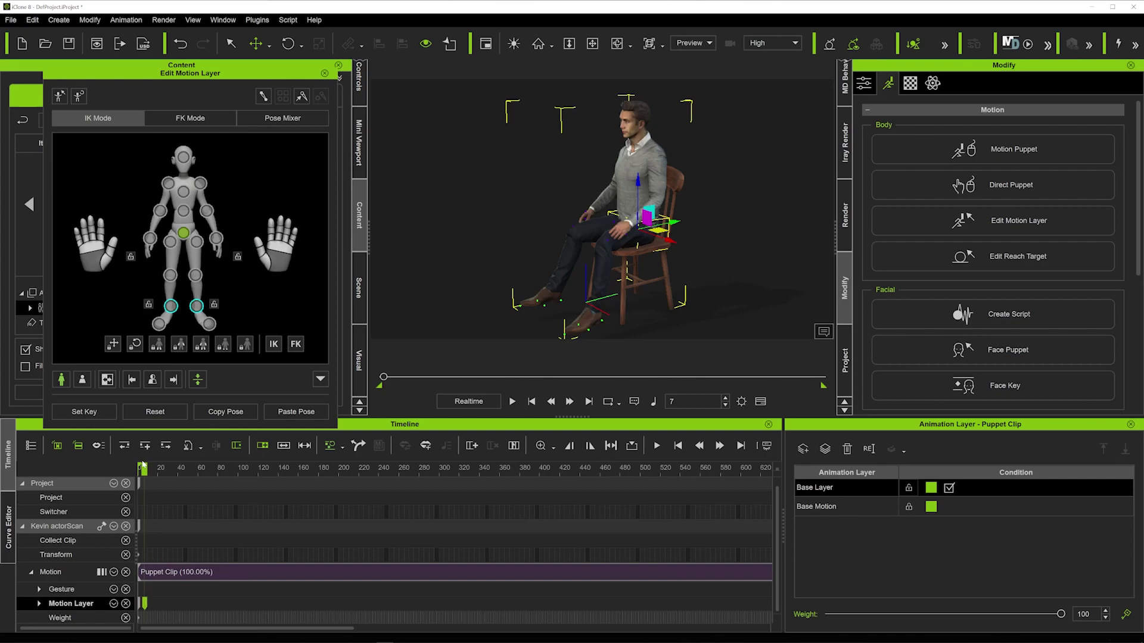
- At frame 56, raise the left and right hands slightly off the thighs, and scrub back to frame 15 to review
{"action": "left_click_drag", "start_coordinate": [145, 465], "coordinate": [194, 467]}
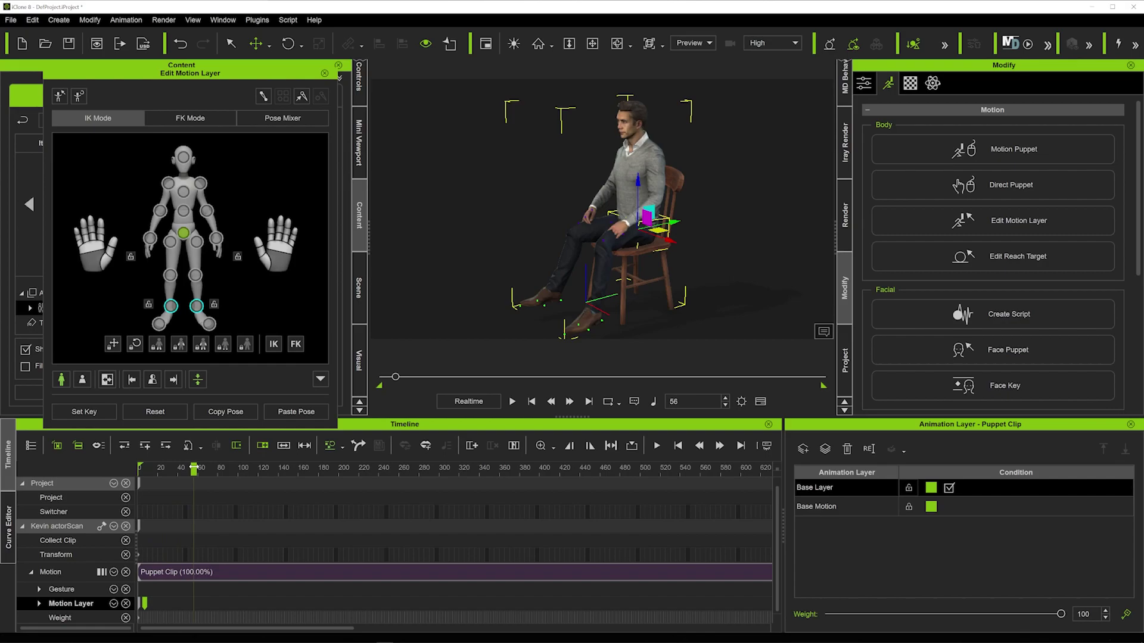
{"action": "left_click", "coordinate": [216, 239]}
{"action": "left_click_drag", "start_coordinate": [625, 177], "coordinate": [626, 171]}
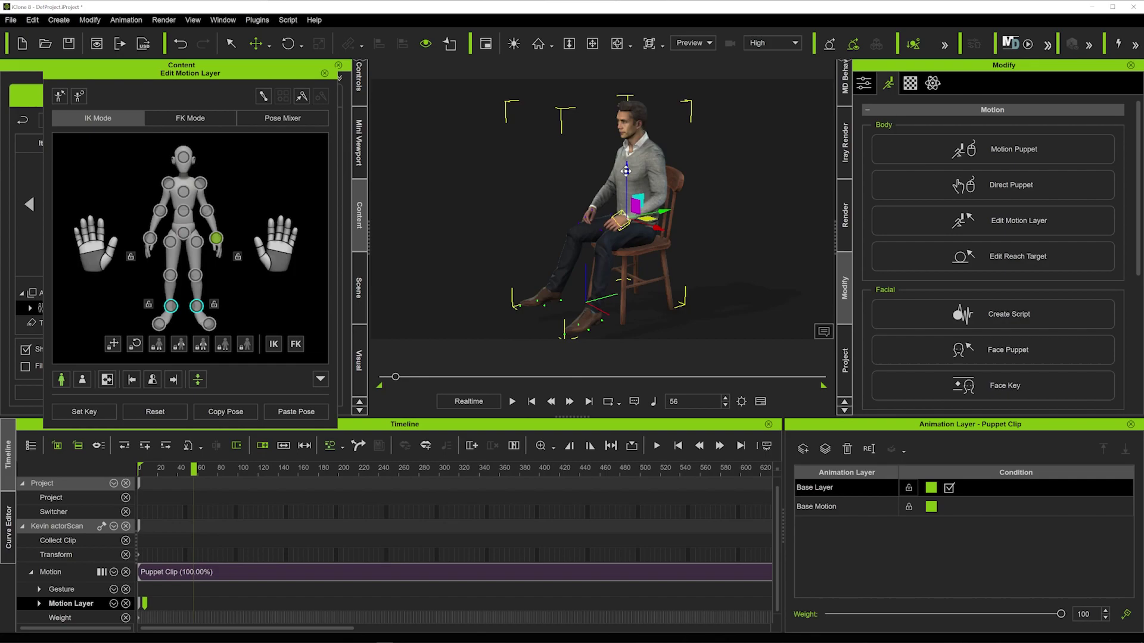
{"action": "left_click", "coordinate": [592, 211], "text": "ctrl"}
{"action": "left_click_drag", "start_coordinate": [593, 164], "coordinate": [592, 160]}
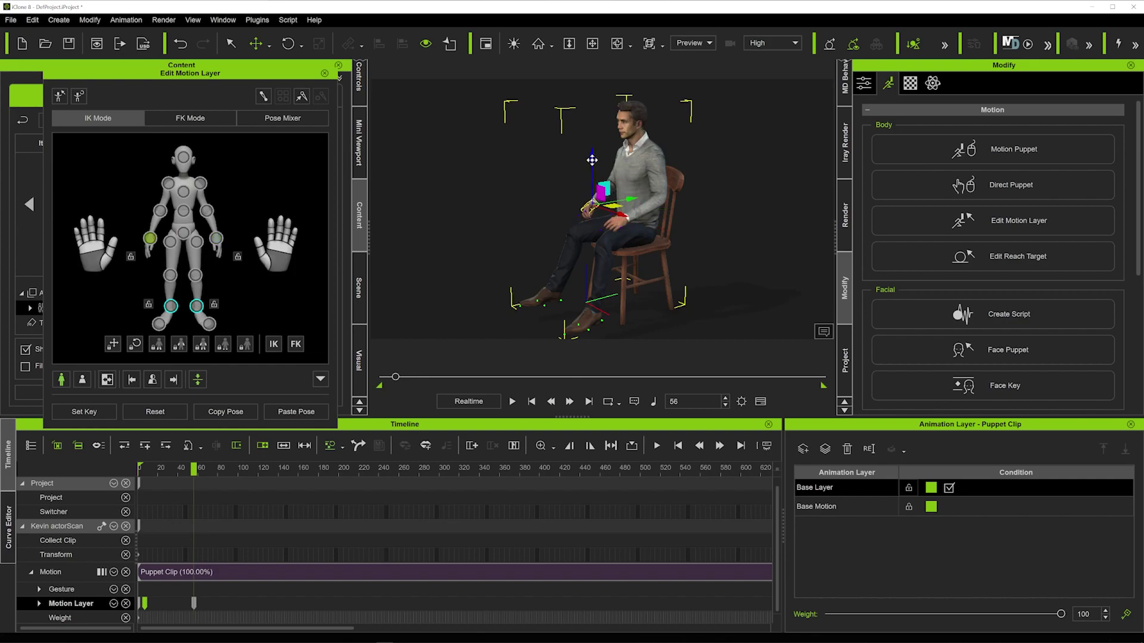
{"action": "left_click_drag", "start_coordinate": [192, 468], "coordinate": [153, 468]}
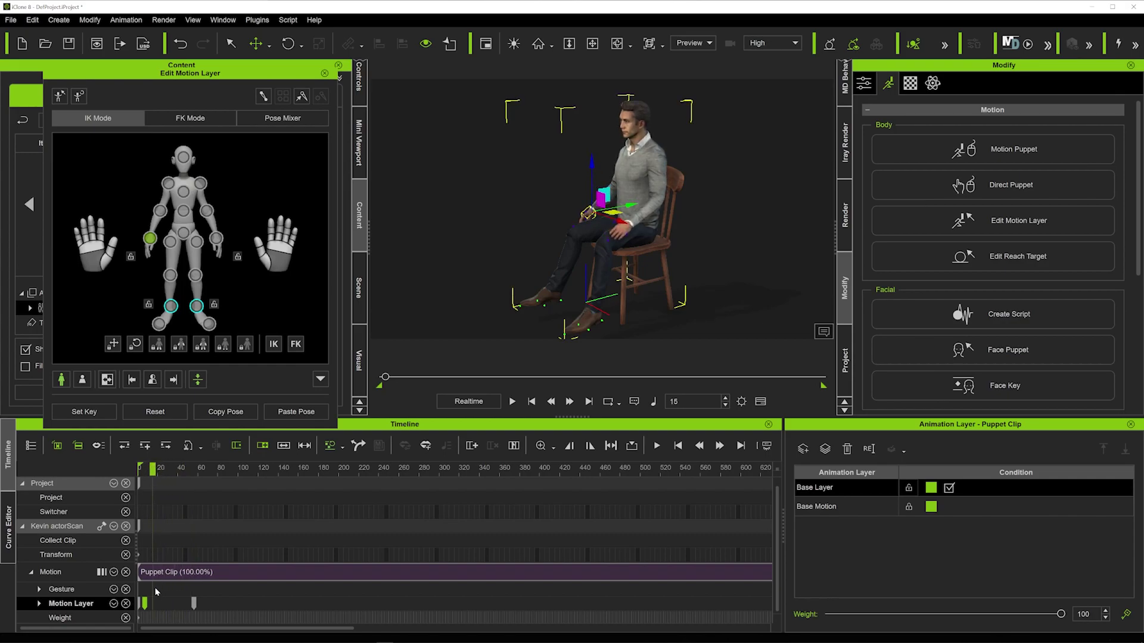
- Adjust the right hand at the frame 7 motion layer key, select the left hand, and play back the motion
{"action": "left_click", "coordinate": [144, 603]}
{"action": "left_click_drag", "start_coordinate": [590, 166], "coordinate": [628, 175]}
{"action": "left_click", "coordinate": [629, 230]}
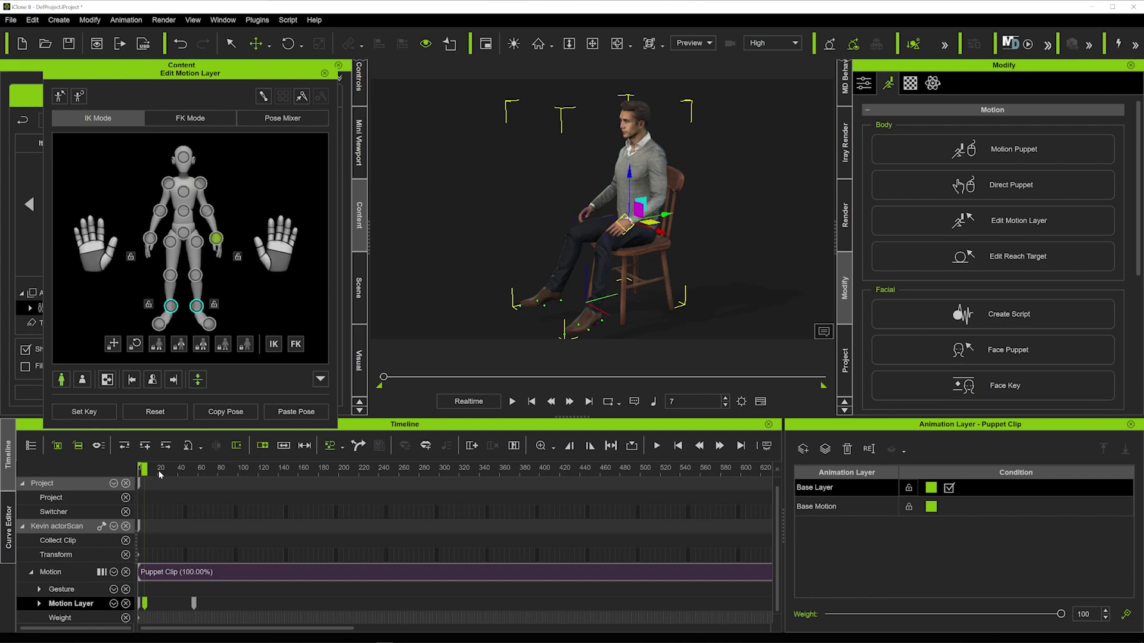
{"action": "key", "text": "space"}
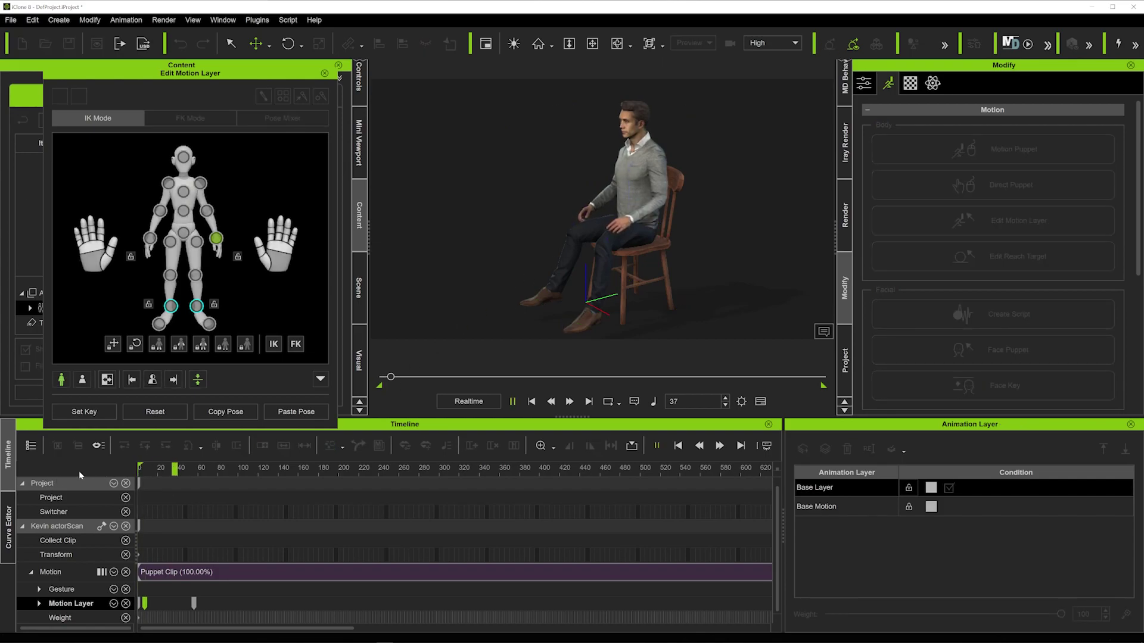
{"action": "key", "text": "space"}
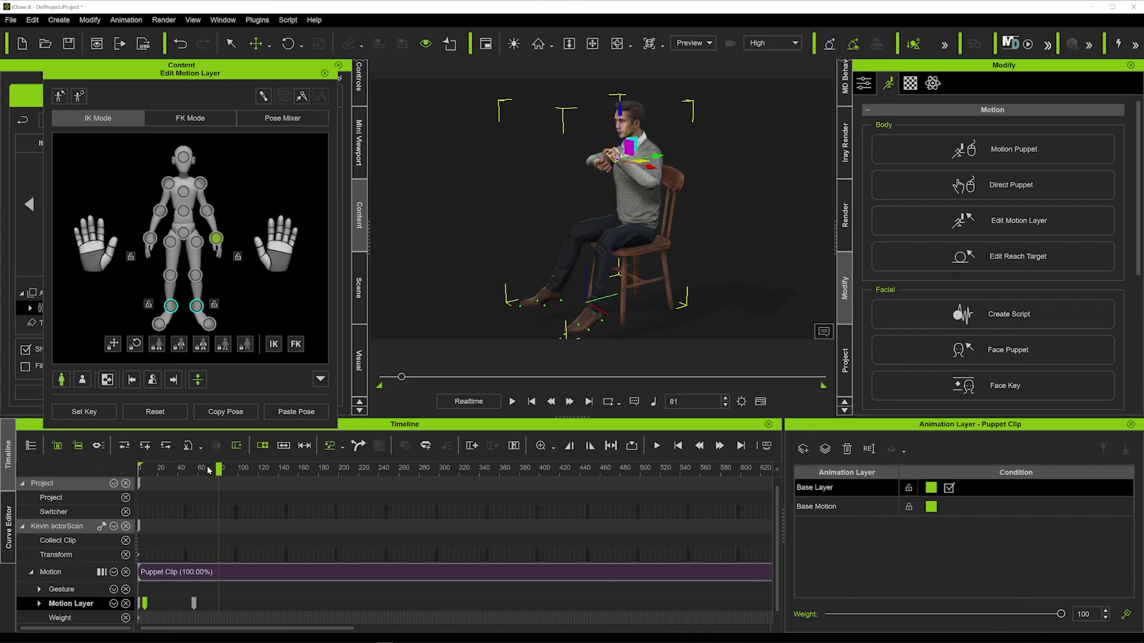
- At frame 0, raise the left hand and the right hand slightly off the thighs
{"action": "left_click", "coordinate": [200, 468]}
{"action": "left_click_drag", "start_coordinate": [199, 468], "coordinate": [132, 473]}
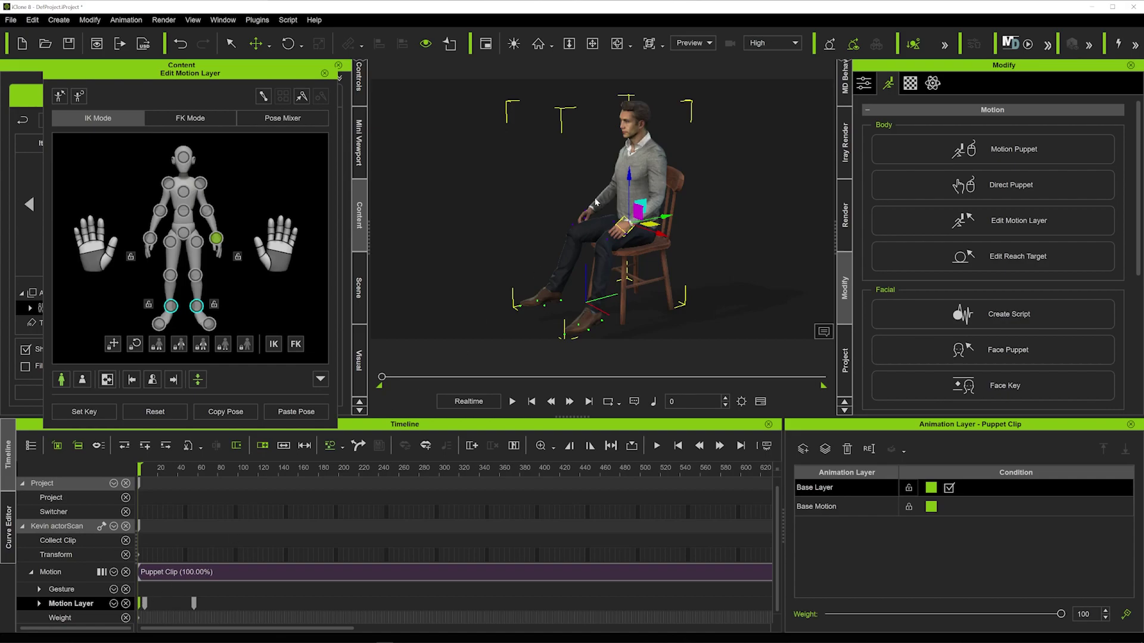
{"action": "left_click_drag", "start_coordinate": [629, 173], "coordinate": [628, 170]}
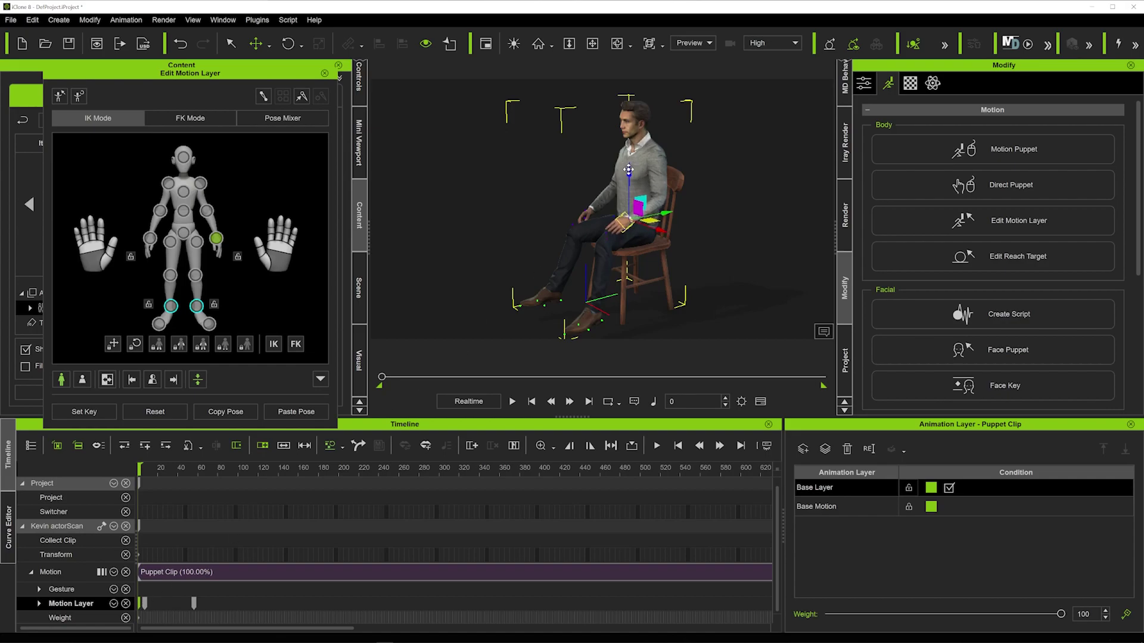
{"action": "left_click", "coordinate": [586, 213]}
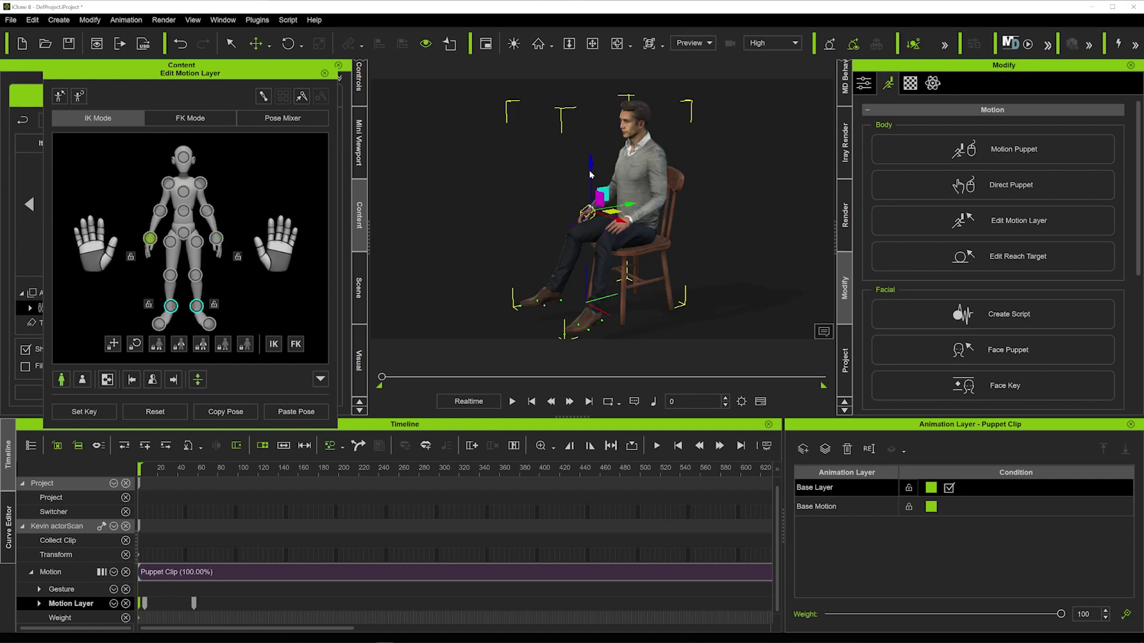
{"action": "left_click_drag", "start_coordinate": [591, 164], "coordinate": [591, 163]}
- Move the motion layer key at frame 7 to frame 14 and play back the motion
{"action": "left_click", "coordinate": [438, 377]}
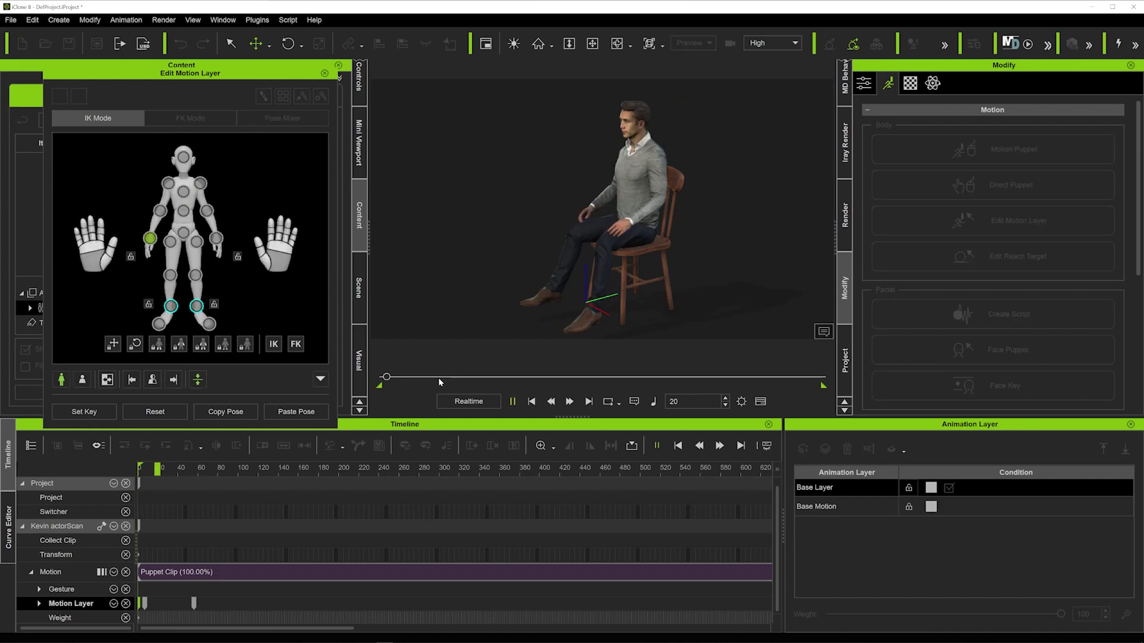
{"action": "key", "text": "space"}
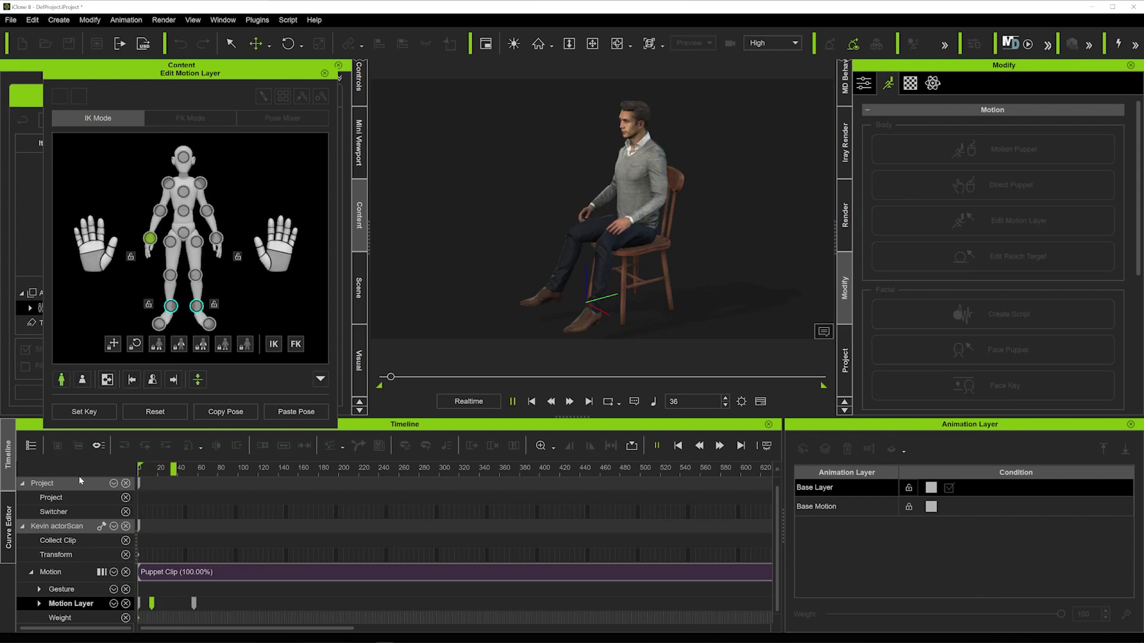
{"action": "key", "text": "space"}
- At frame 8, raise the right and left hands slightly off the thighs and play back the motion
{"action": "left_click_drag", "start_coordinate": [159, 478], "coordinate": [145, 483]}
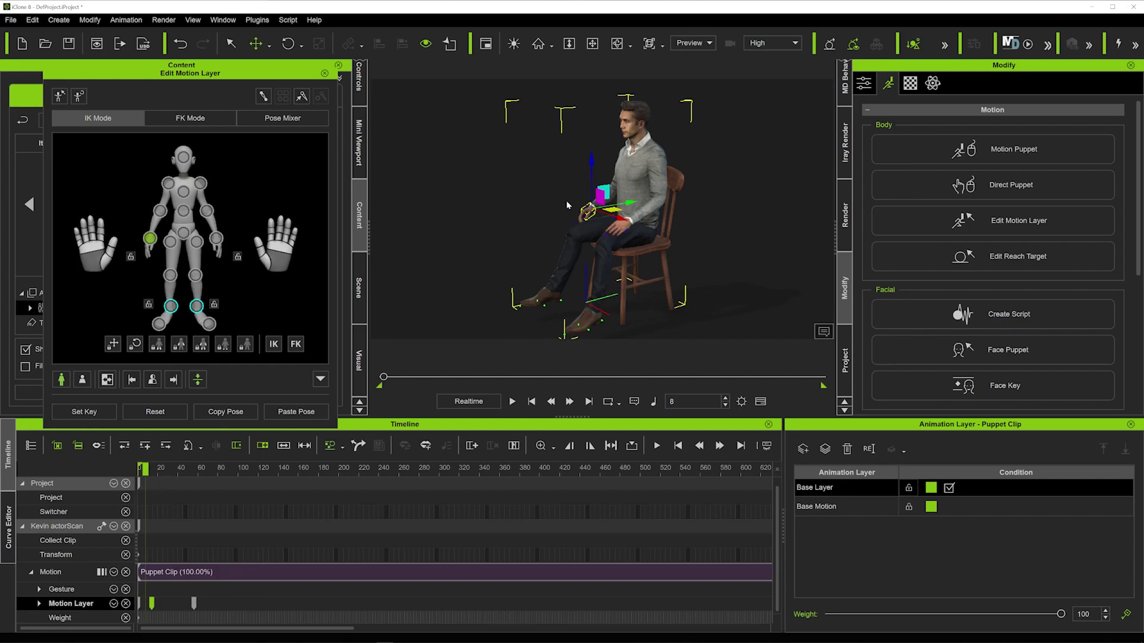
{"action": "left_click_drag", "start_coordinate": [591, 163], "coordinate": [592, 157]}
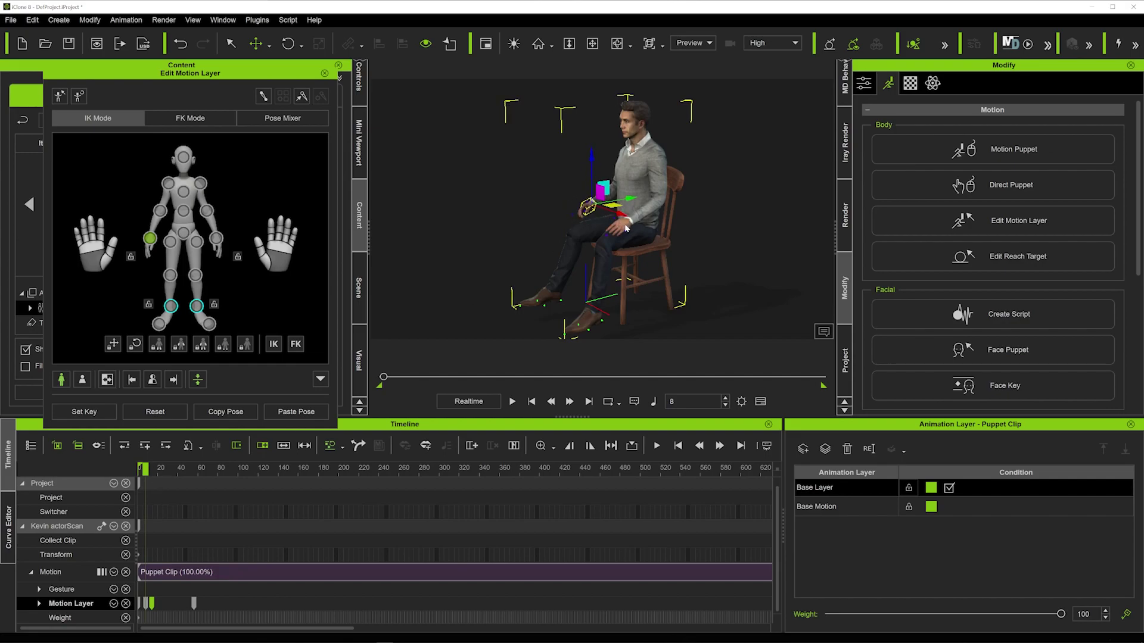
{"action": "left_click", "coordinate": [625, 227]}
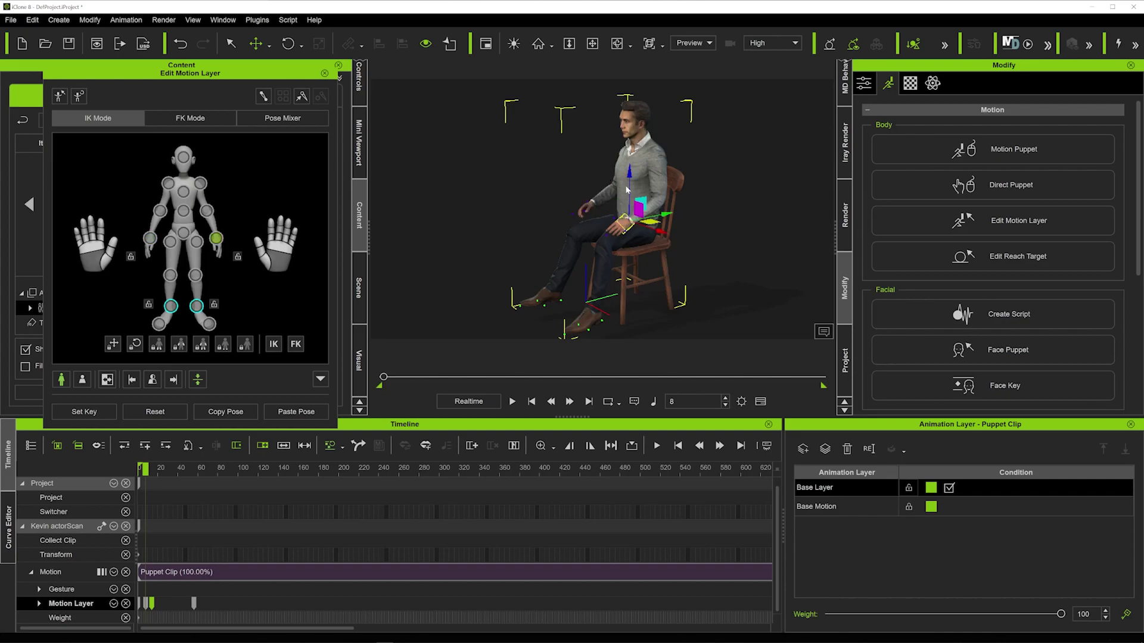
{"action": "left_click_drag", "start_coordinate": [629, 174], "coordinate": [629, 170]}
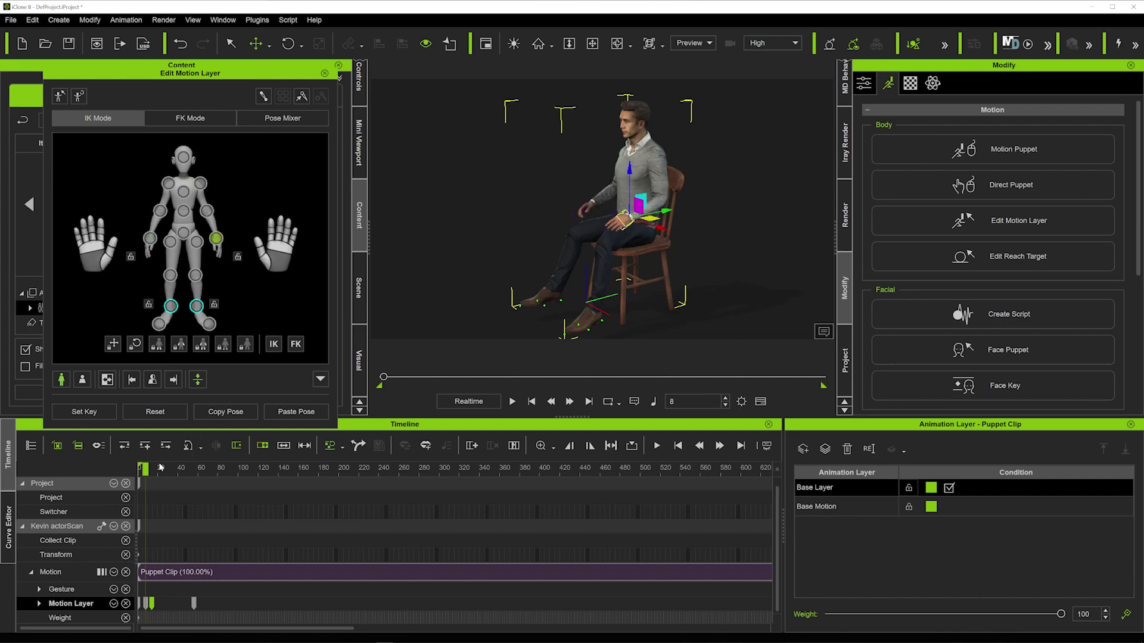
{"action": "key", "text": "space"}
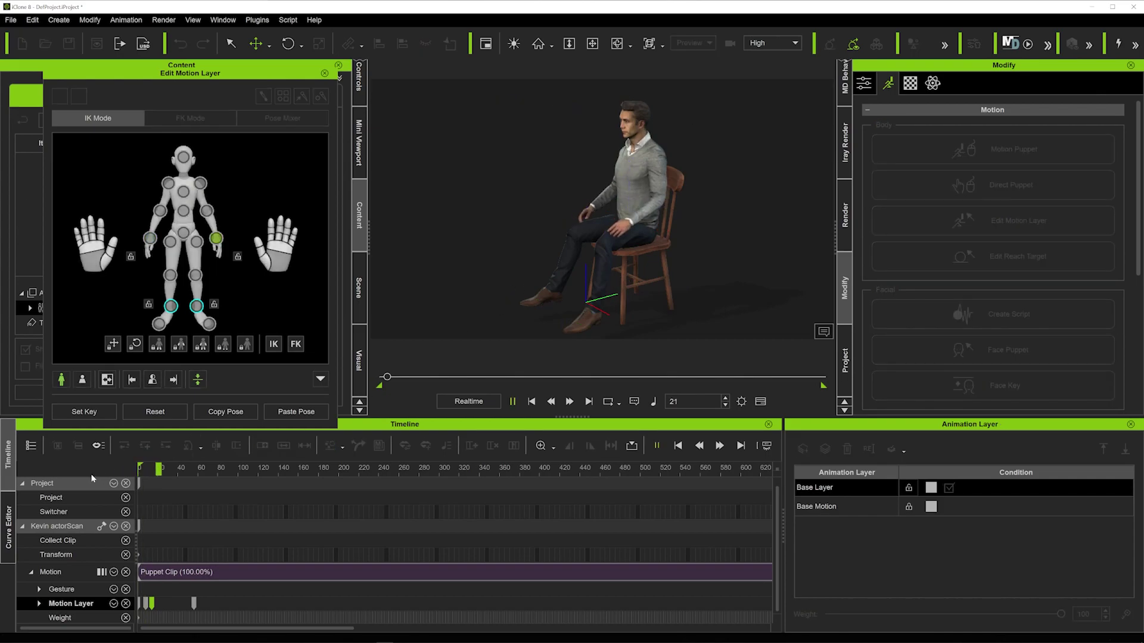
{"action": "key", "text": "space"}
- Delete the motion layer key at frame 14 and play back the motion
{"action": "left_click", "coordinate": [153, 604]}
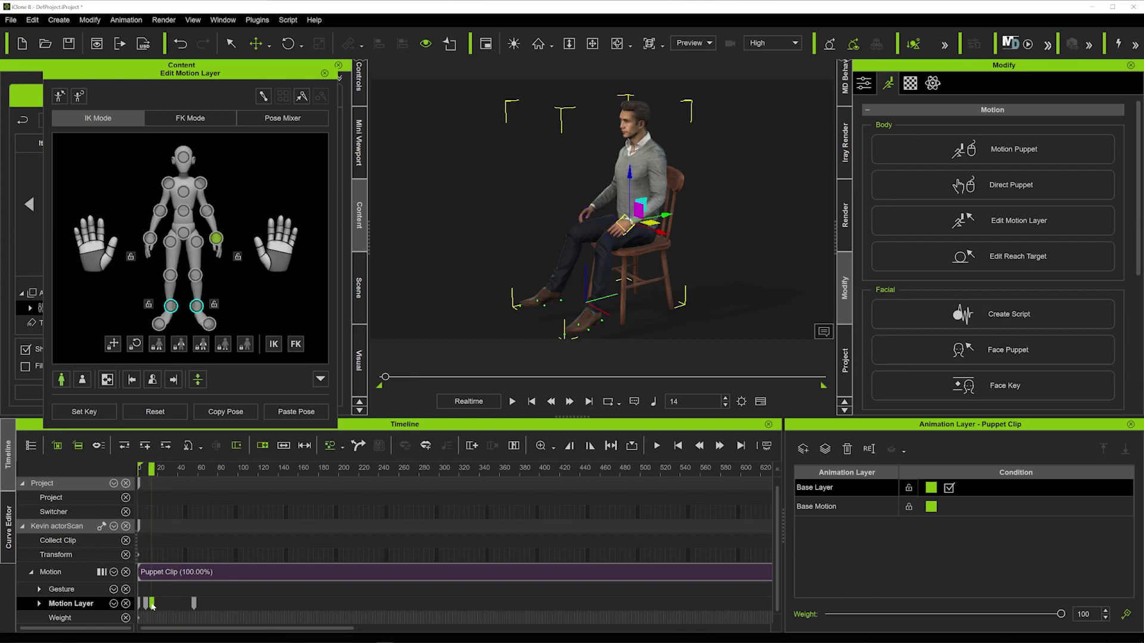
{"action": "key", "text": "Delete"}
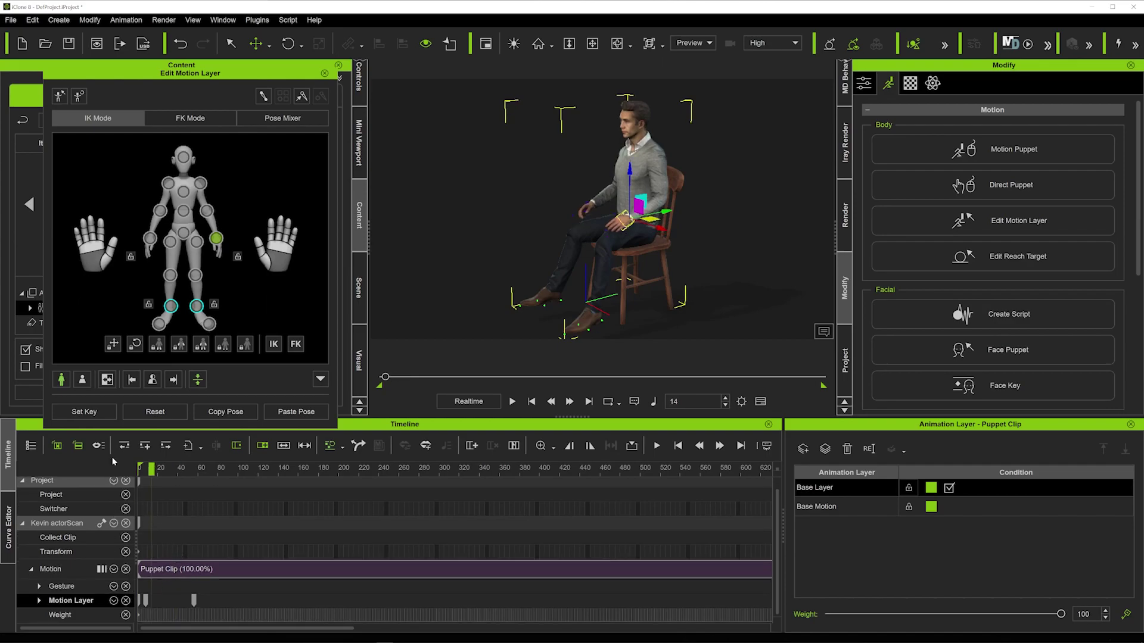
{"action": "key", "text": "space"}
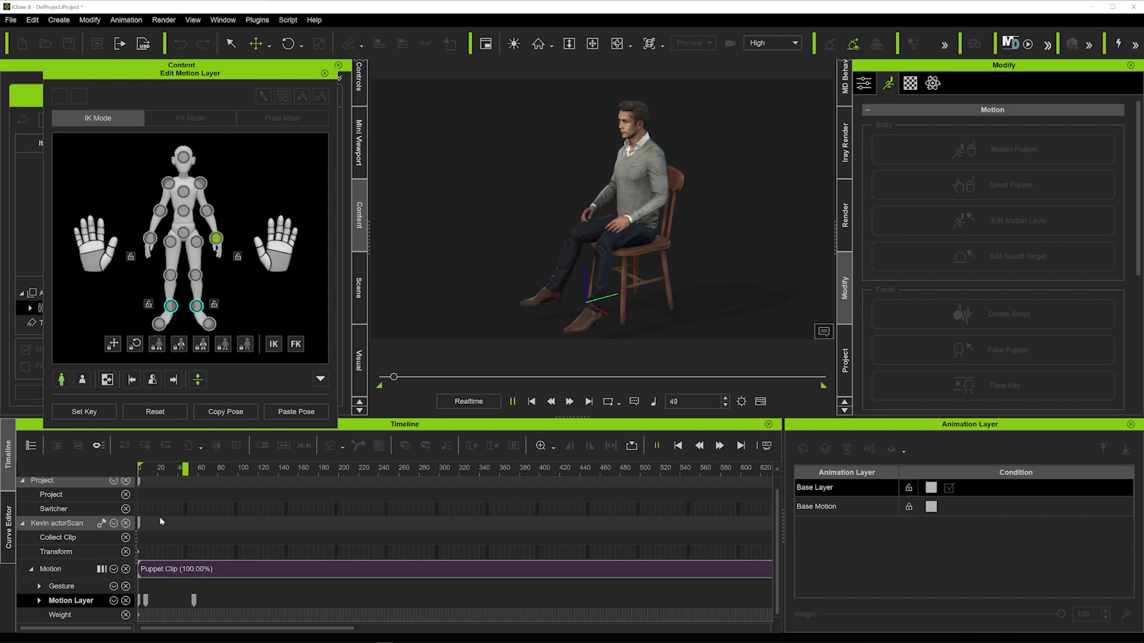
{"action": "key", "text": "space"}
- Shift the frame 8 motion layer key along the track to frame 19, checking the timing in playback
{"action": "left_click", "coordinate": [144, 602]}
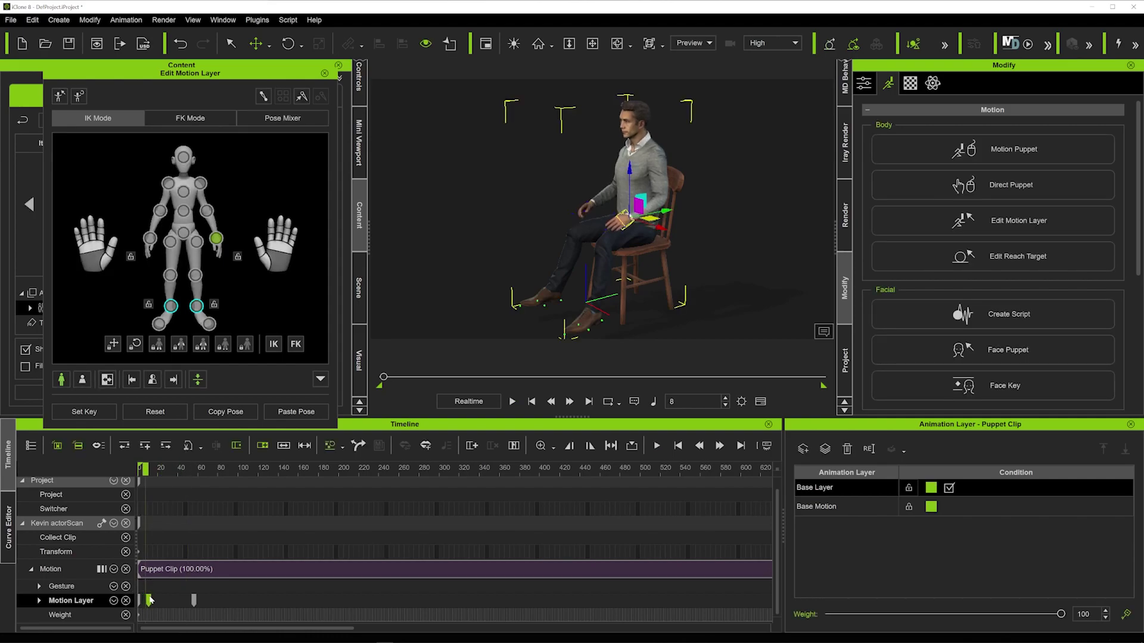
{"action": "left_click", "coordinate": [152, 600]}
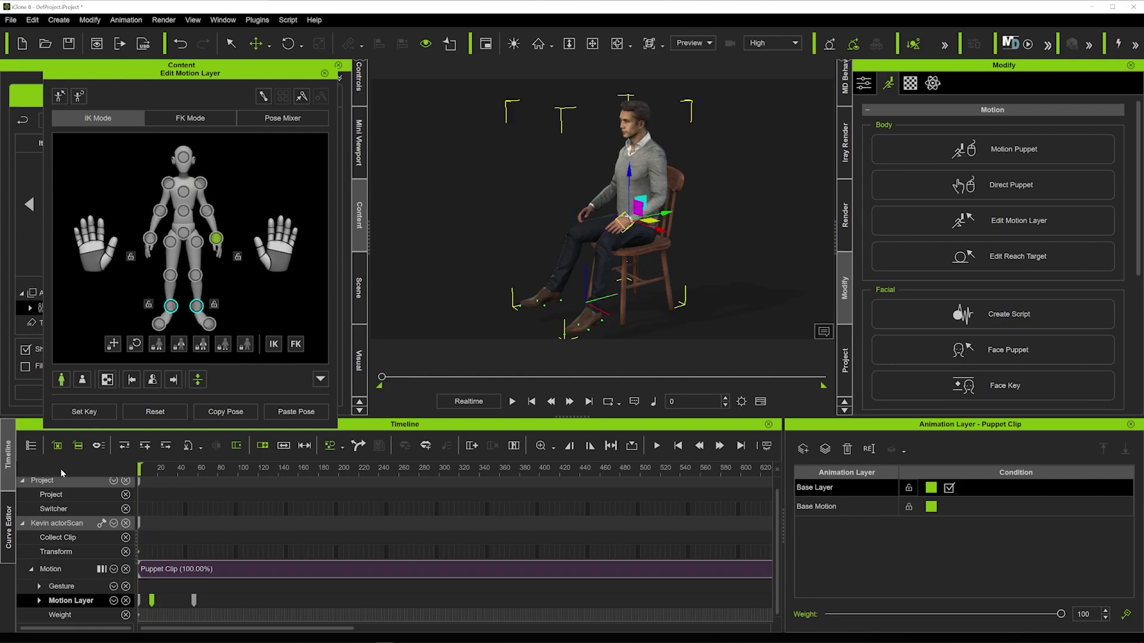
{"action": "key", "text": "space"}
{"action": "key", "text": "space"}
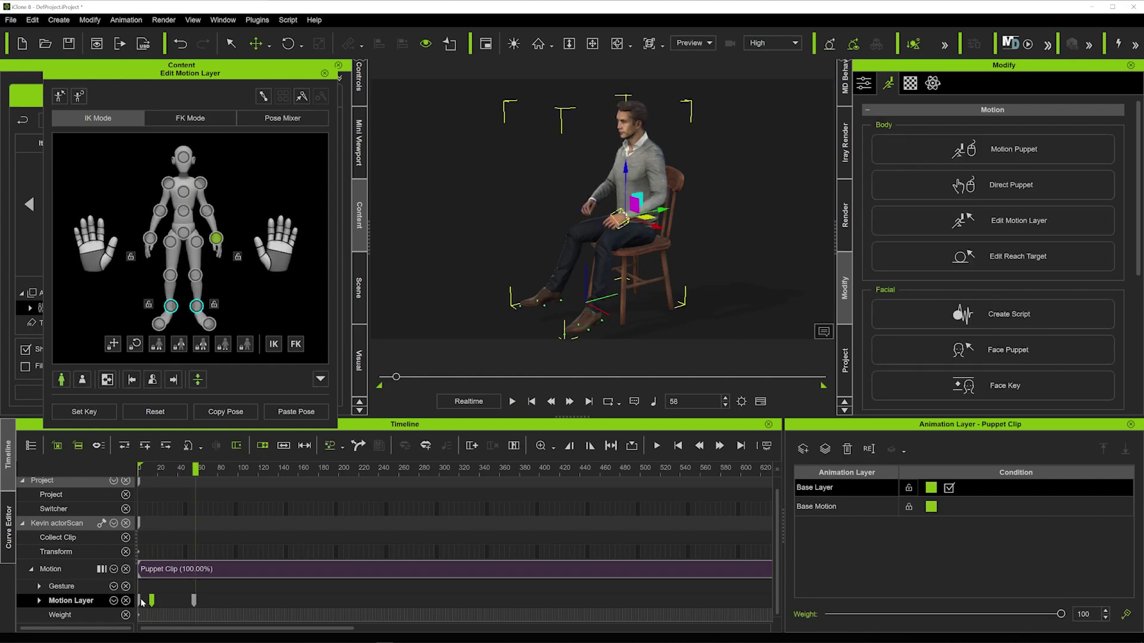
{"action": "key", "text": "space"}
{"action": "key", "text": "space"}
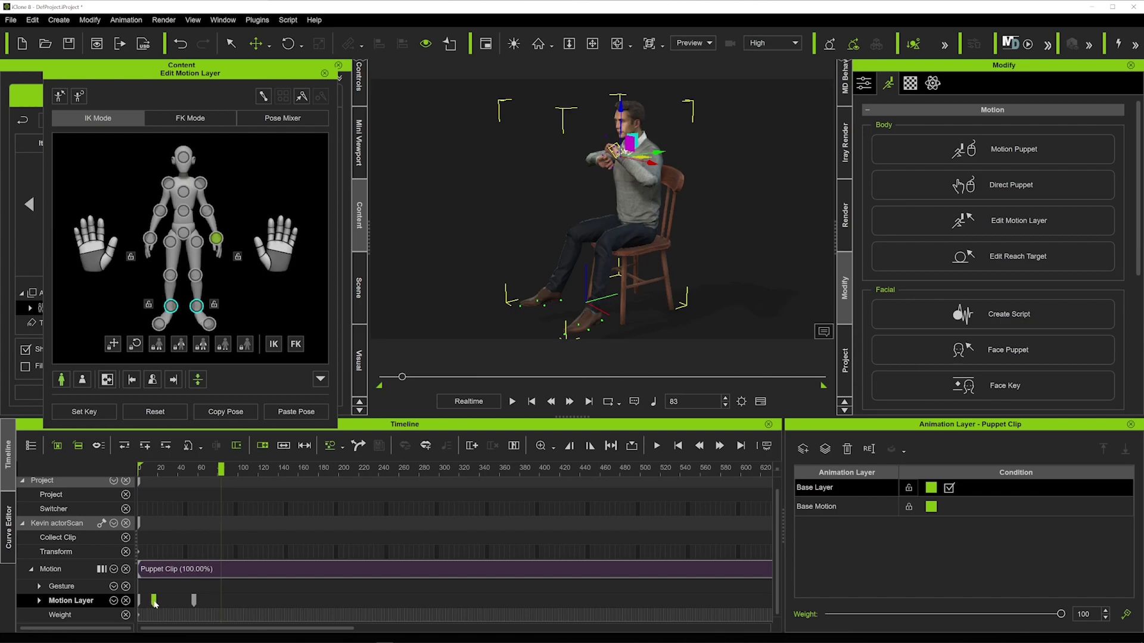
{"action": "left_click", "coordinate": [157, 602]}
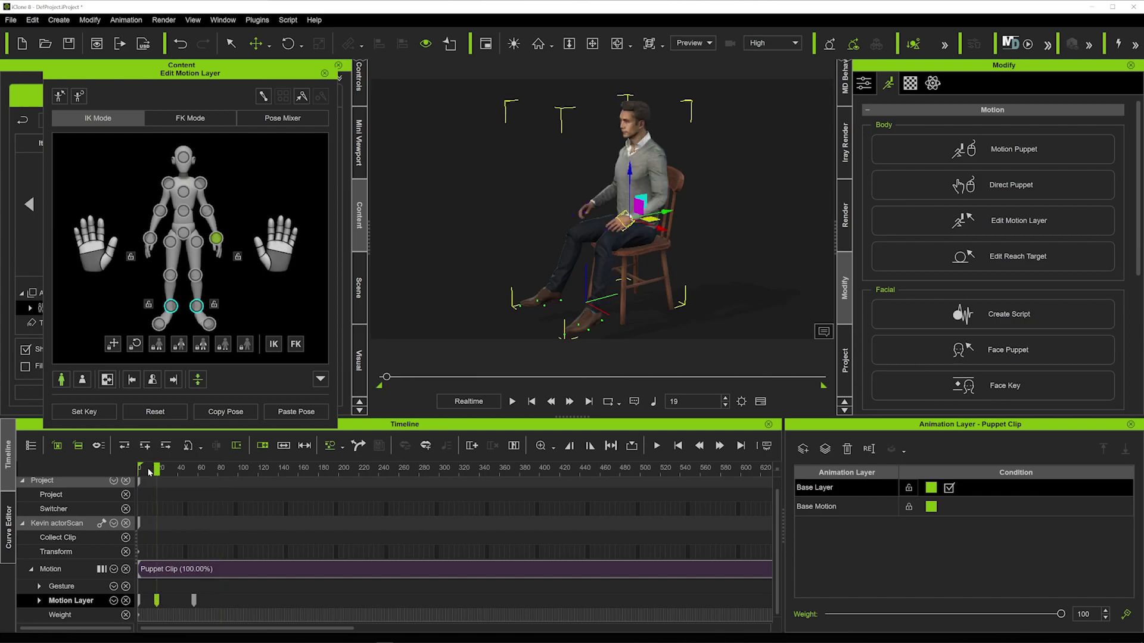
{"action": "key", "text": "space"}
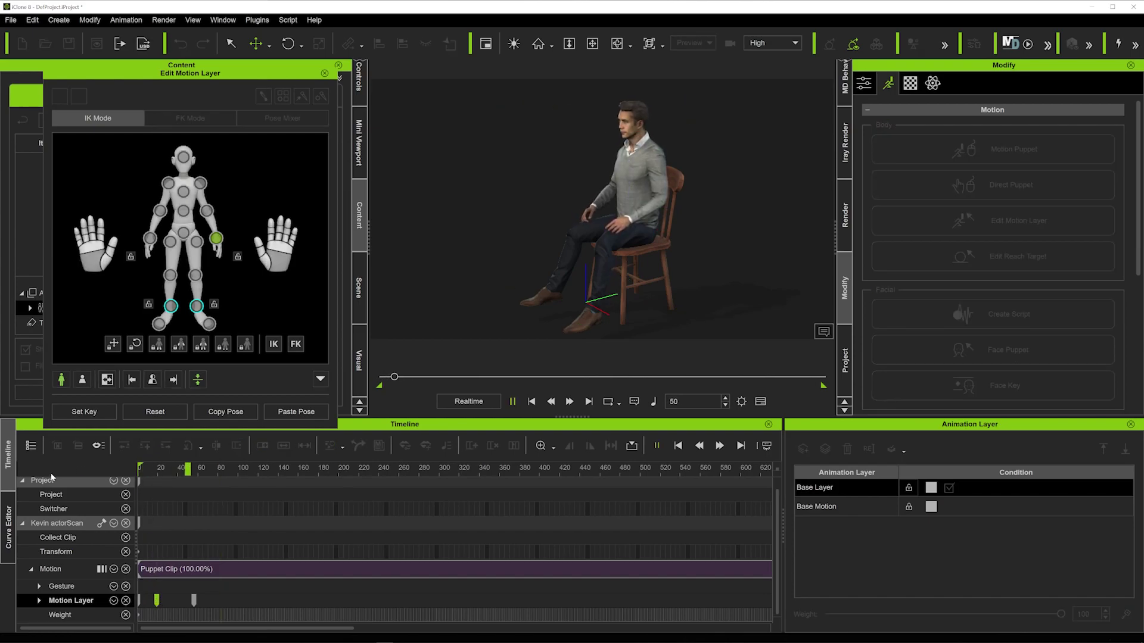
{"action": "key", "text": "space"}
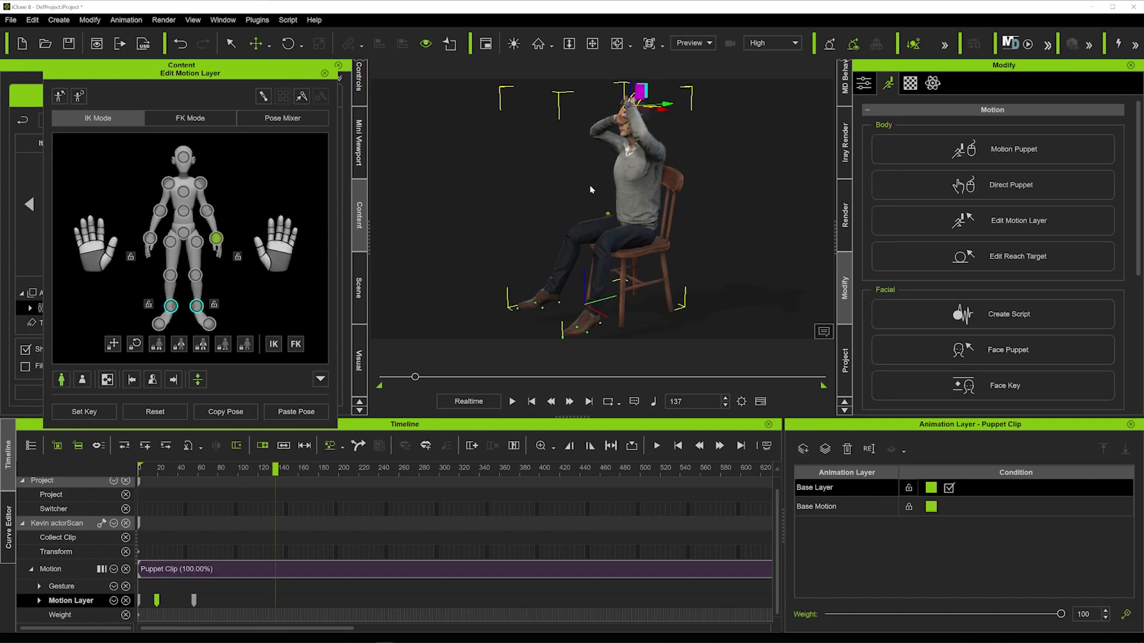
- Set a motion layer key at frame 91 to hold the current arm pose
{"action": "scroll", "coordinate": [589, 185], "scroll_direction": "up", "scroll_amount": 5}
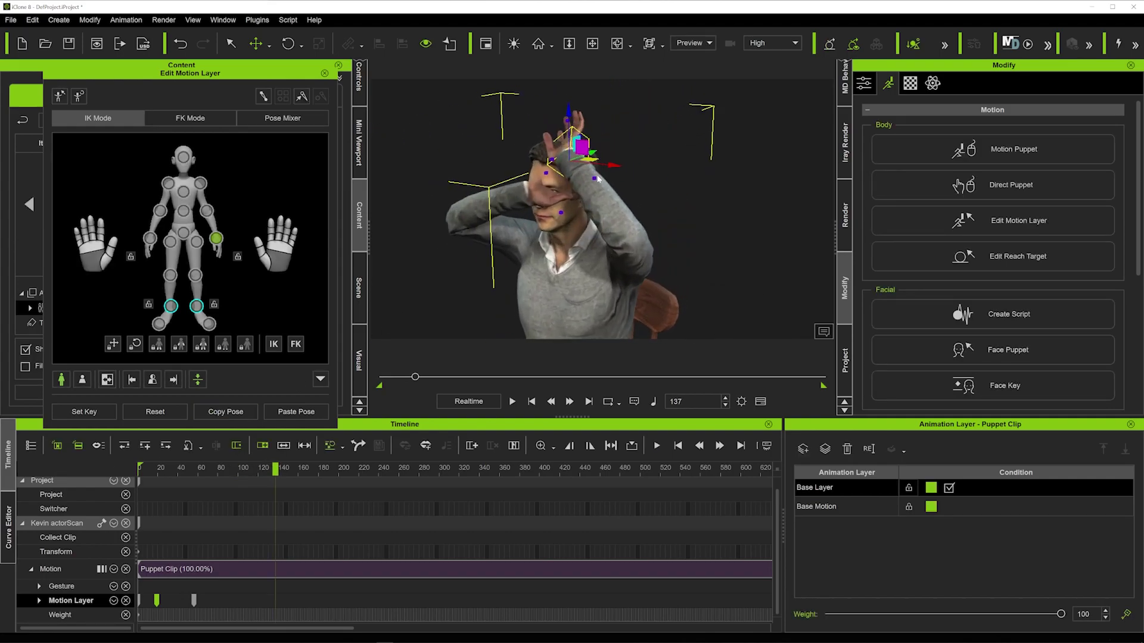
{"action": "right_click_drag", "start_coordinate": [598, 178], "coordinate": [540, 292]}
{"action": "left_click_drag", "start_coordinate": [409, 383], "coordinate": [405, 377]}
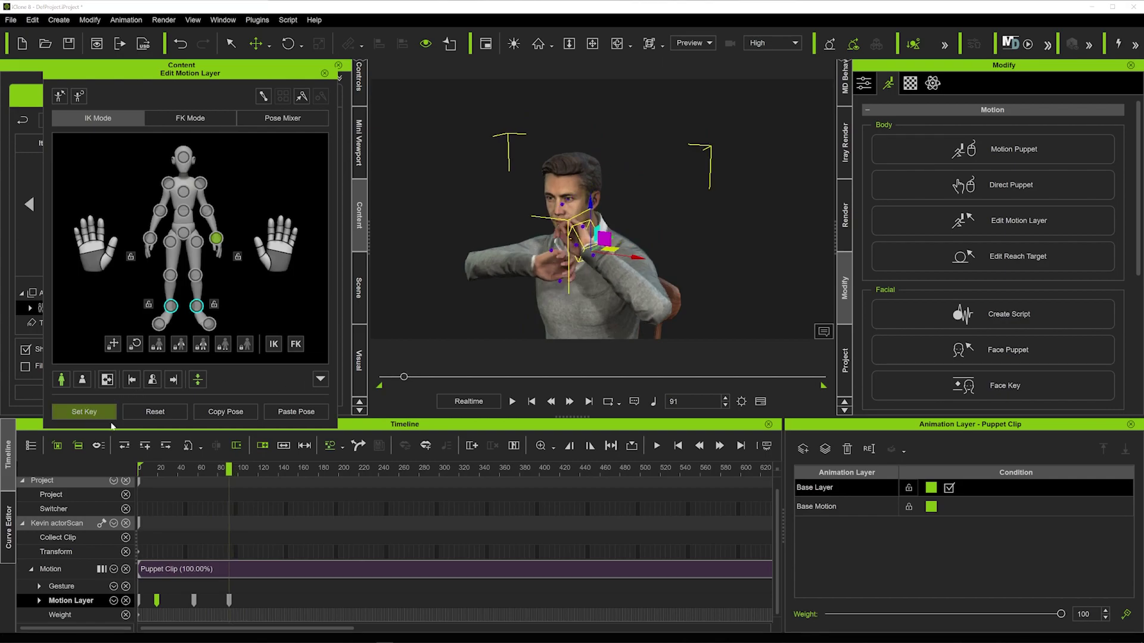
- At frame 101, move the left hand away from the face and the right hand, checking from several angles and in playback
{"action": "left_click_drag", "start_coordinate": [229, 468], "coordinate": [240, 468]}
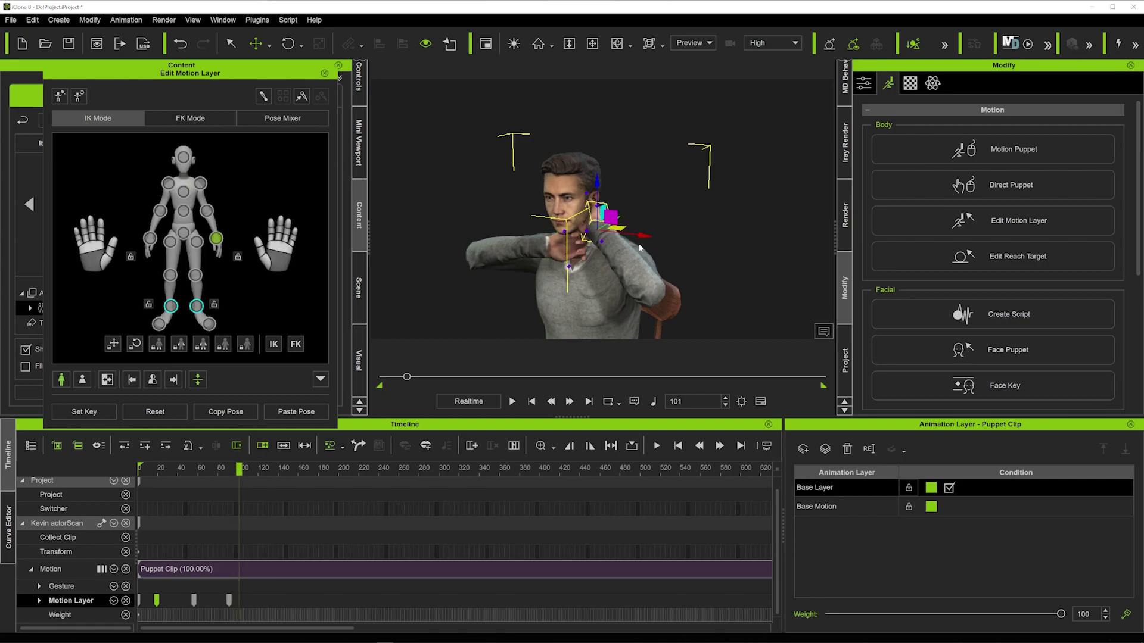
{"action": "right_click_drag", "start_coordinate": [631, 240], "coordinate": [649, 228]}
{"action": "left_click_drag", "start_coordinate": [671, 222], "coordinate": [644, 224]}
{"action": "right_click_drag", "start_coordinate": [643, 224], "coordinate": [545, 256]}
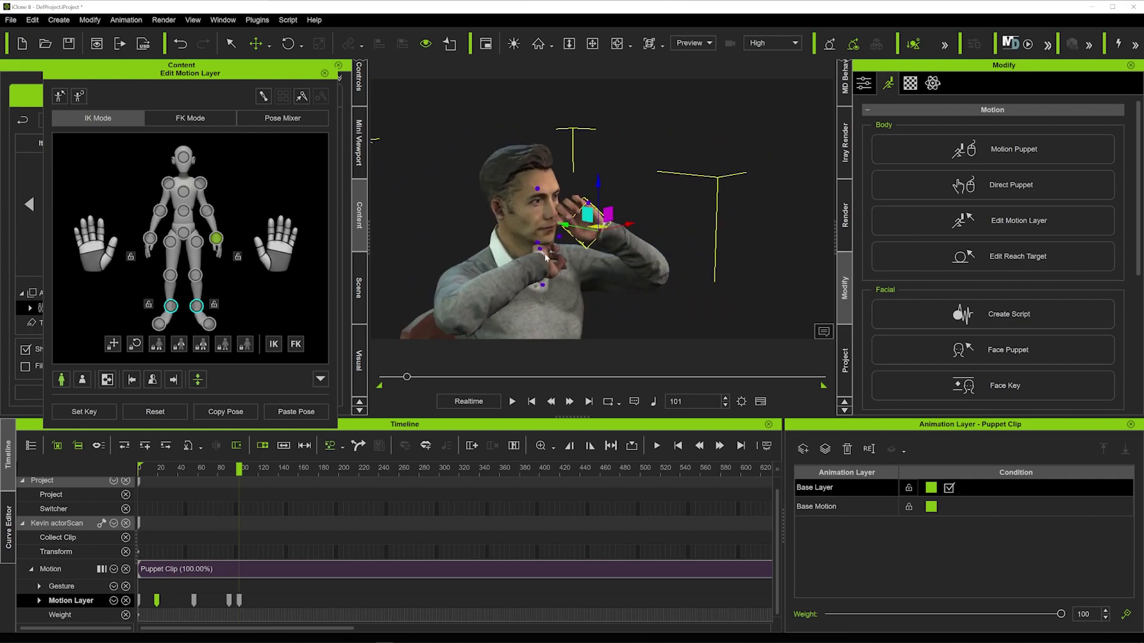
{"action": "mouse_move", "coordinate": [542, 265]}
{"action": "left_mouse_down"}
{"action": "mouse_move", "coordinate": [476, 305]}
{"action": "mouse_move", "coordinate": [525, 260]}
{"action": "left_mouse_up"}
{"action": "right_click_drag", "start_coordinate": [525, 260], "coordinate": [565, 269]}
{"action": "left_click_drag", "start_coordinate": [571, 266], "coordinate": [645, 269]}
{"action": "right_click_drag", "start_coordinate": [646, 268], "coordinate": [672, 214]}
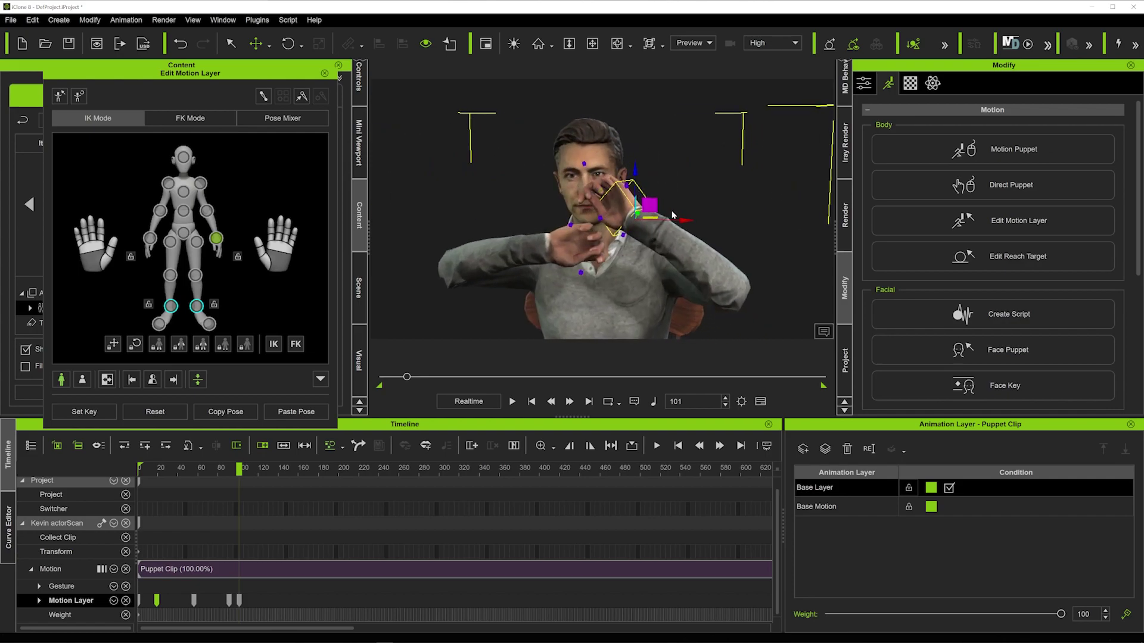
{"action": "left_click_drag", "start_coordinate": [680, 221], "coordinate": [682, 221]}
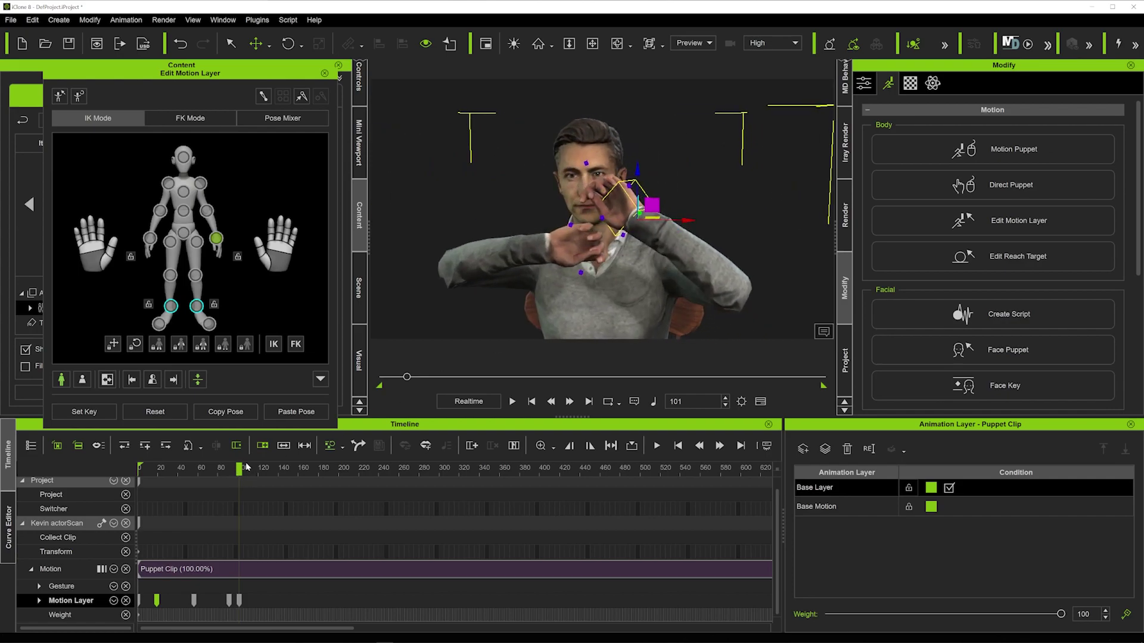
{"action": "key", "text": "space"}
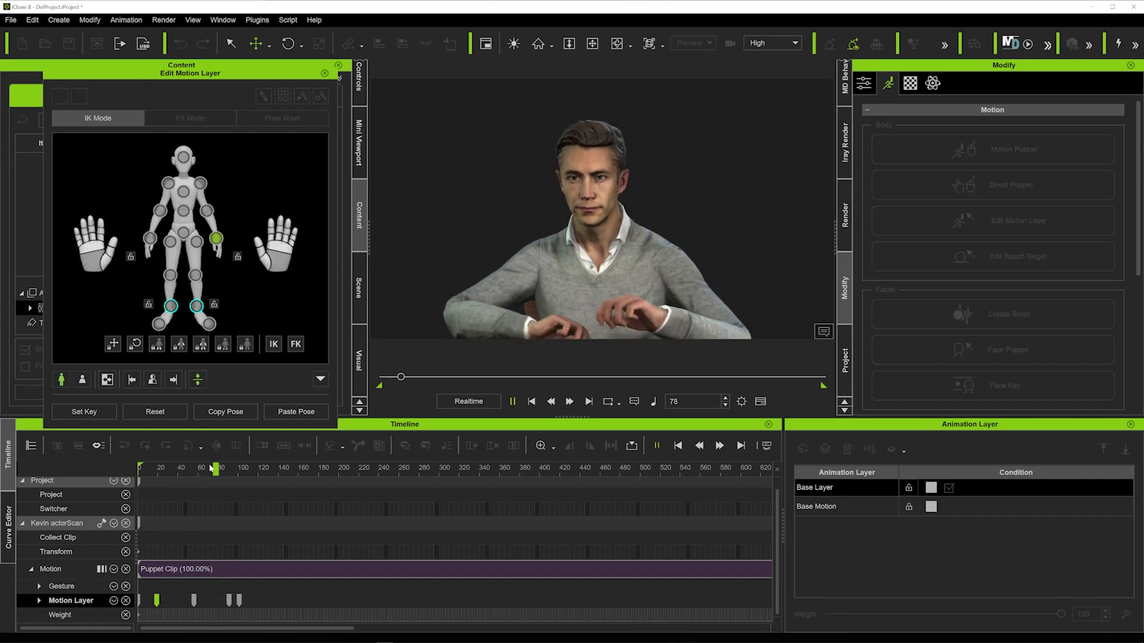
{"action": "key", "text": "space"}
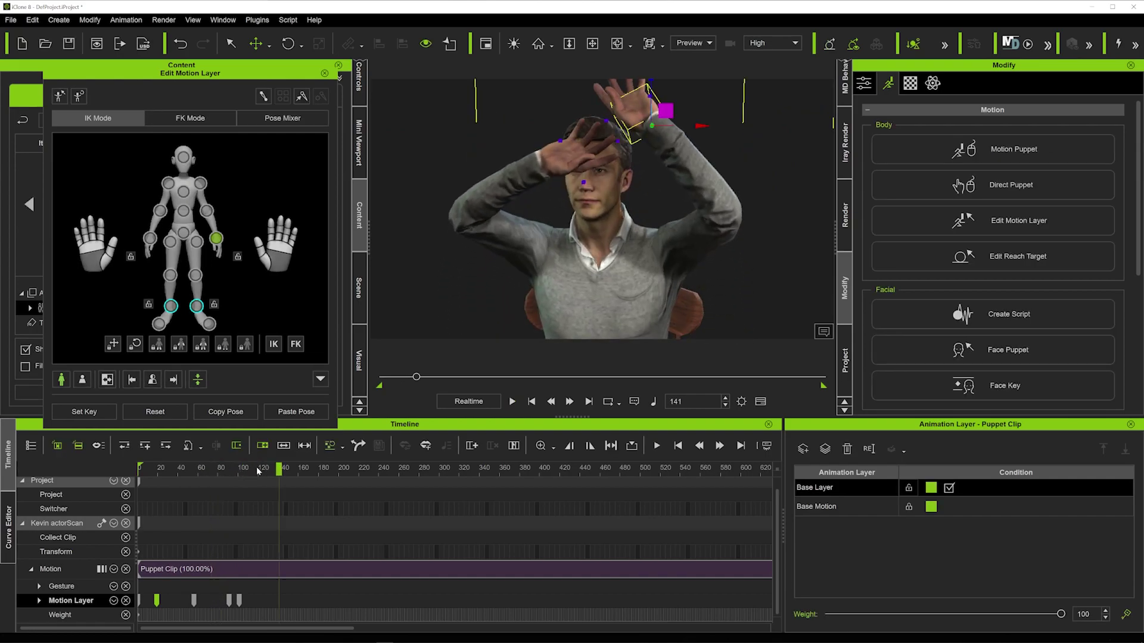
- At frame 118, move the left hand forward away from the face, check the right hand's clearance, and play back the motion
{"action": "left_click_drag", "start_coordinate": [283, 471], "coordinate": [257, 467]}
{"action": "scroll", "coordinate": [351, 476], "scroll_direction": "up", "scroll_amount": 2}
{"action": "right_click_drag", "start_coordinate": [572, 250], "coordinate": [647, 229]}
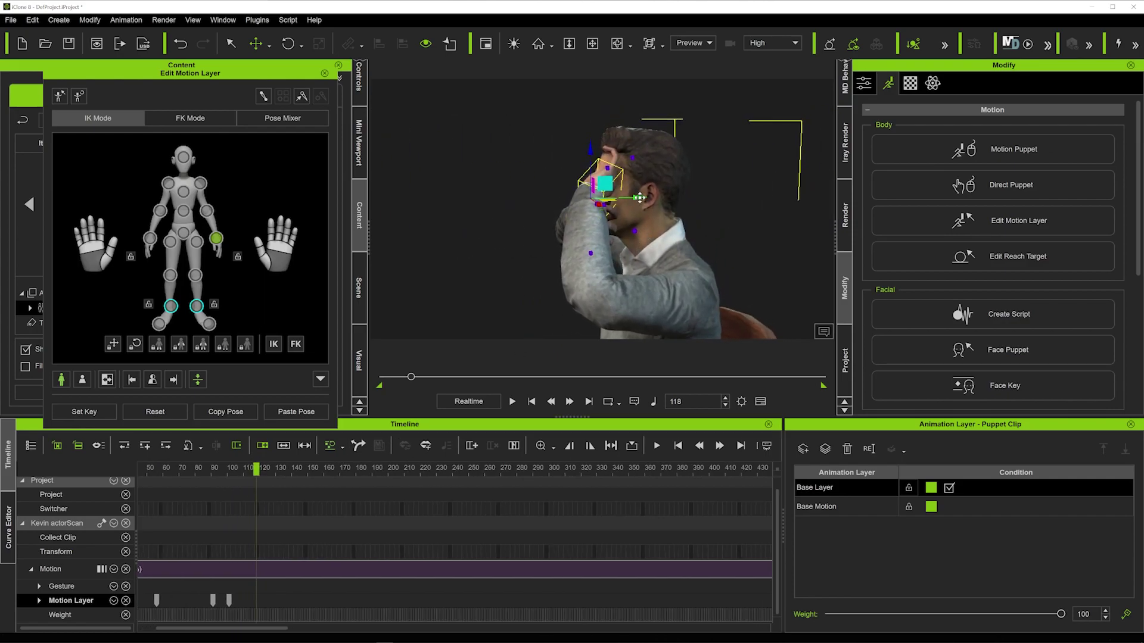
{"action": "left_click_drag", "start_coordinate": [639, 196], "coordinate": [628, 197]}
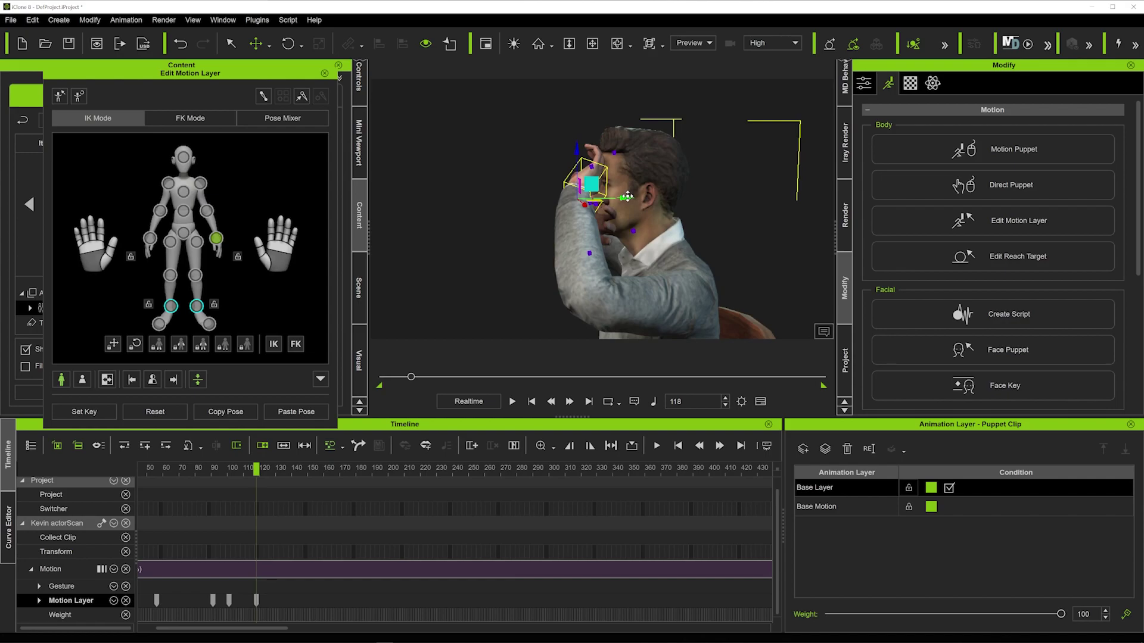
{"action": "right_click_drag", "start_coordinate": [627, 197], "coordinate": [518, 239]}
{"action": "left_click", "coordinate": [553, 218]}
{"action": "left_click", "coordinate": [505, 212]}
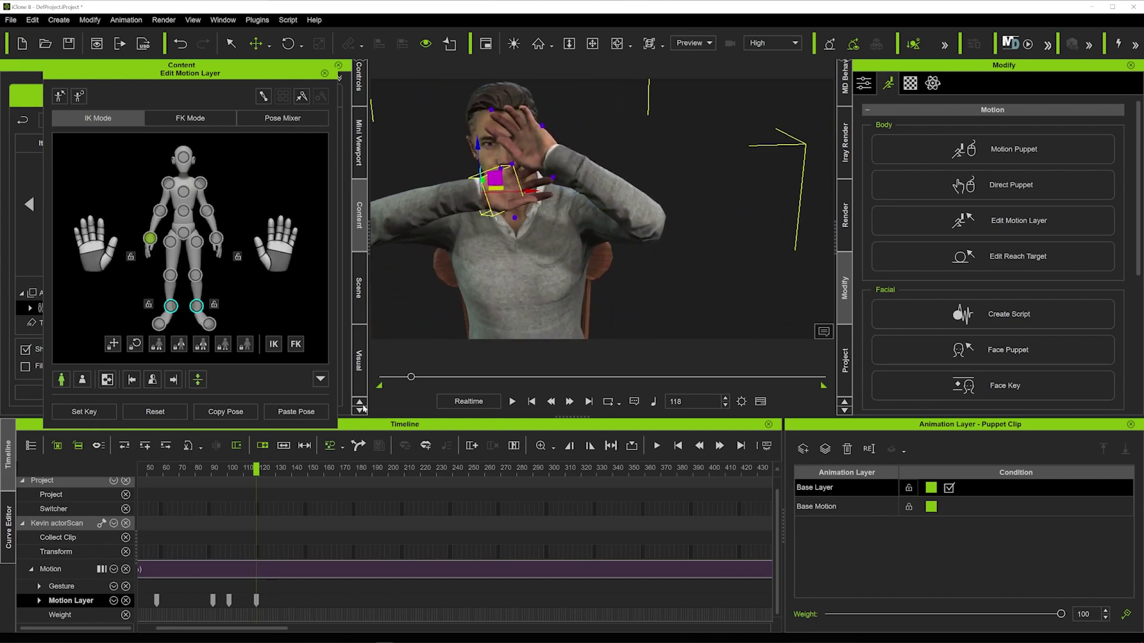
{"action": "left_click", "coordinate": [212, 469]}
{"action": "key", "text": "space"}
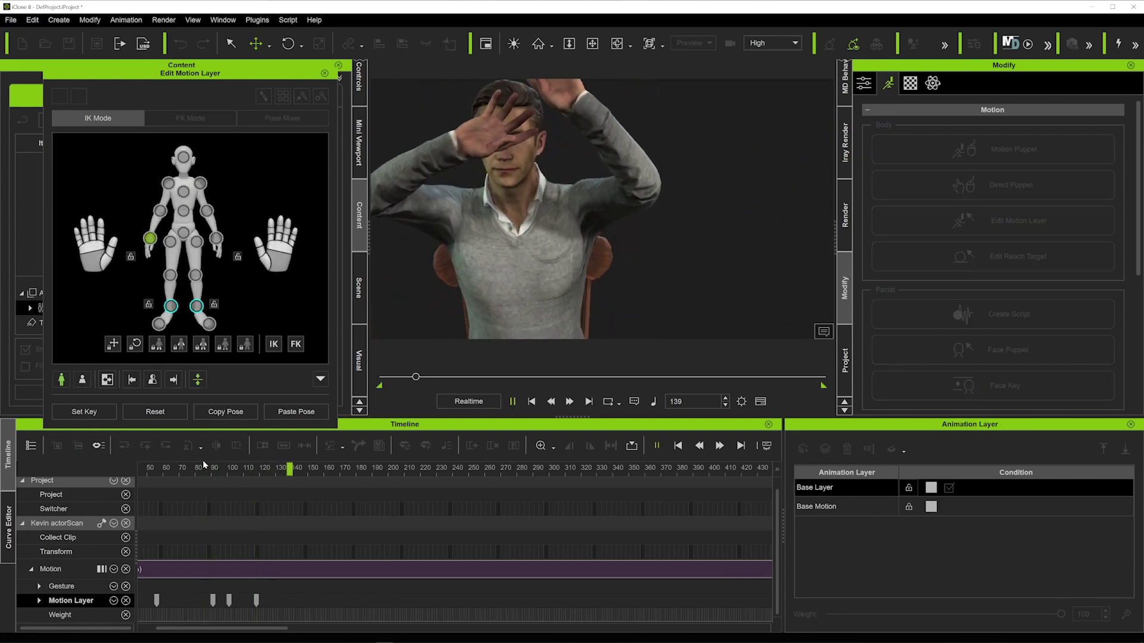
- Review the corrected gestures in playback, close up and with the full seated character in view, and return to the first frame
{"action": "key", "text": "space"}
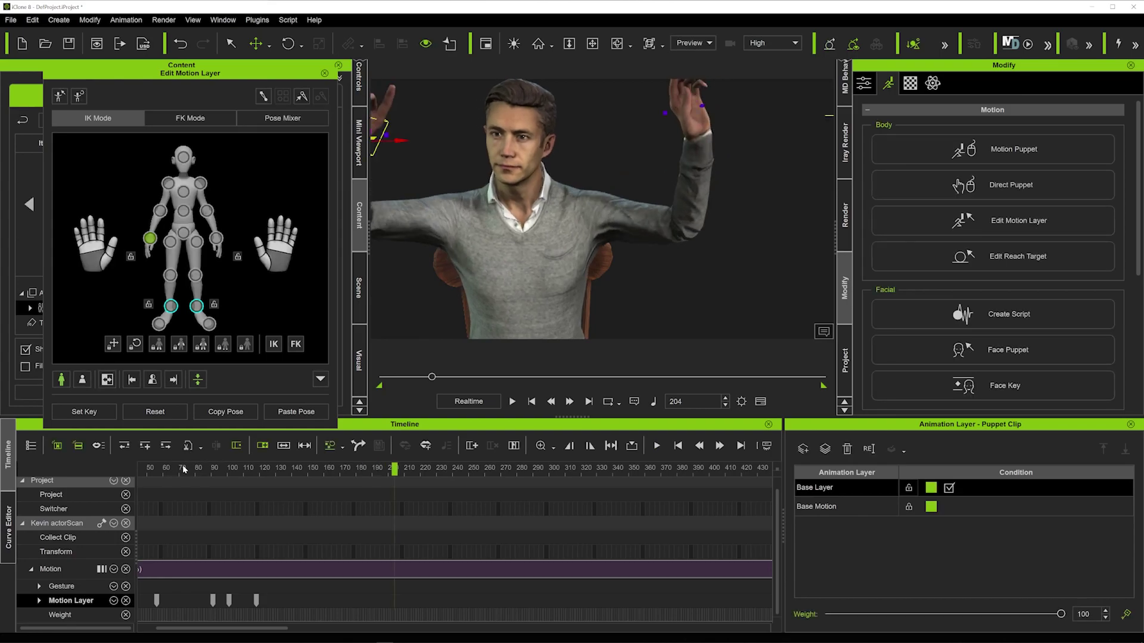
{"action": "right_click_drag", "start_coordinate": [481, 277], "coordinate": [549, 295]}
{"action": "key", "text": "space"}
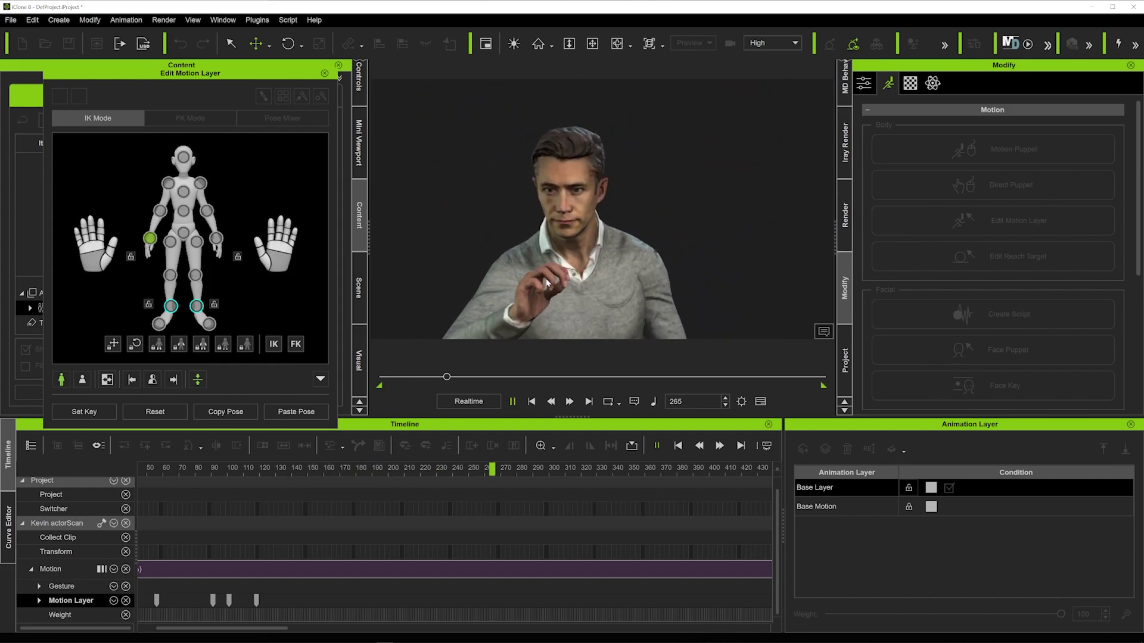
{"action": "key", "text": "space"}
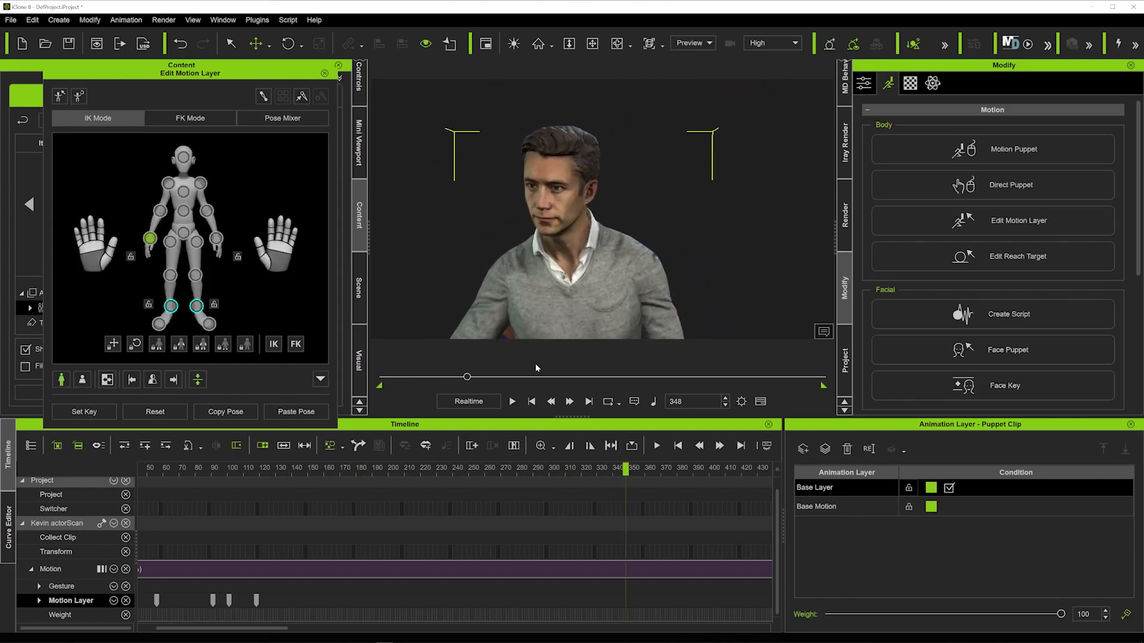
{"action": "key", "text": "z"}
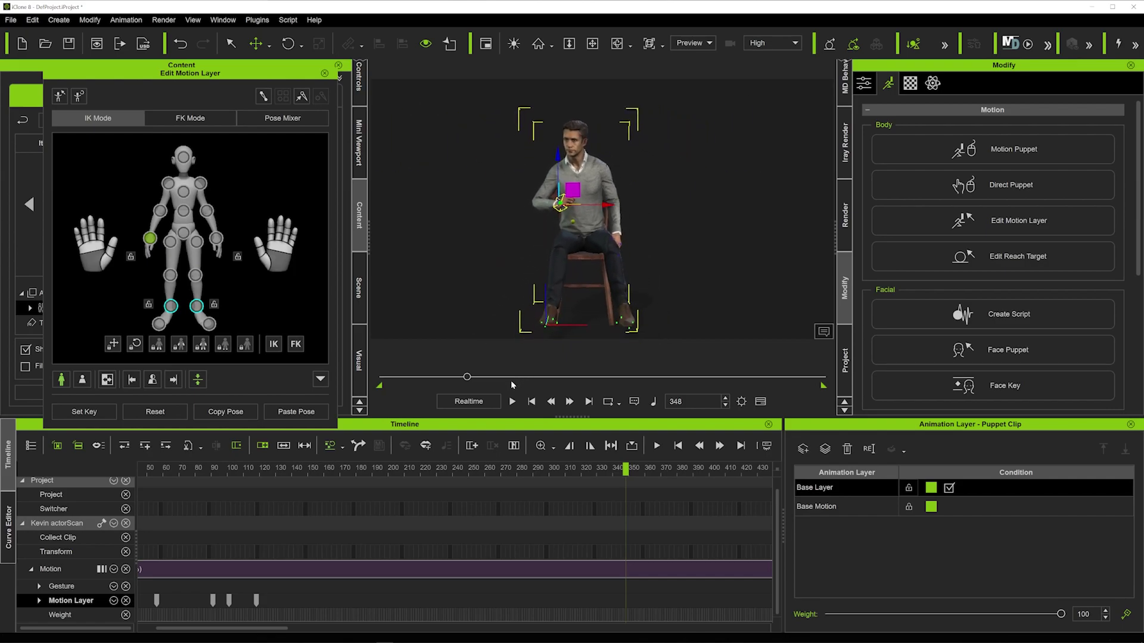
{"action": "left_click", "coordinate": [530, 402]}
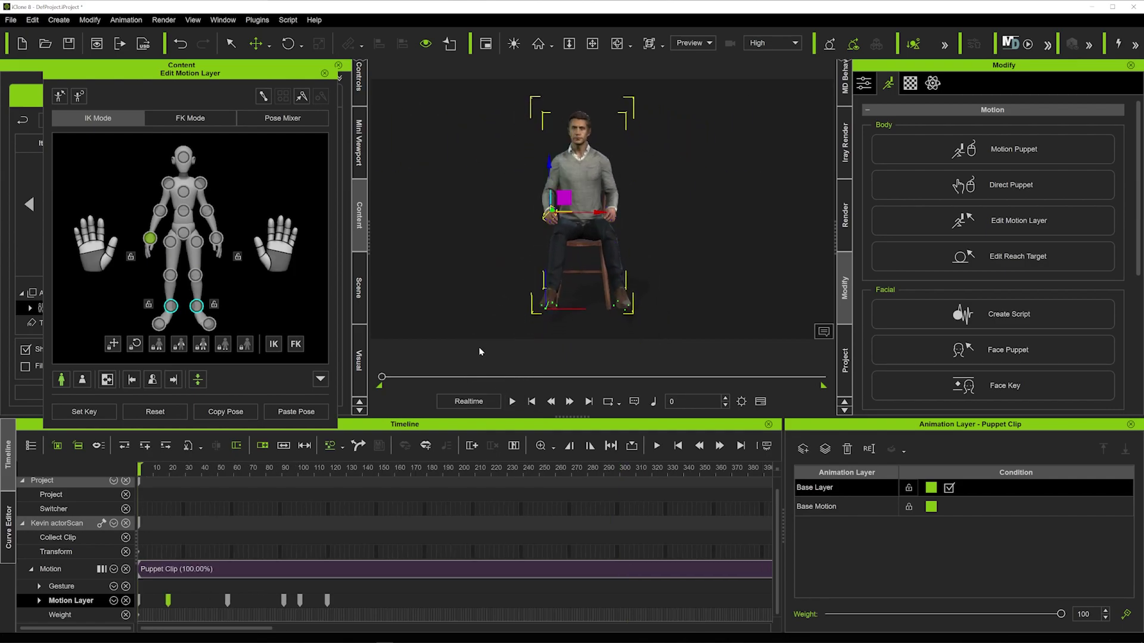
{"action": "key", "text": "space"}
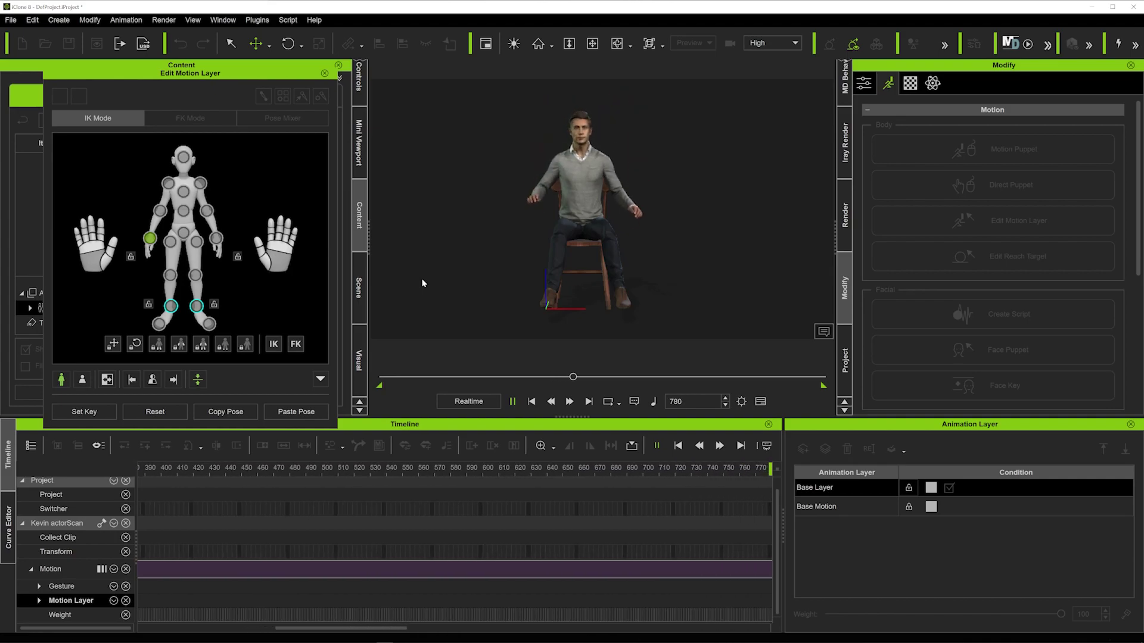
{"action": "left_click", "coordinate": [532, 400]}
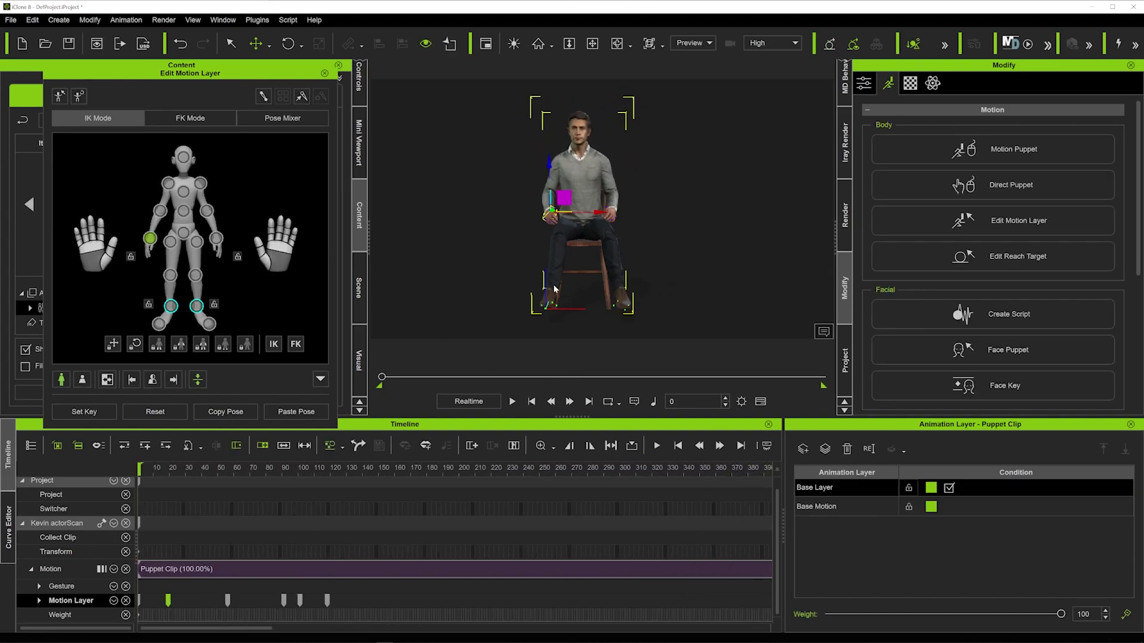
- Close the motion layer editor and open the Digital Soul expression pack in the animation content library
{"action": "scroll", "coordinate": [553, 162], "scroll_direction": "up", "scroll_amount": 10}
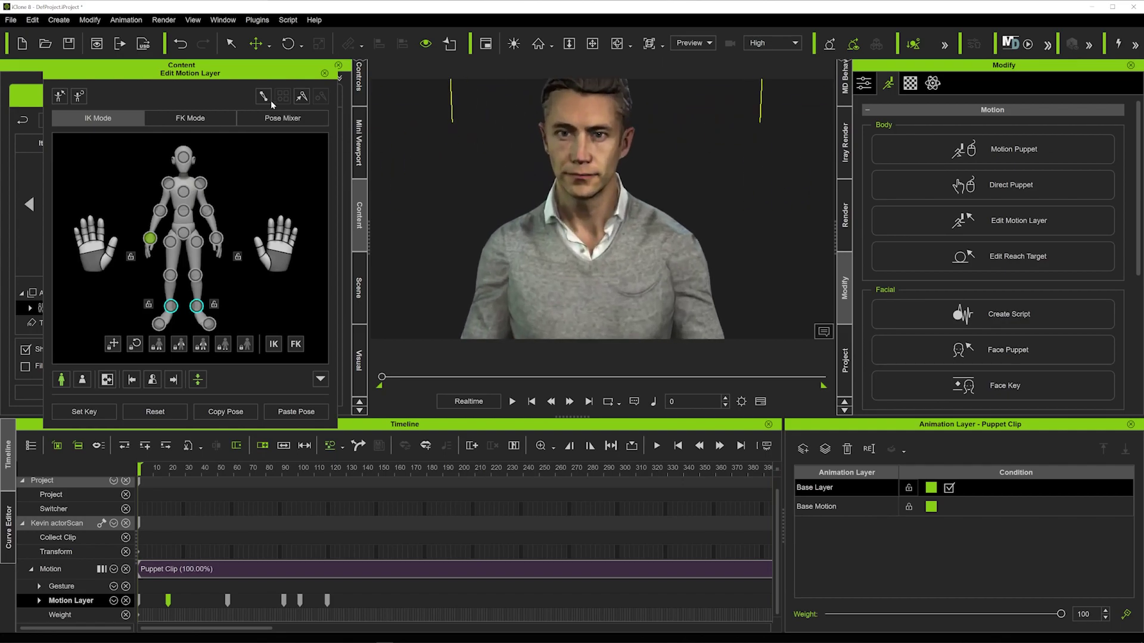
{"action": "left_click", "coordinate": [324, 73]}
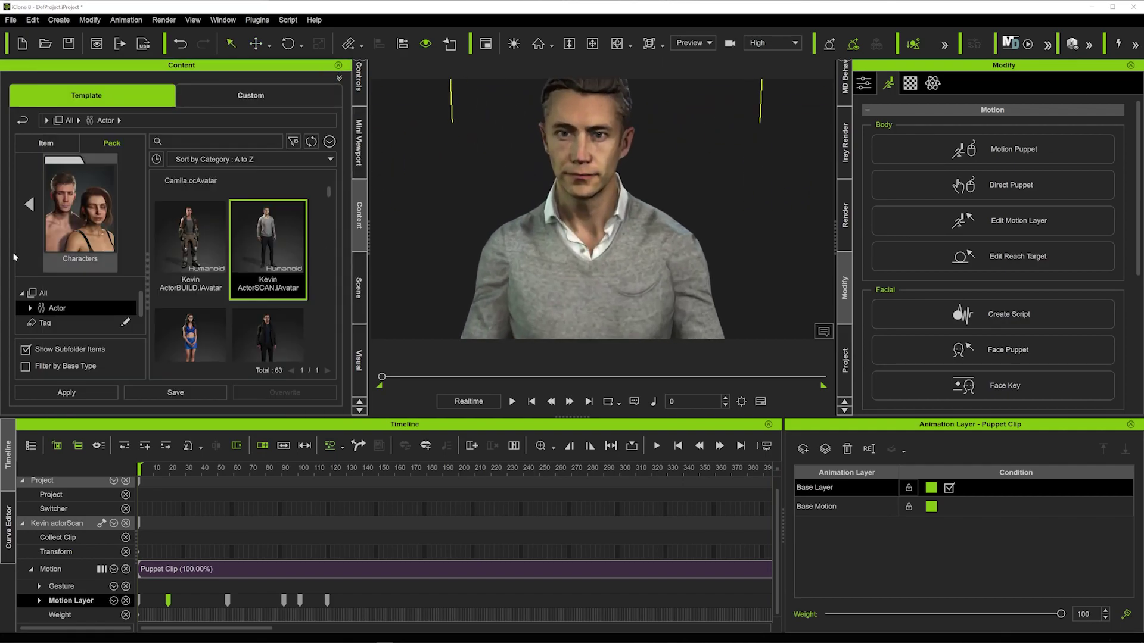
{"action": "left_click", "coordinate": [29, 204]}
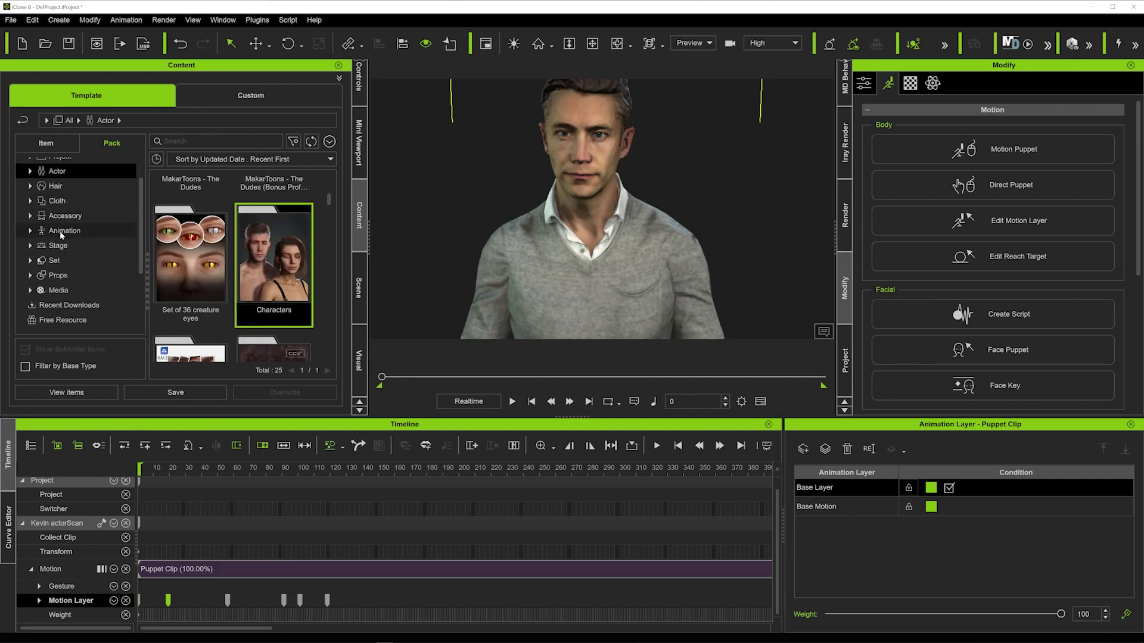
{"action": "left_click", "coordinate": [59, 231]}
{"action": "scroll", "coordinate": [89, 294], "scroll_direction": "down", "scroll_amount": 1}
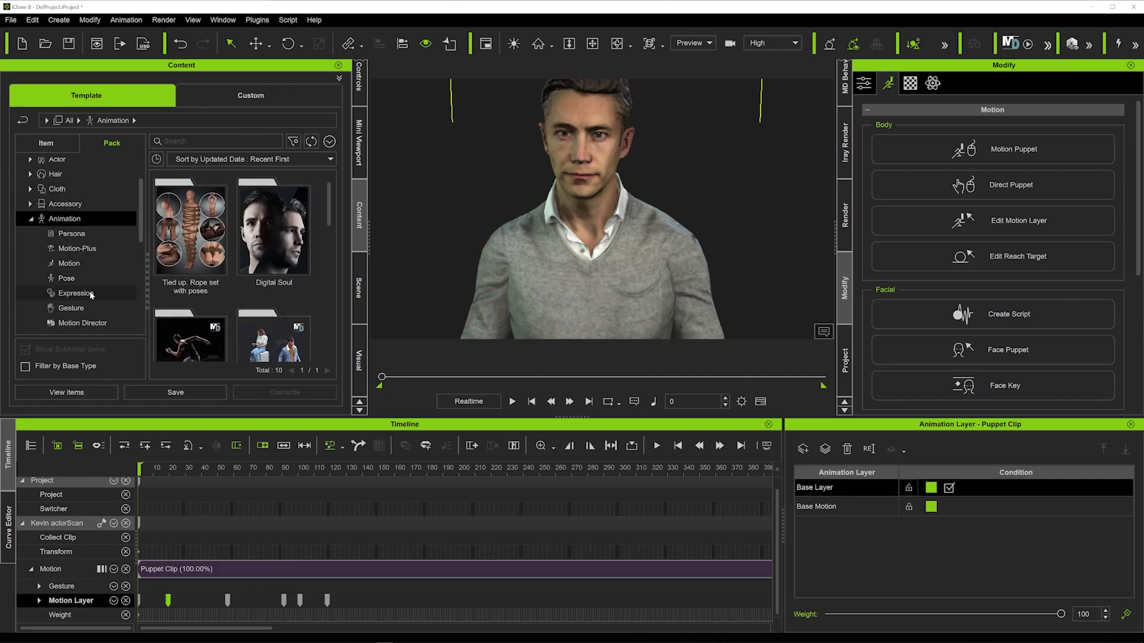
{"action": "left_click", "coordinate": [76, 294]}
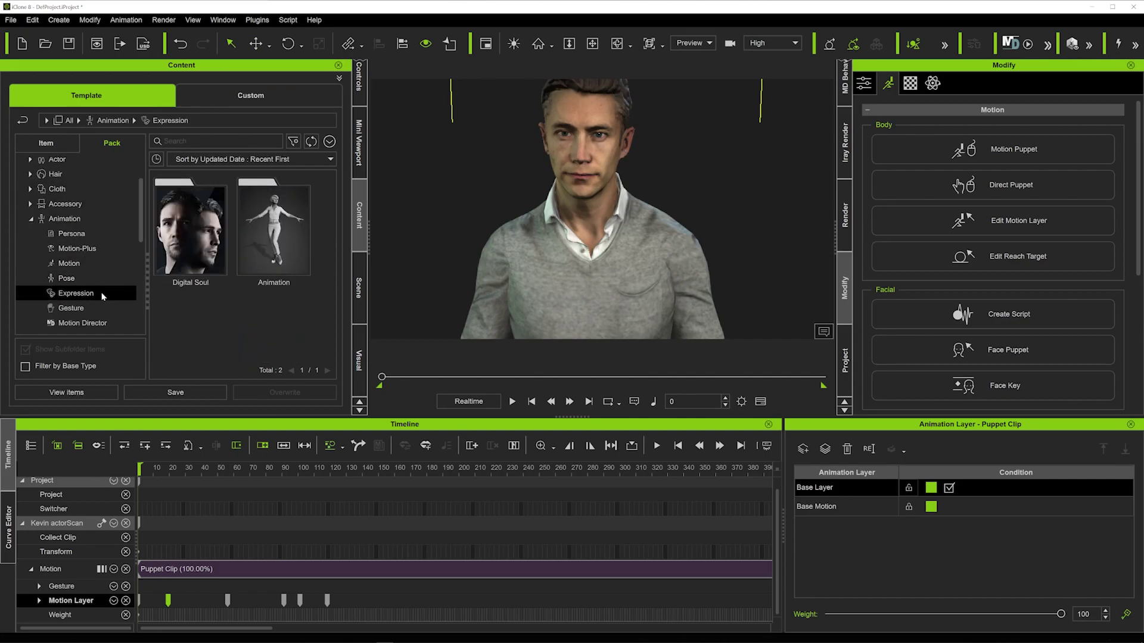
{"action": "left_click", "coordinate": [202, 255]}
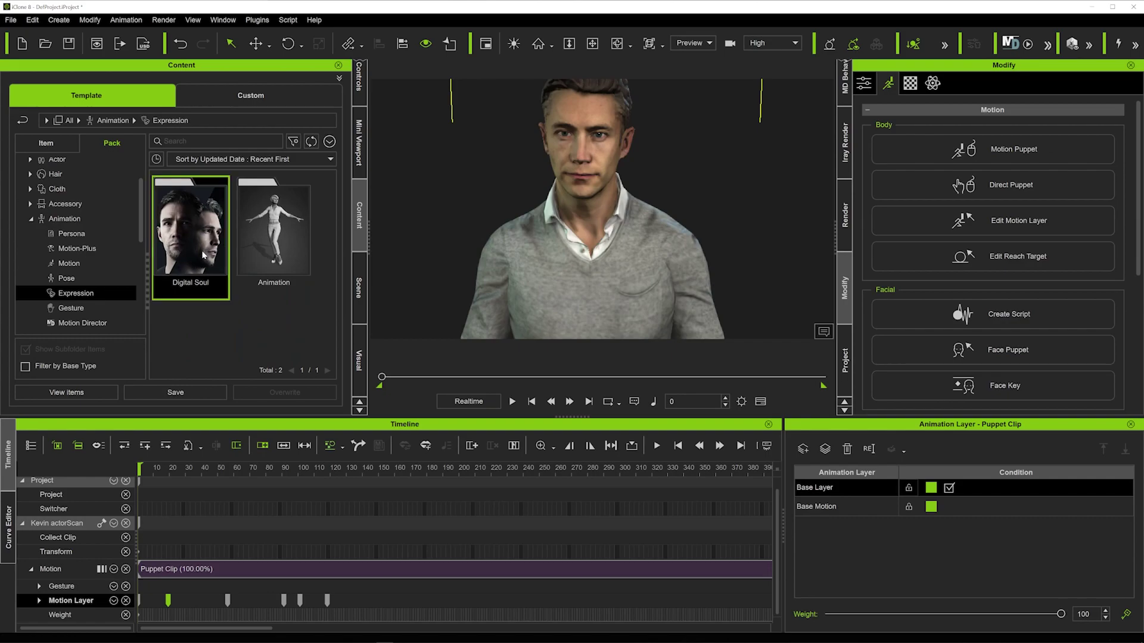
{"action": "double_click", "coordinate": [202, 255]}
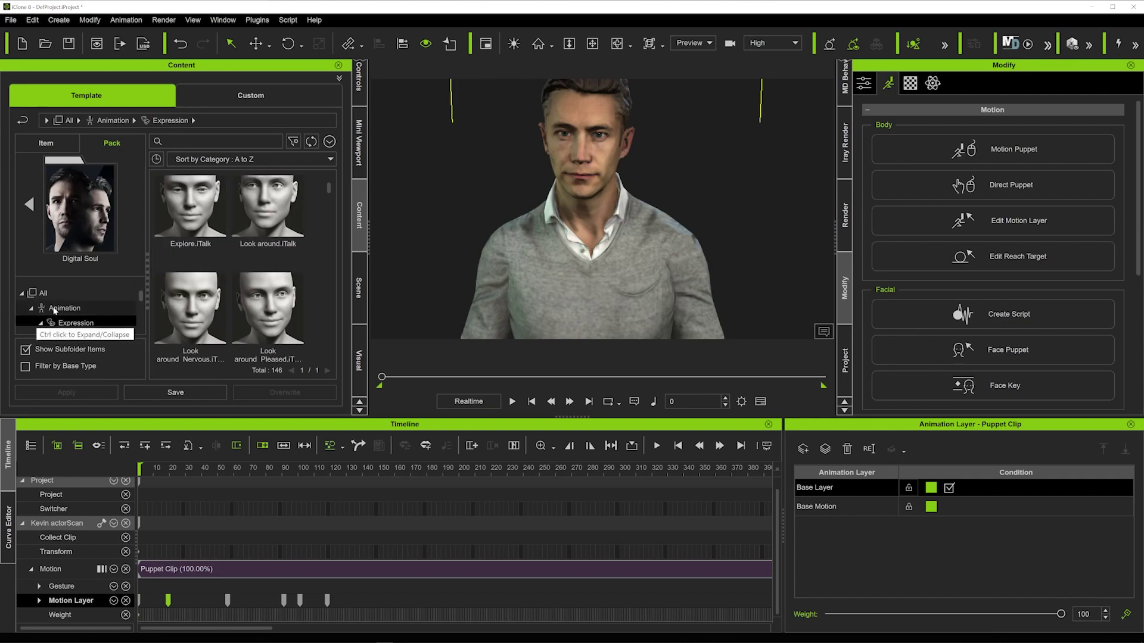
- Apply the Phone_Chat_F.iTalk expression from the pack's 6.Talk folder to the character at frame 0
{"action": "scroll", "coordinate": [87, 308], "scroll_direction": "down", "scroll_amount": 1}
{"action": "scroll", "coordinate": [87, 311], "scroll_direction": "down", "scroll_amount": 5}
{"action": "scroll", "coordinate": [87, 308], "scroll_direction": "down", "scroll_amount": 2}
{"action": "left_click", "coordinate": [87, 316]}
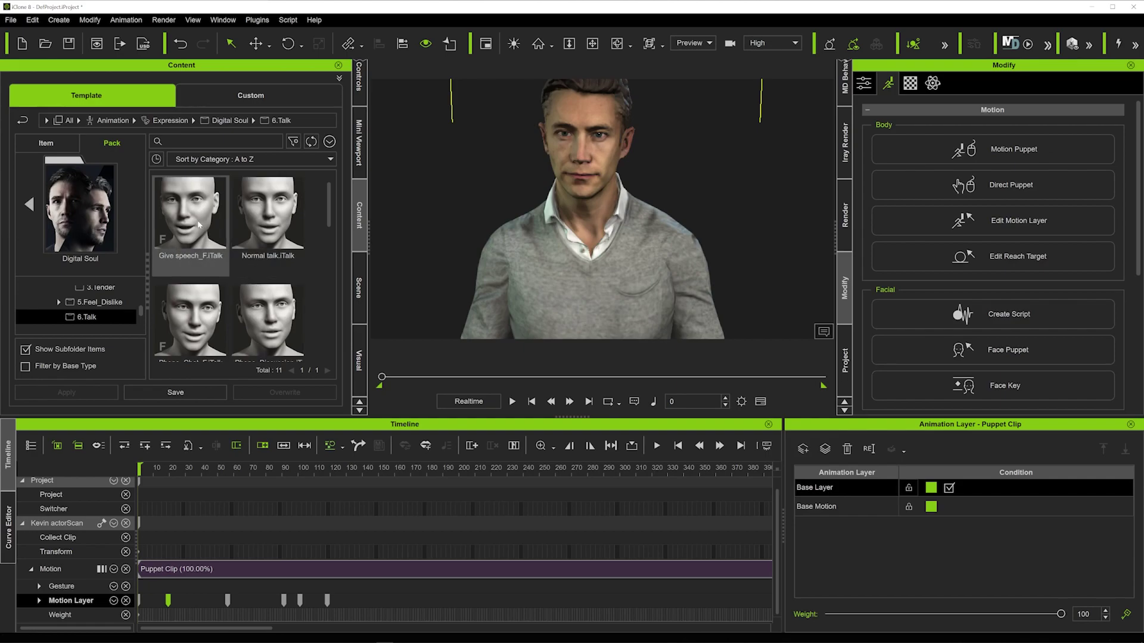
{"action": "scroll", "coordinate": [271, 258], "scroll_direction": "down", "scroll_amount": 1}
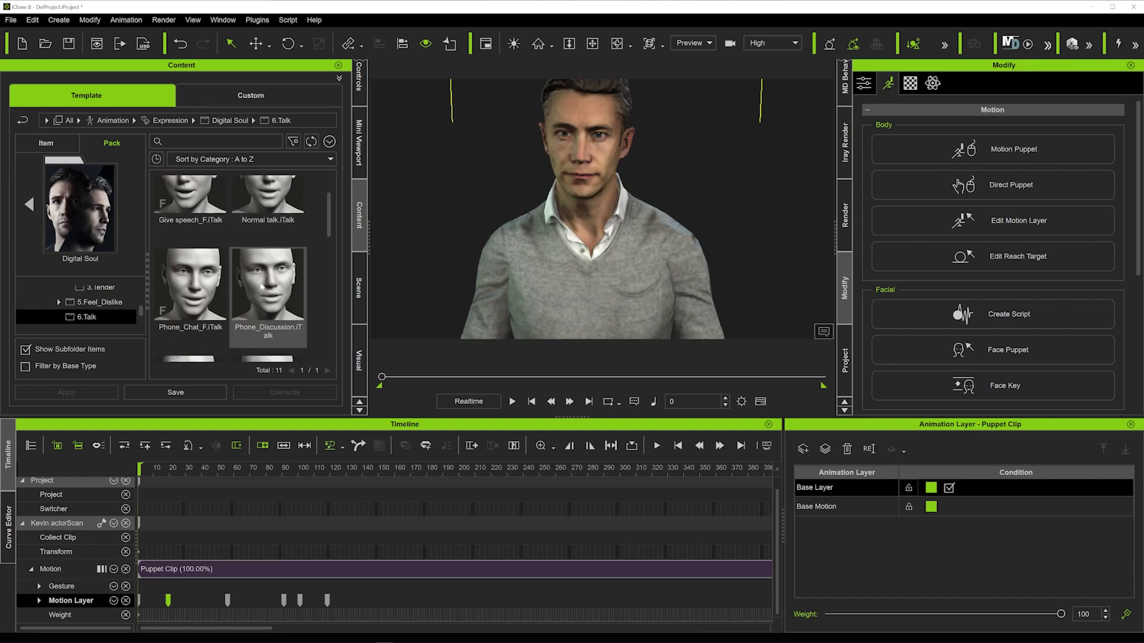
{"action": "scroll", "coordinate": [263, 289], "scroll_direction": "down", "scroll_amount": 1}
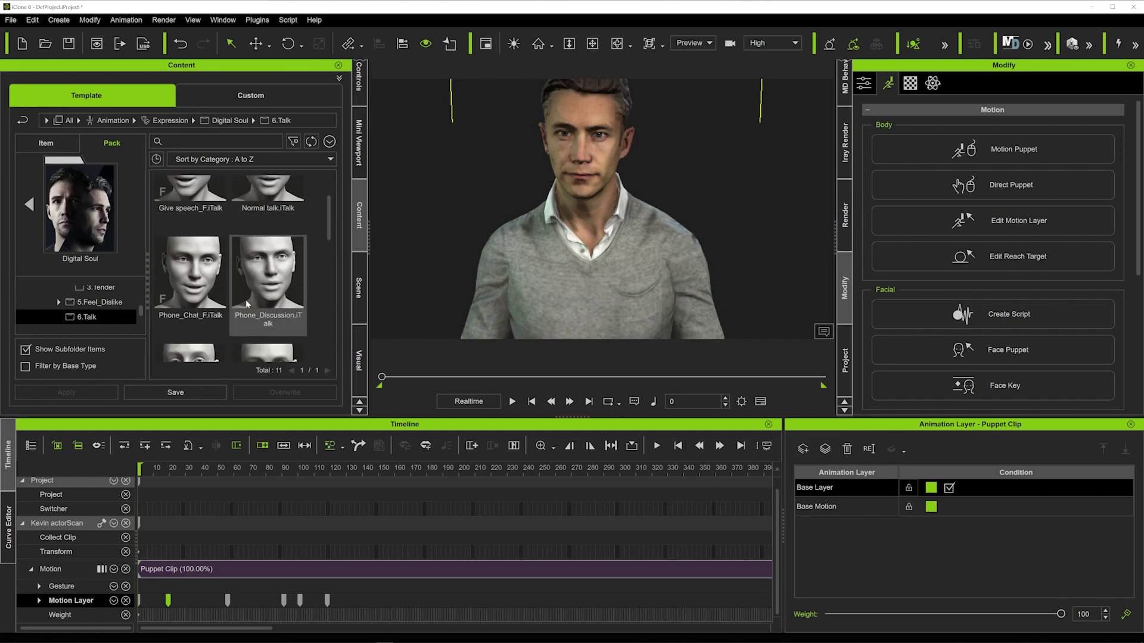
{"action": "double_click", "coordinate": [204, 288]}
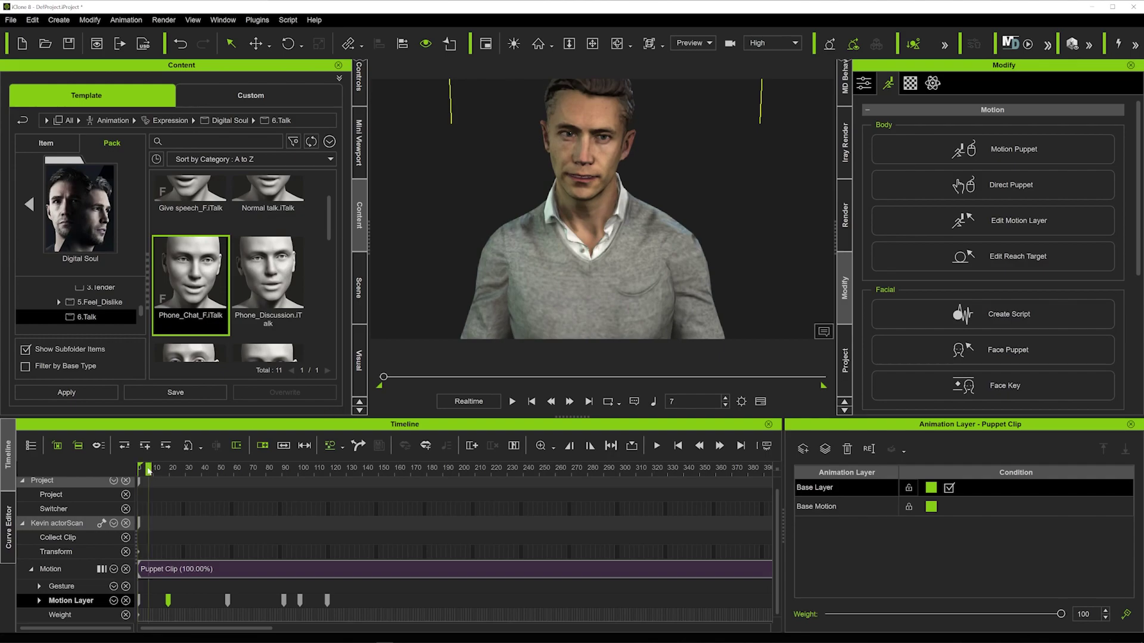
- Play back the talking expression close up, then replay it from the first frame with the full character in view
{"action": "key", "text": "space"}
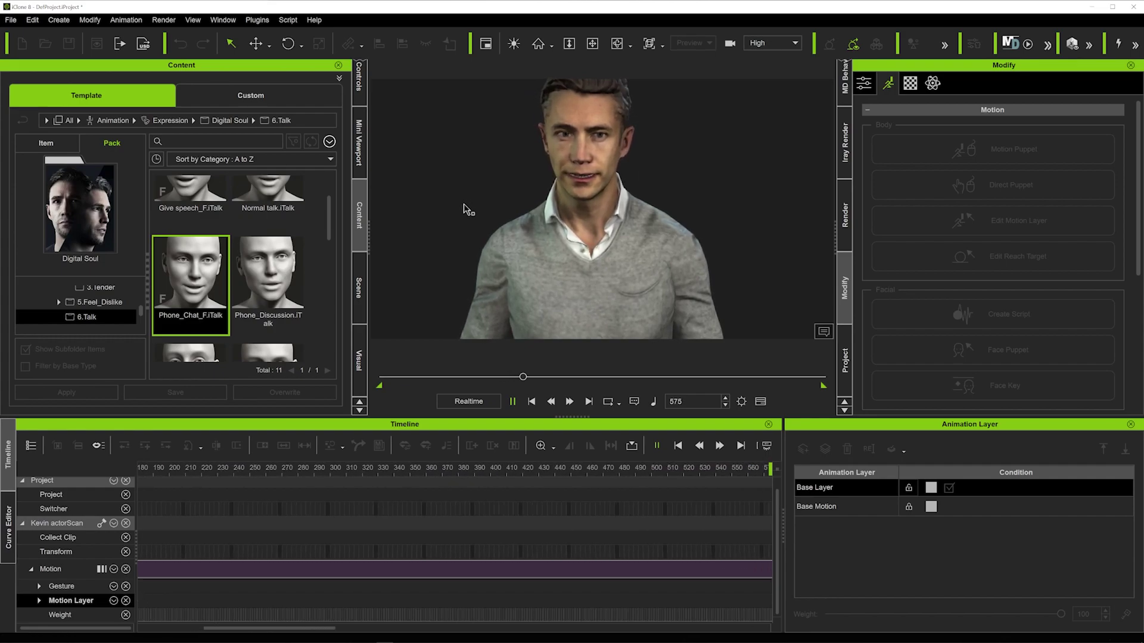
{"action": "left_click", "coordinate": [512, 401]}
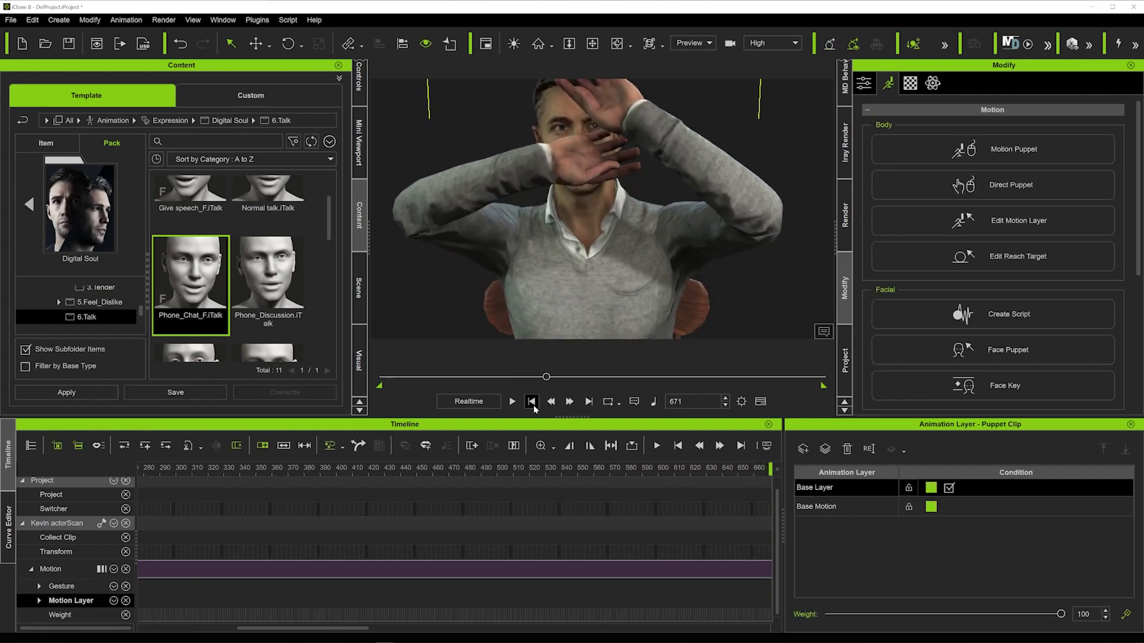
{"action": "left_click", "coordinate": [531, 402]}
{"action": "scroll", "coordinate": [563, 262], "scroll_direction": "down", "scroll_amount": 10}
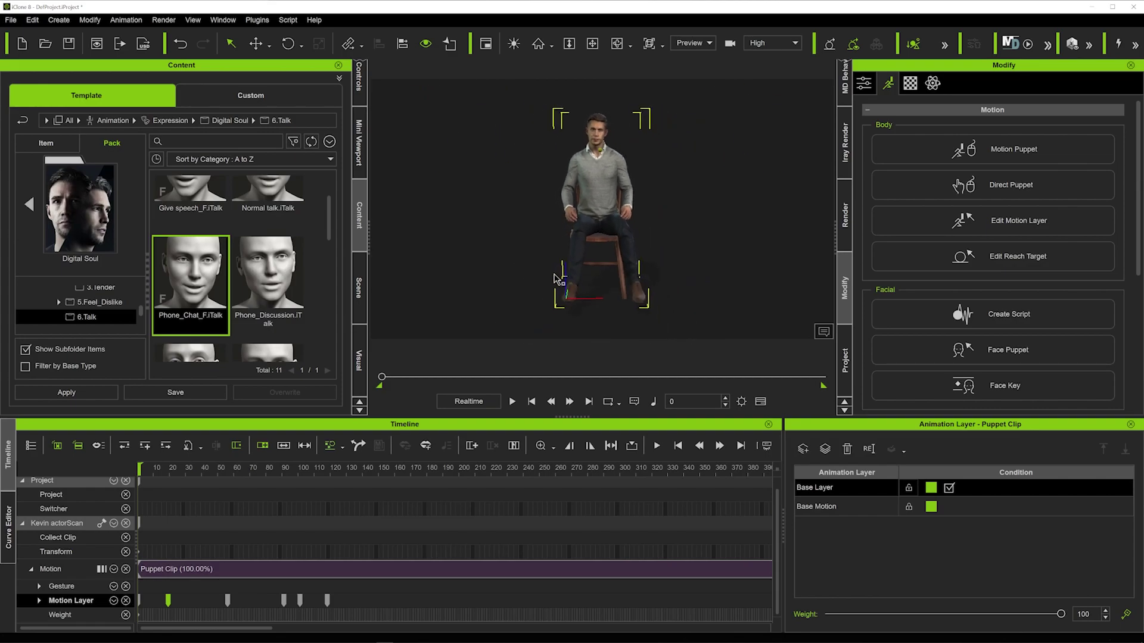
{"action": "key", "text": "space"}
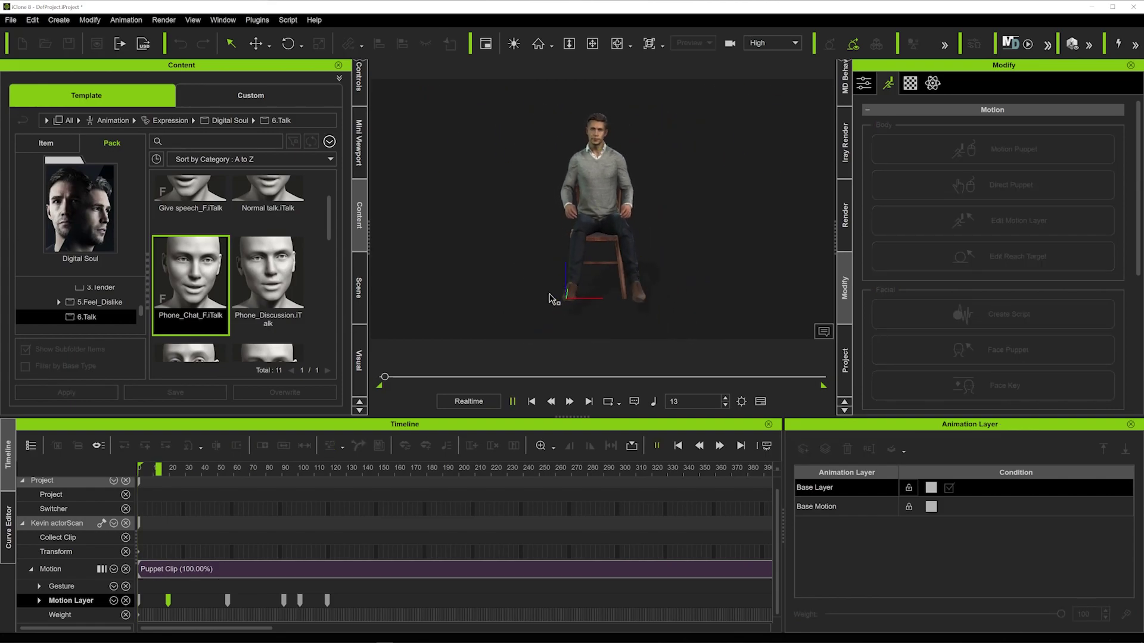